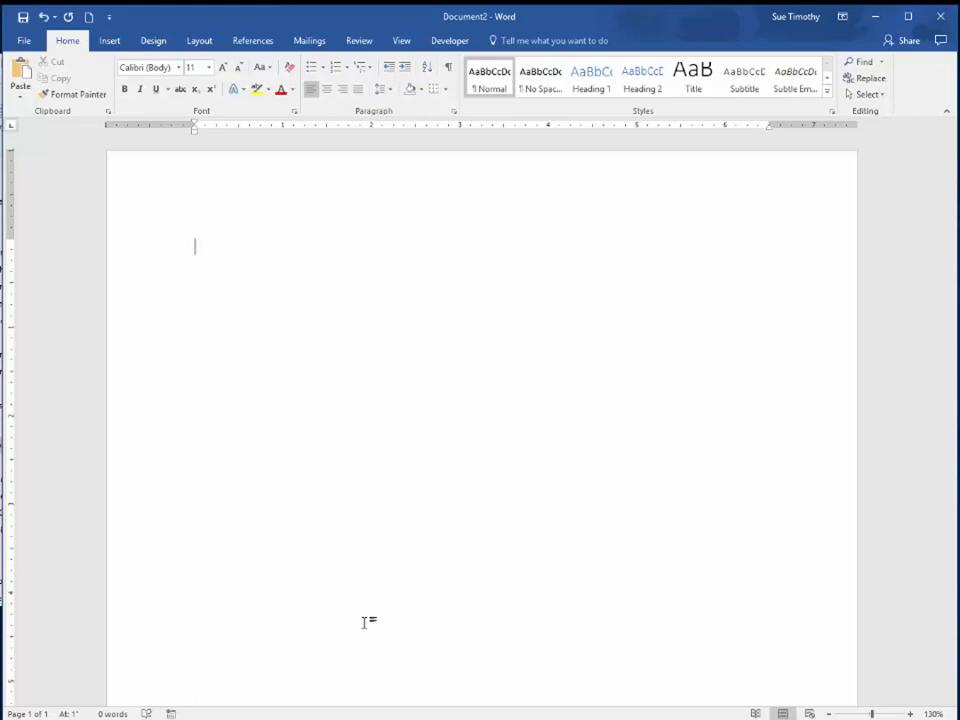
Enter the heading "Fixed Table 1" and insert a table with 4 columns and 3 rows on the line below it
{"action": "type", "text": "Fixed Table 1"}
{"action": "key", "text": "Return"}
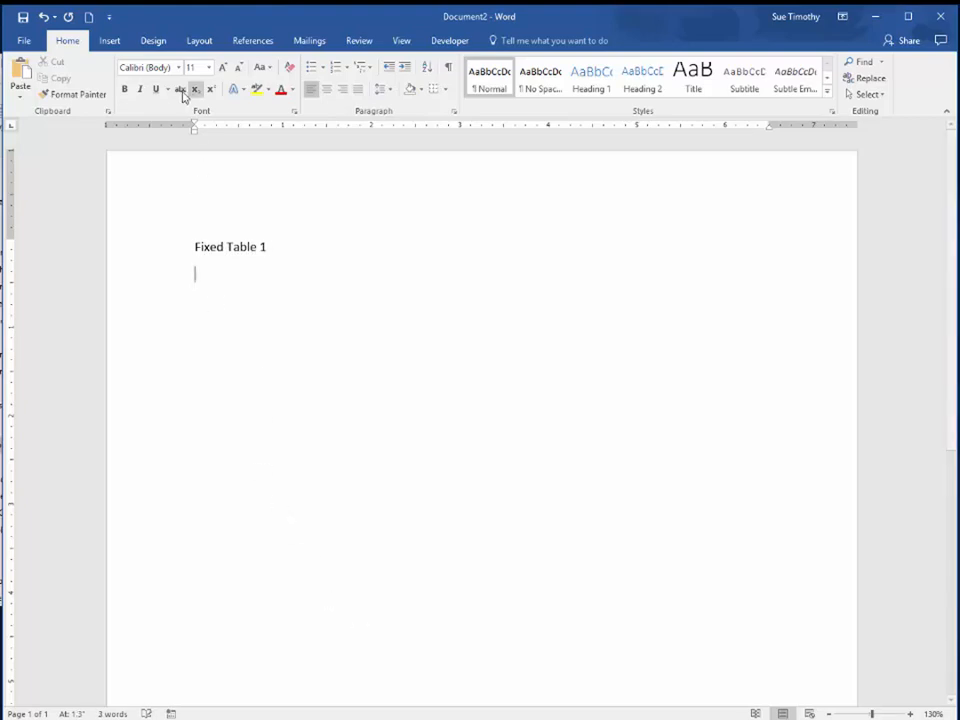
{"action": "left_click", "coordinate": [109, 42]}
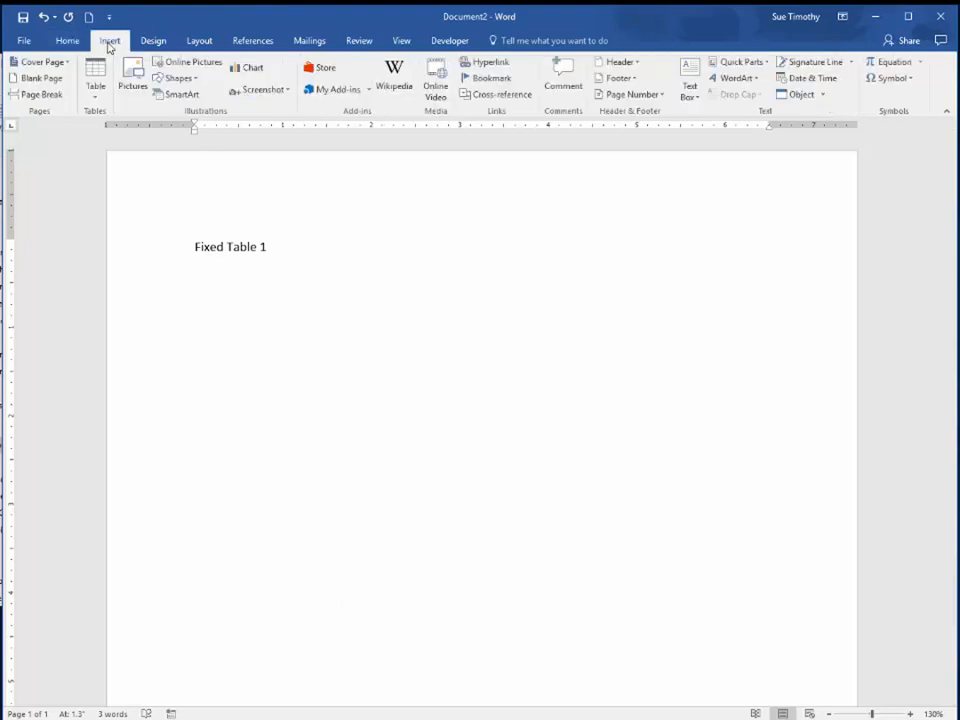
{"action": "left_click", "coordinate": [95, 100]}
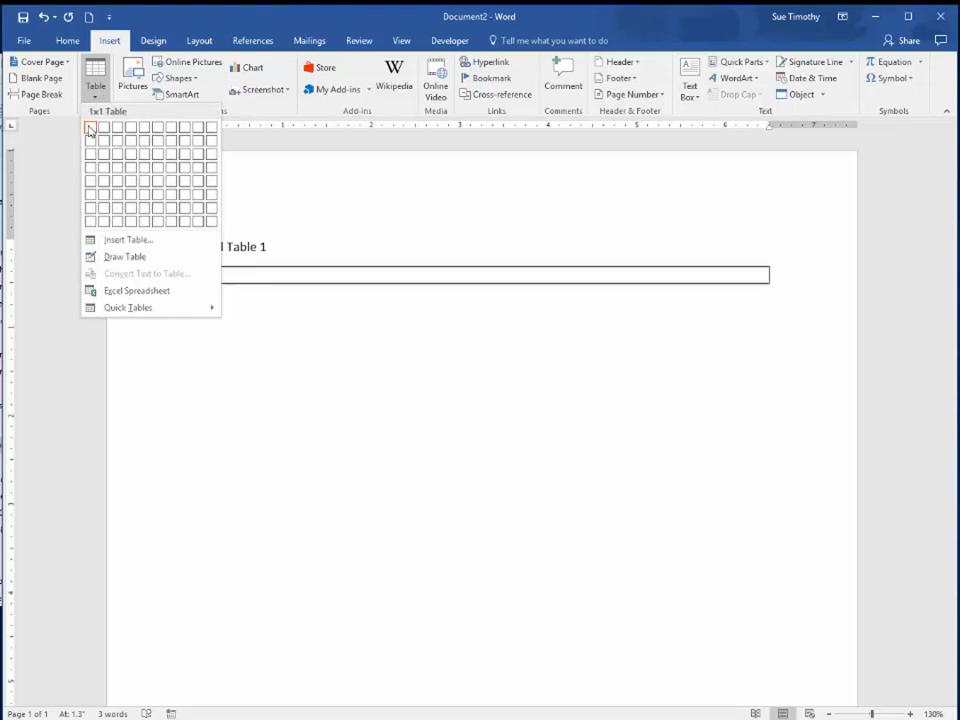
{"action": "left_click", "coordinate": [130, 160]}
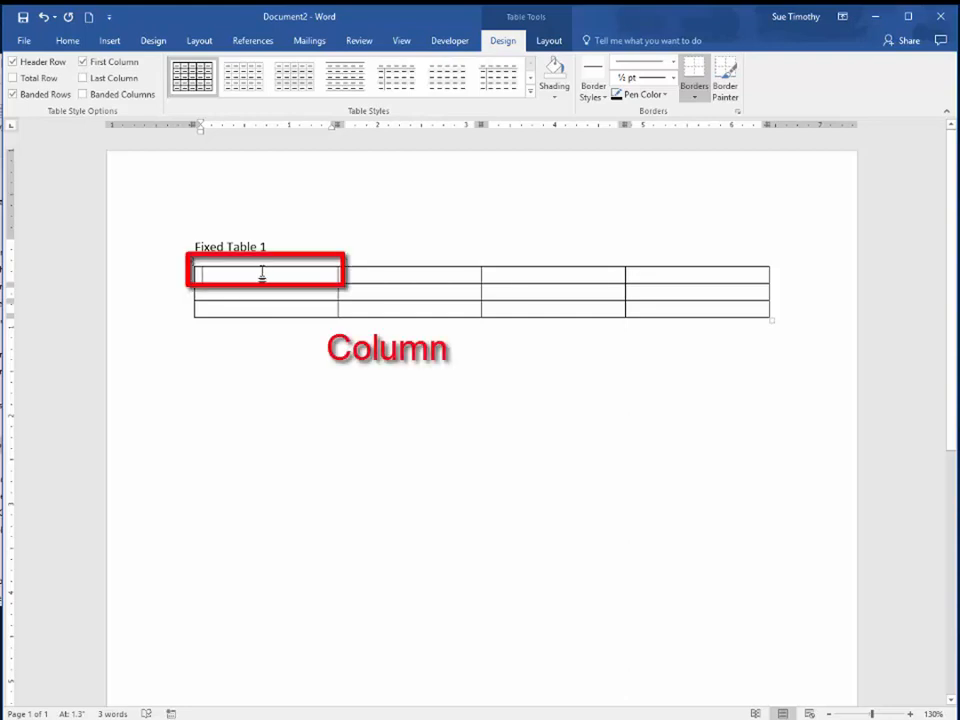
Highlight the table's first column and its first row, and insert a new row between the second and third rows
{"action": "left_click_drag", "start_coordinate": [264, 279], "coordinate": [264, 306]}
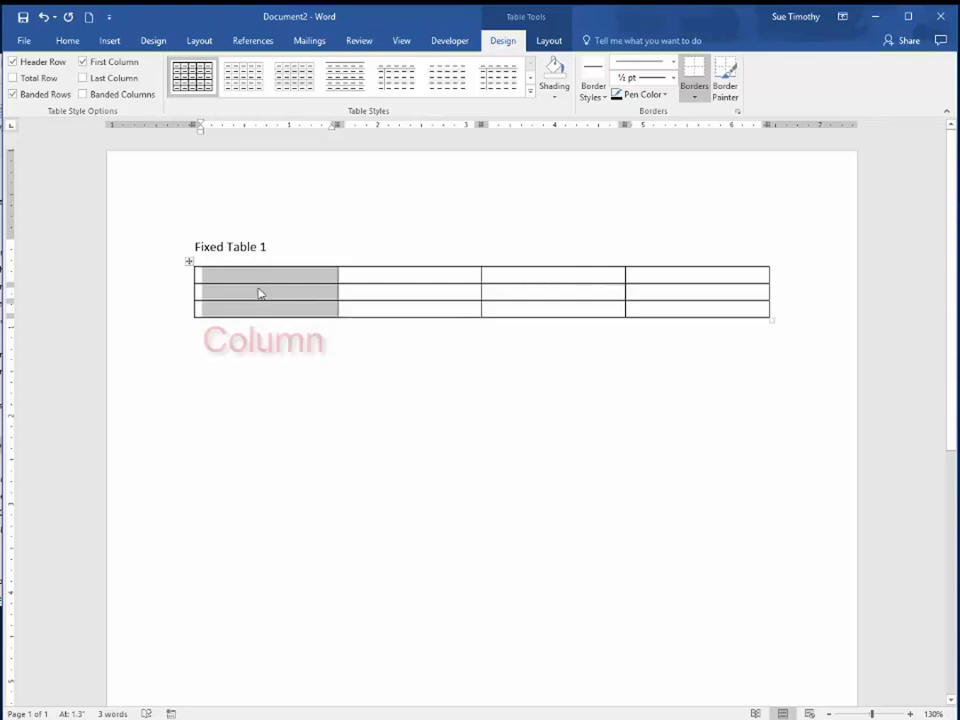
{"action": "left_click_drag", "start_coordinate": [240, 280], "coordinate": [670, 277]}
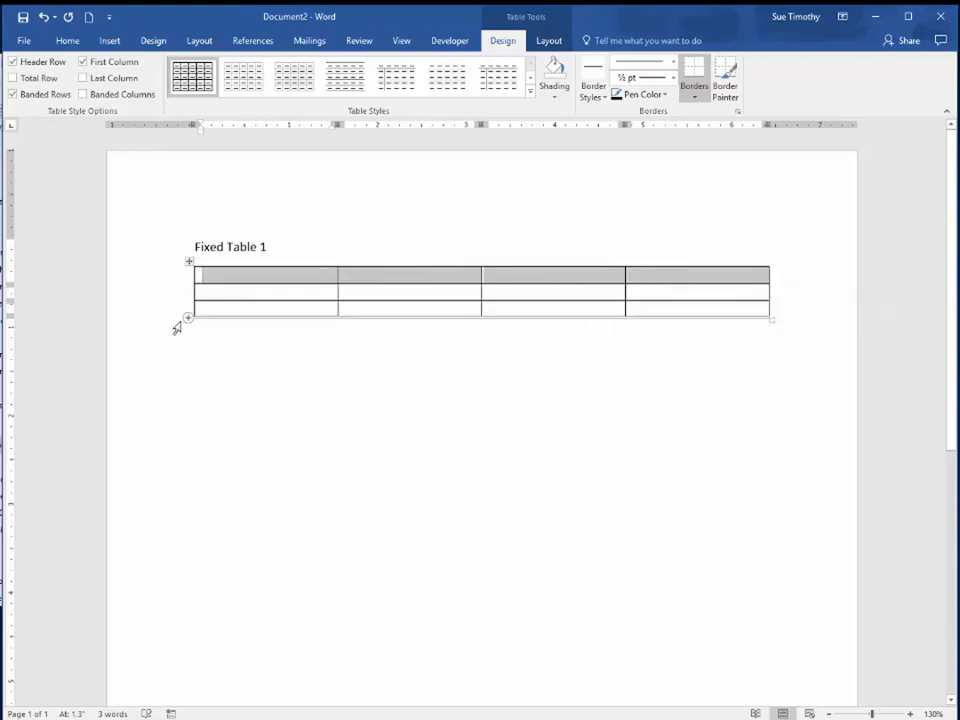
{"action": "mouse_move", "coordinate": [188, 302]}
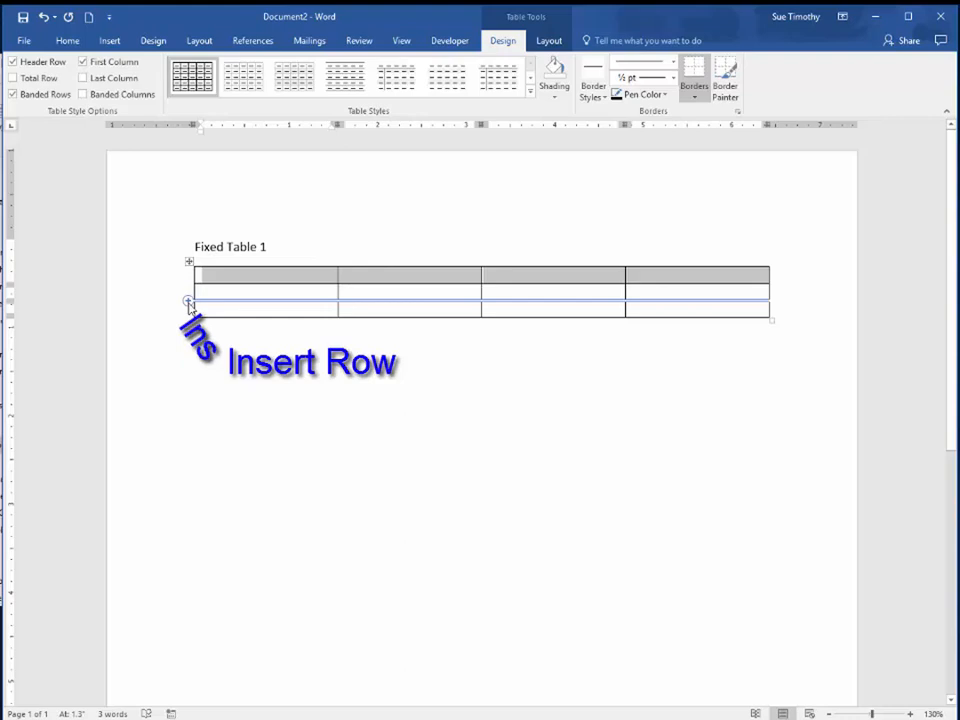
{"action": "left_click", "coordinate": [188, 301]}
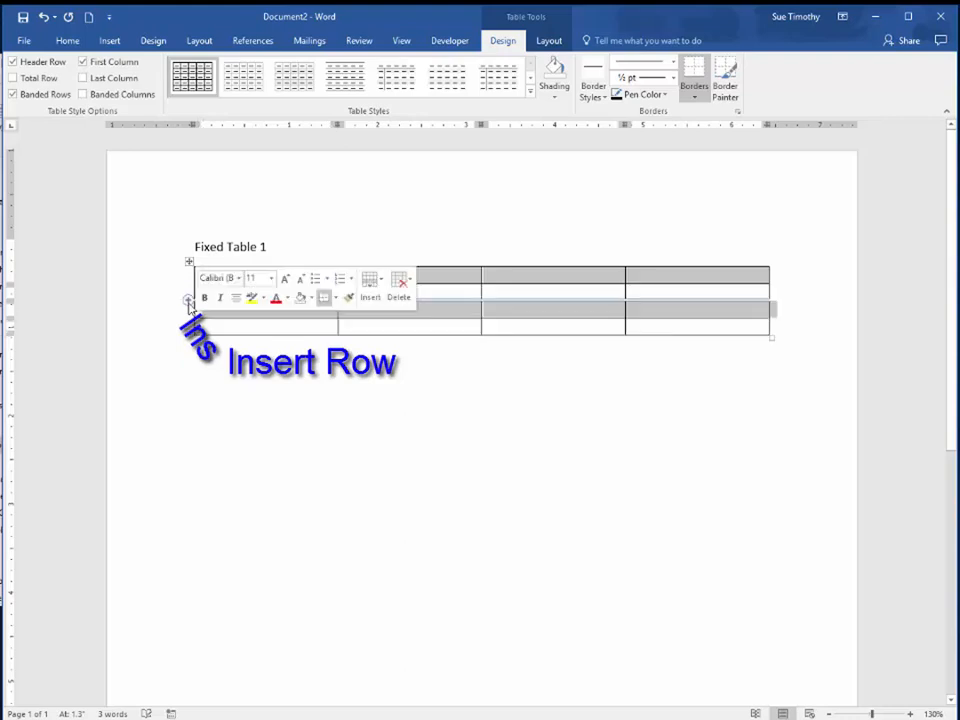
Append two more rows to the end of the table by advancing the cursor past its last cell
{"action": "left_click", "coordinate": [260, 328]}
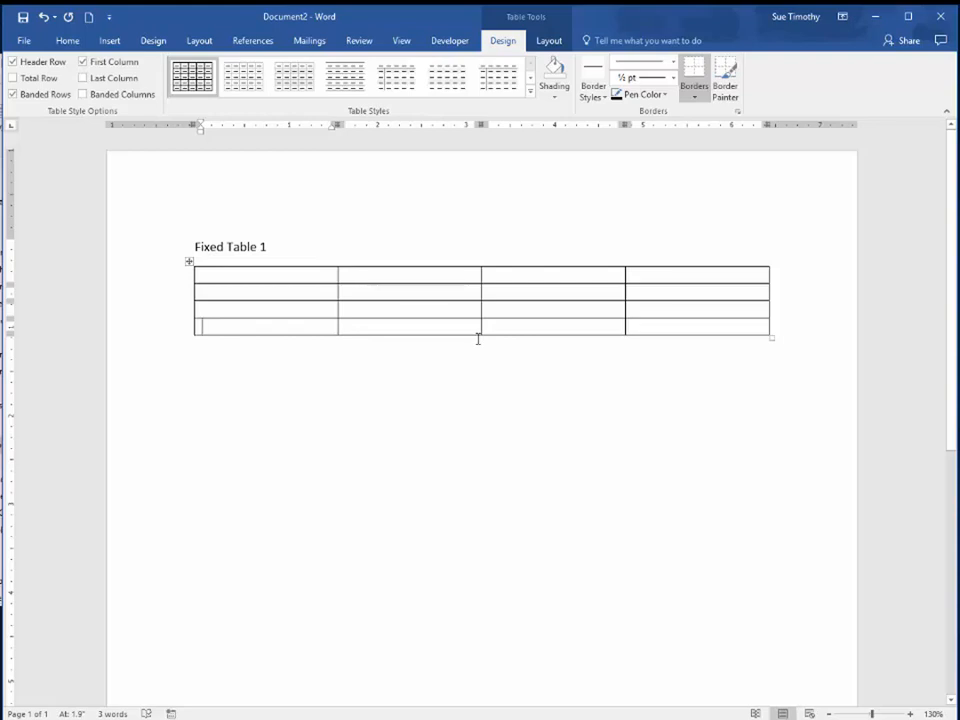
{"action": "key", "text": "Tab"}
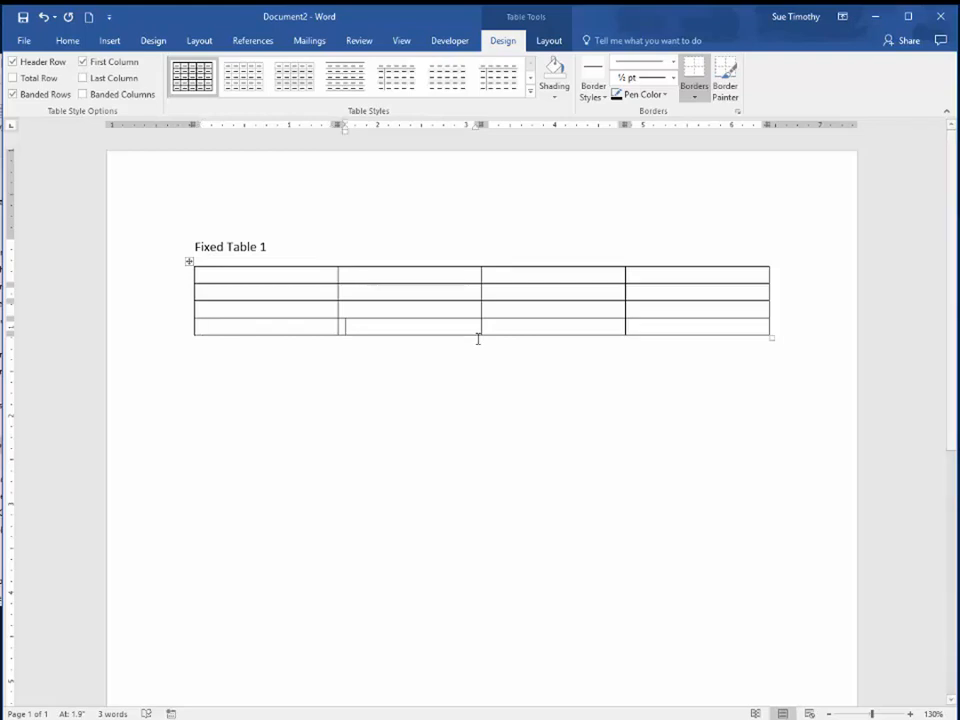
{"action": "key", "text": "Tab"}
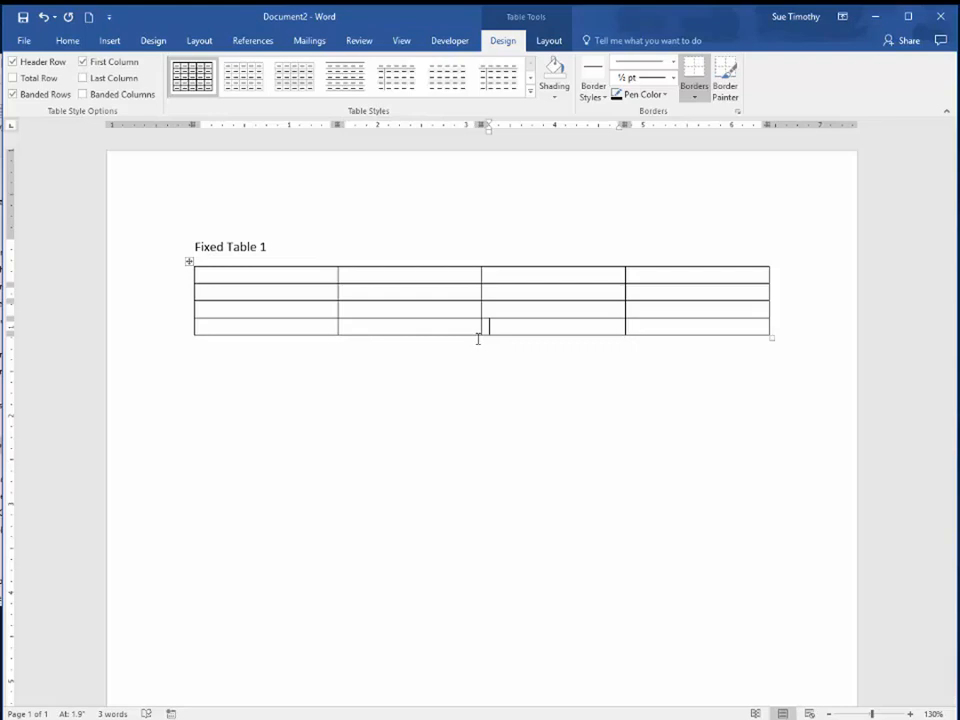
{"action": "key", "text": "Tab"}
{"action": "key", "text": "Tab"}
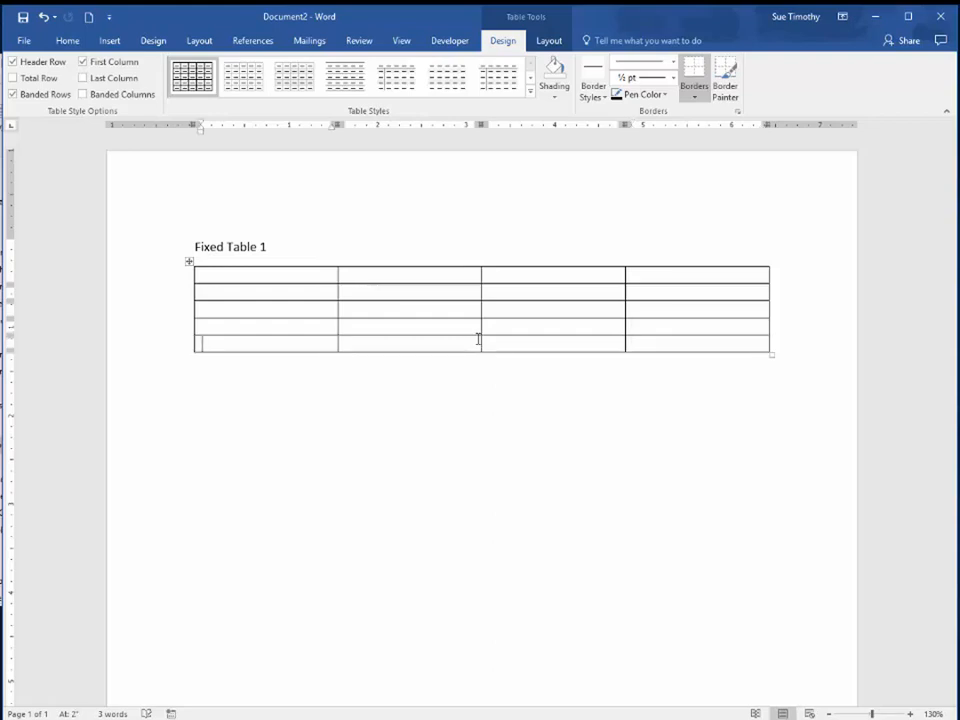
{"action": "key", "text": "Tab"}
{"action": "key", "text": "Tab"}
{"action": "key", "text": "Tab"}
{"action": "key", "text": "Tab"}
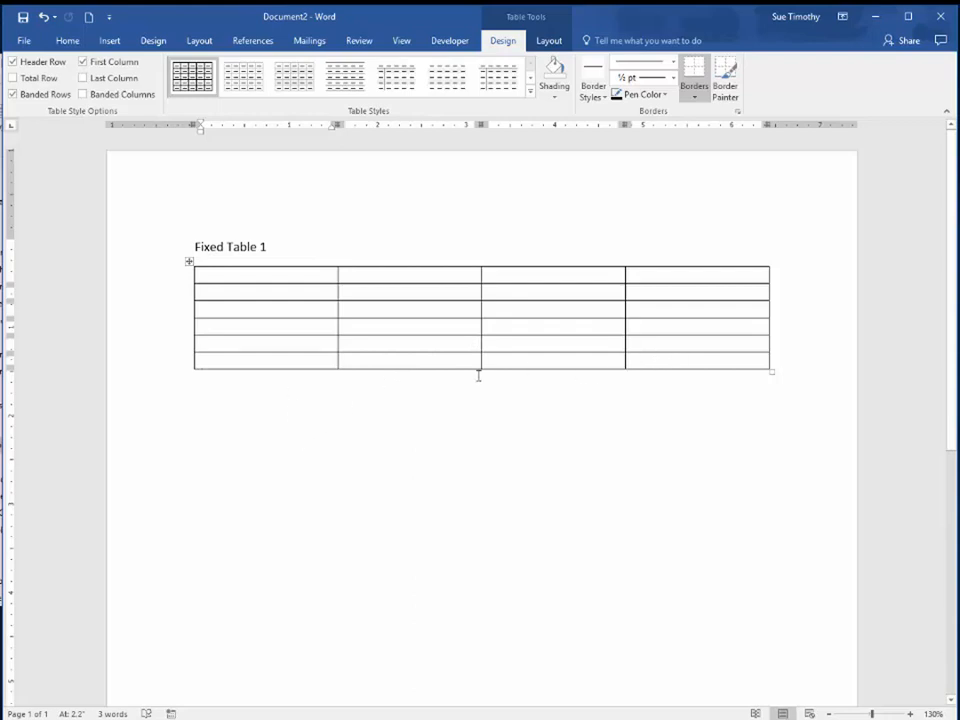
{"action": "key", "text": "Tab"}
{"action": "key", "text": "Tab"}
{"action": "key", "text": "Tab"}
Select the whole table, its first row and its first column one at a time, clearing each selection
{"action": "left_click", "coordinate": [189, 263]}
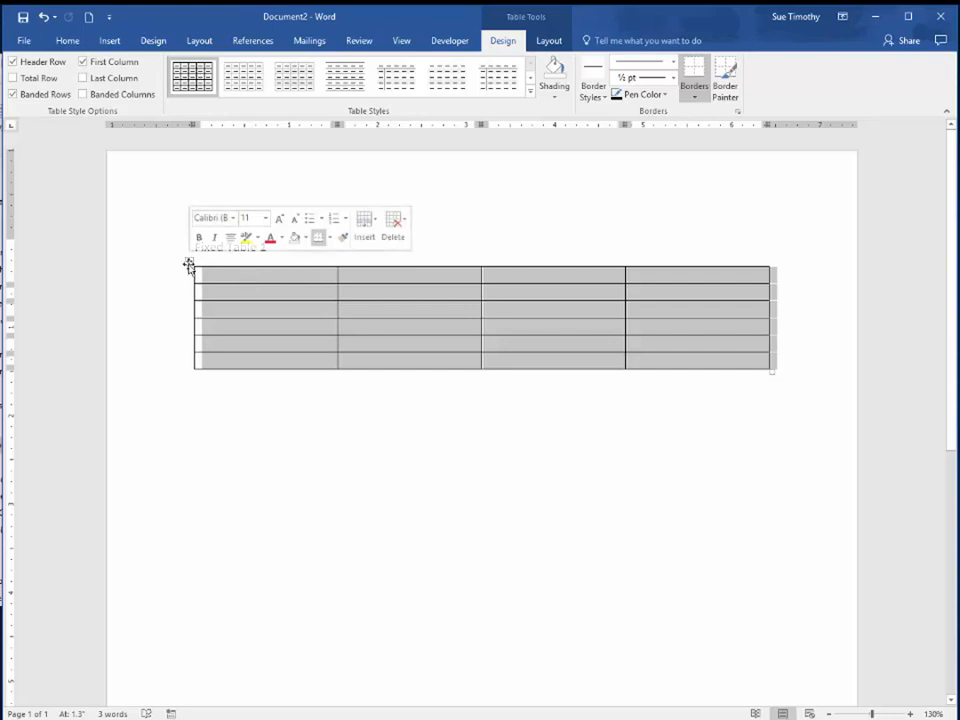
{"action": "left_click", "coordinate": [240, 279]}
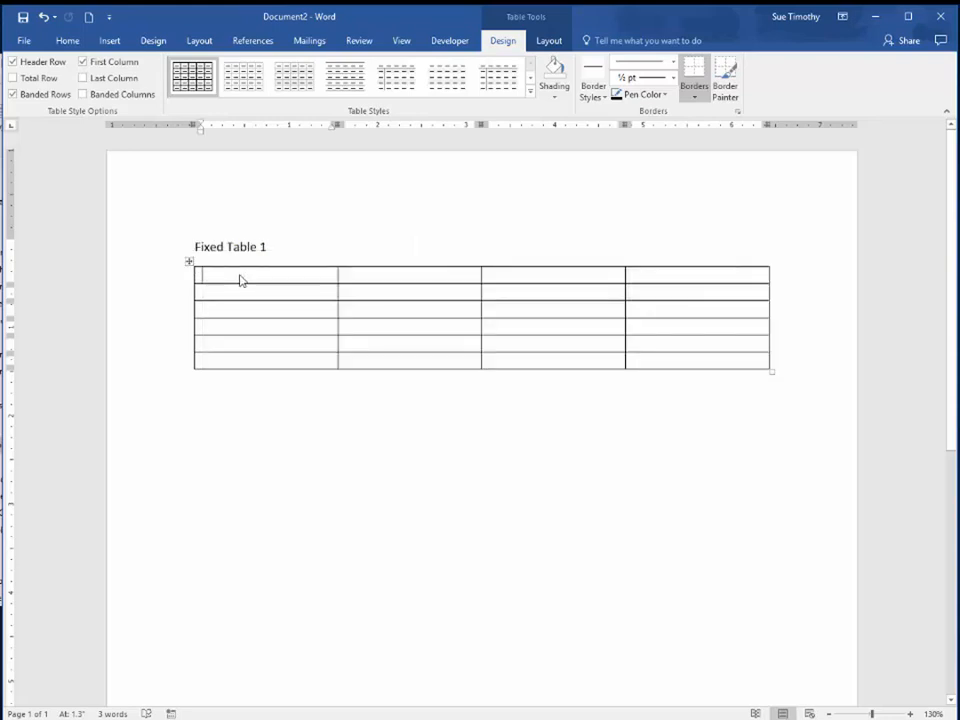
{"action": "left_click", "coordinate": [173, 281]}
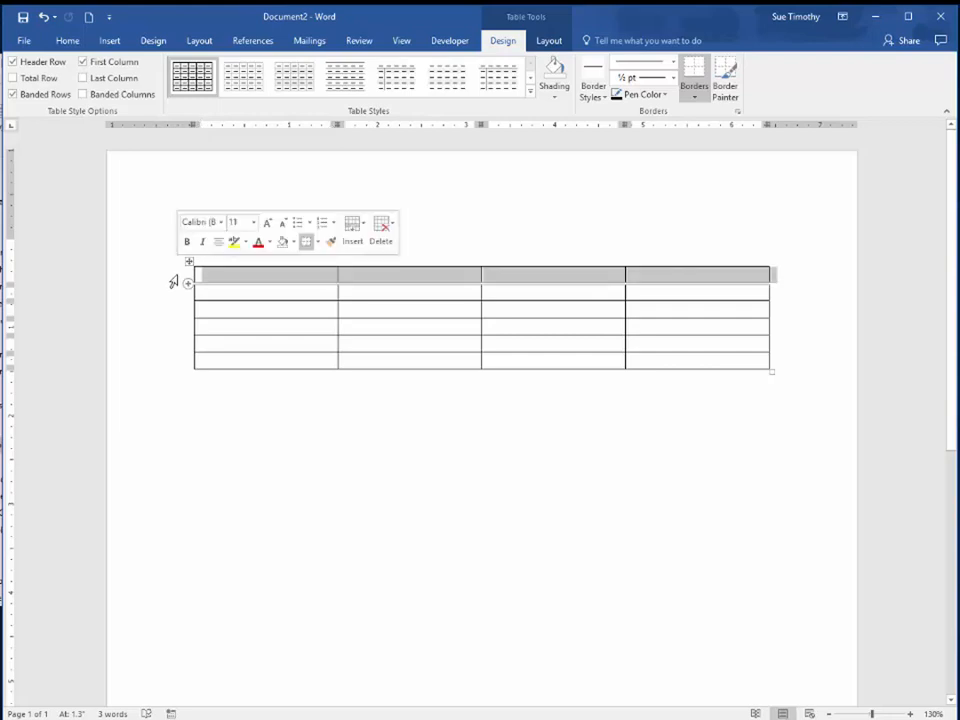
{"action": "left_click", "coordinate": [241, 275]}
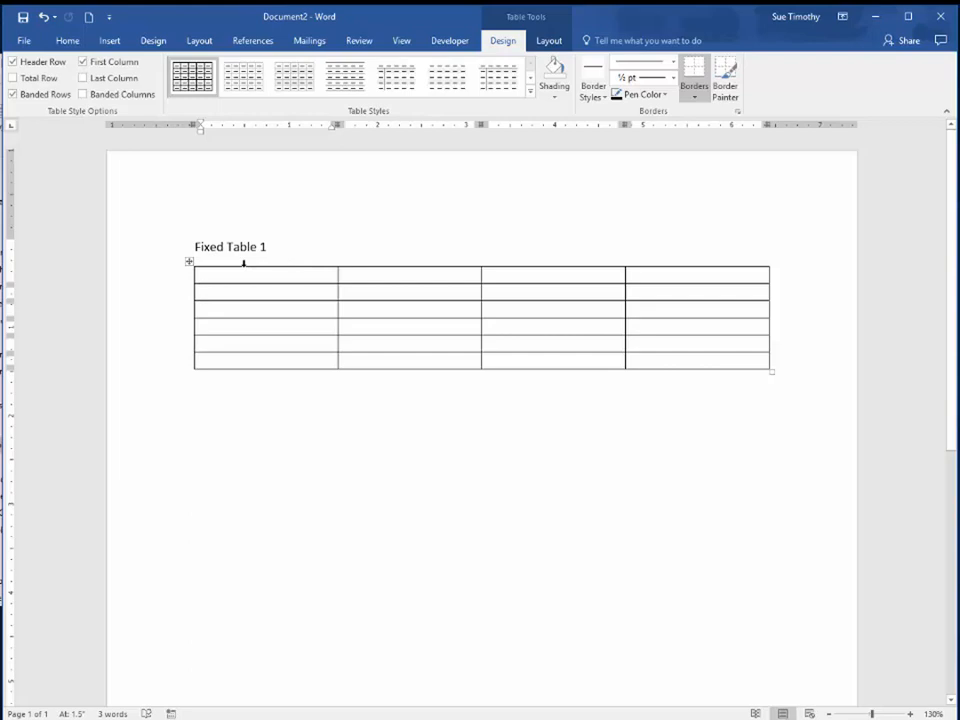
{"action": "left_click", "coordinate": [243, 263]}
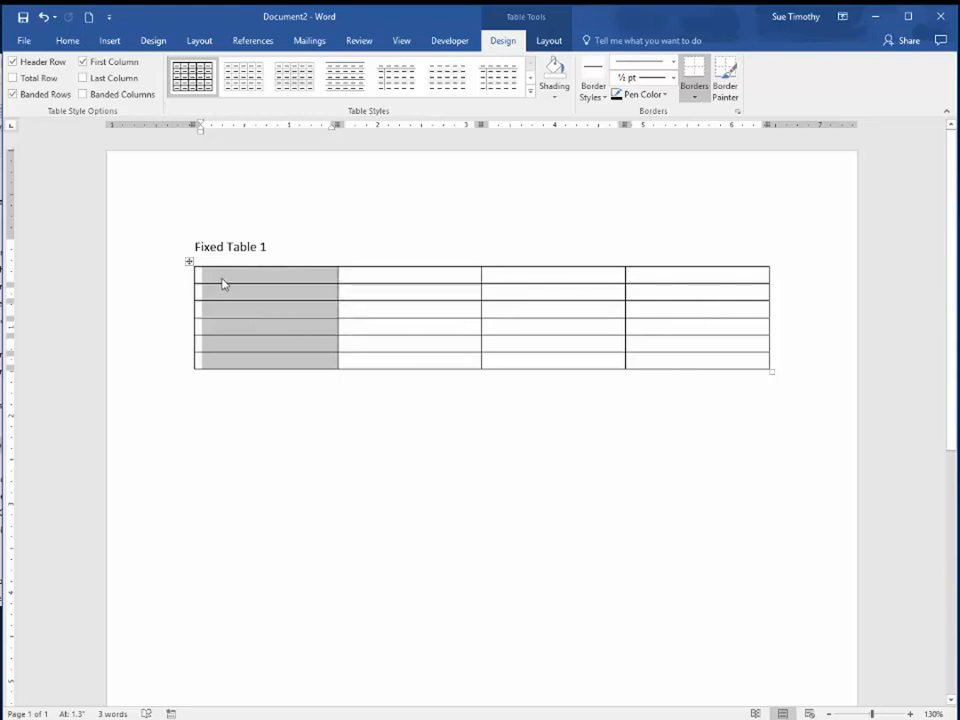
{"action": "left_click", "coordinate": [278, 282]}
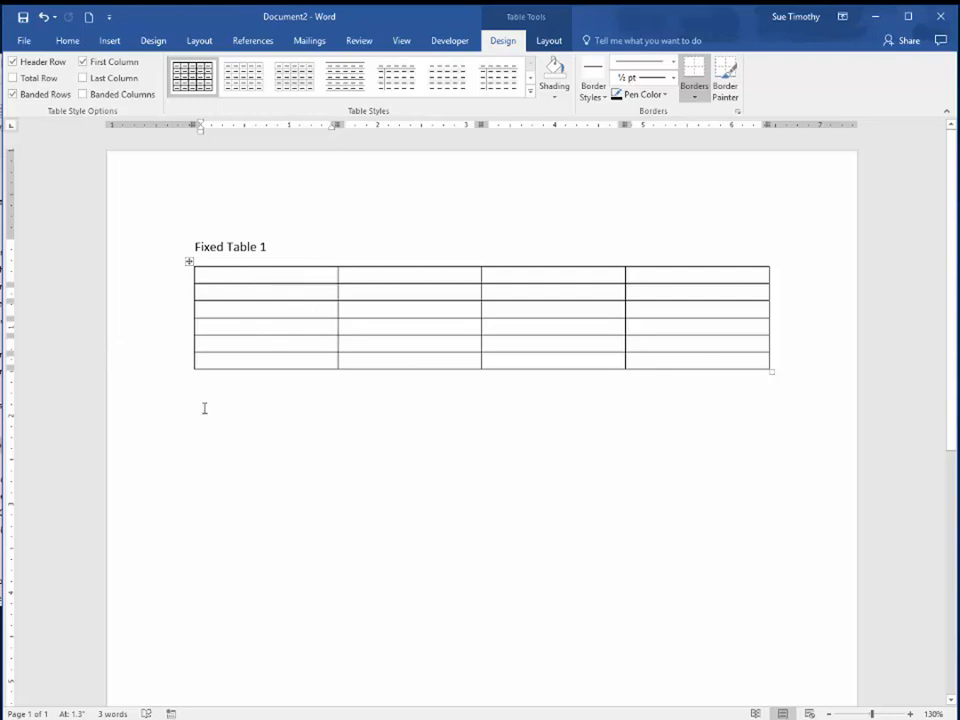
Add blank lines below the table
{"action": "left_click", "coordinate": [798, 373]}
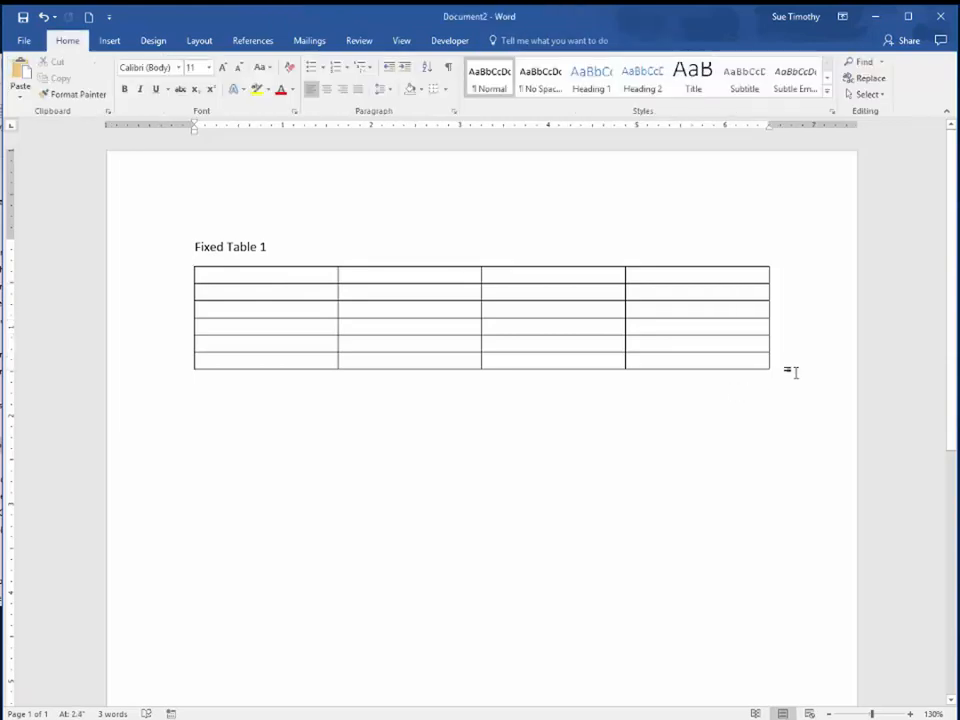
{"action": "key", "text": "Return"}
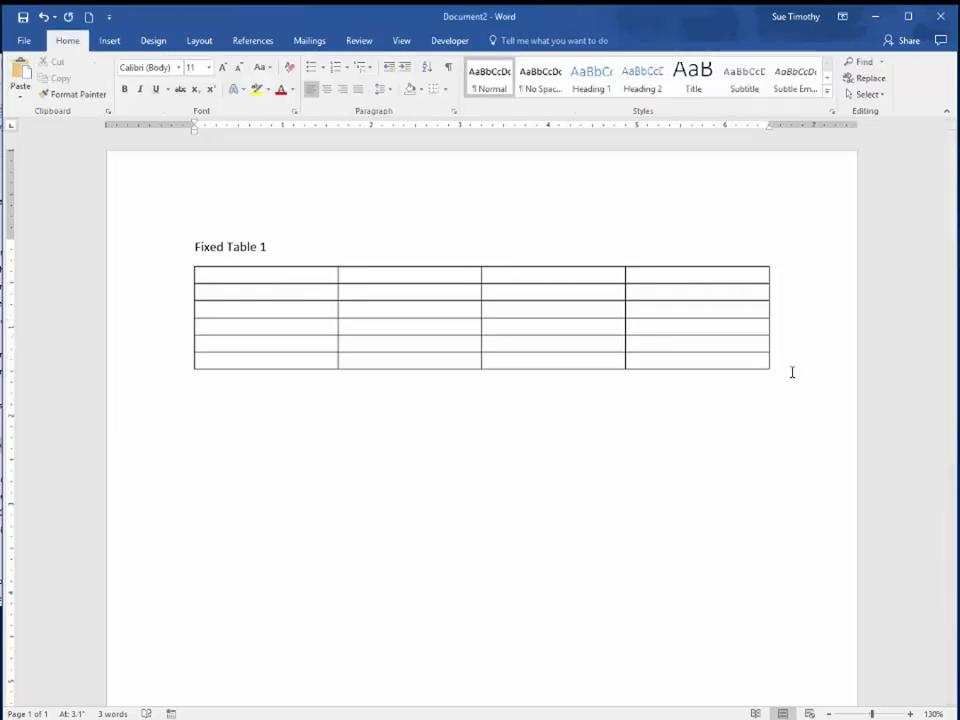
{"action": "left_click", "coordinate": [112, 41]}
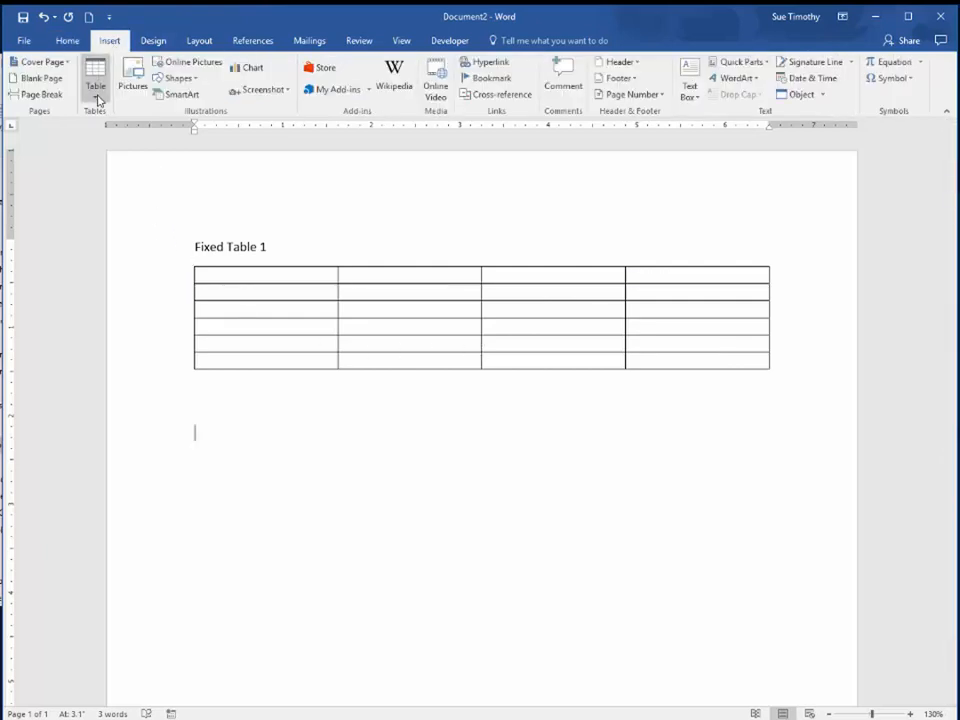
{"action": "left_click", "coordinate": [94, 92]}
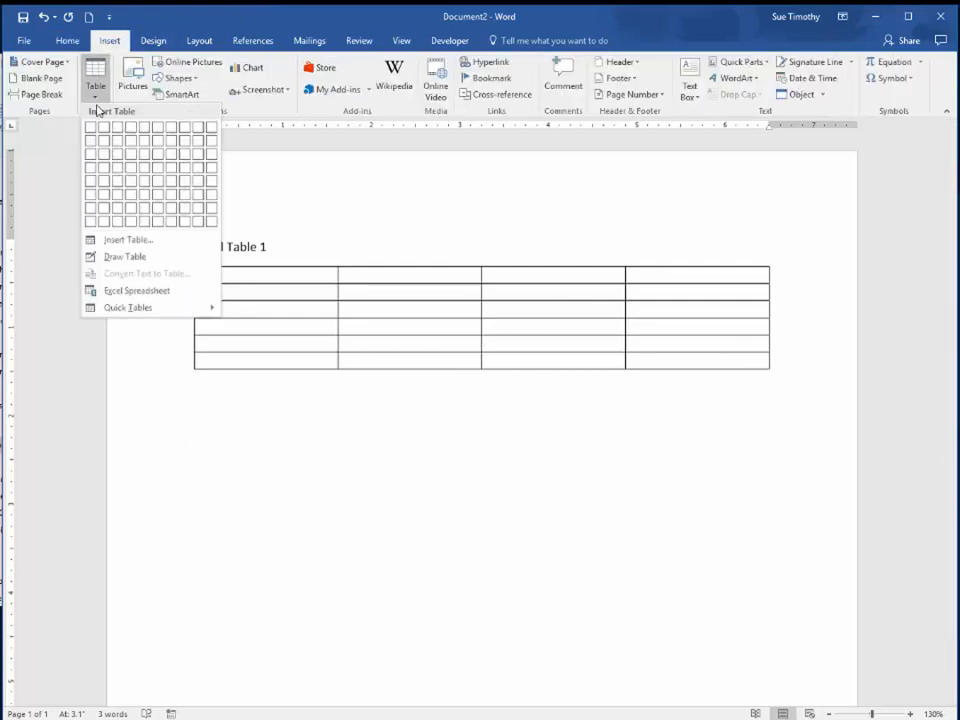
{"action": "left_click", "coordinate": [114, 258]}
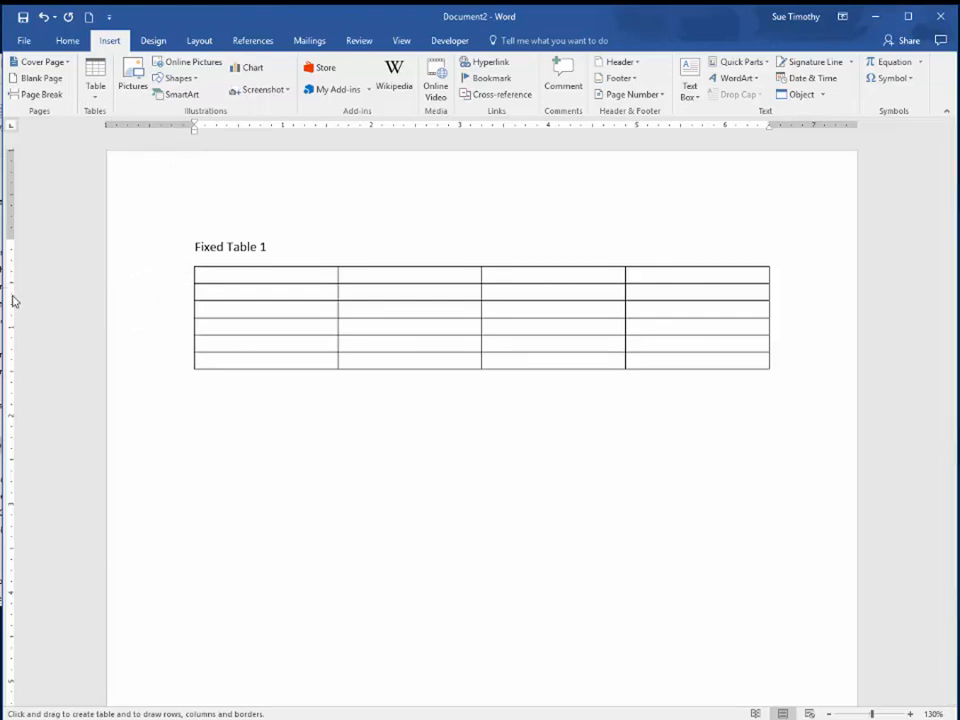
{"action": "left_click", "coordinate": [401, 42]}
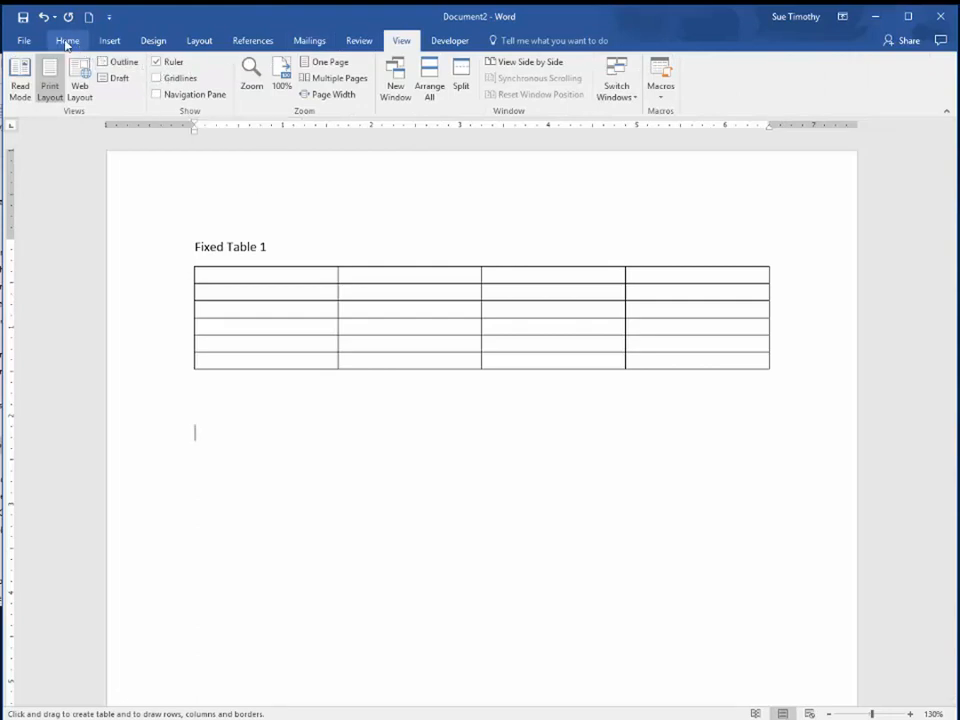
{"action": "left_click", "coordinate": [107, 44]}
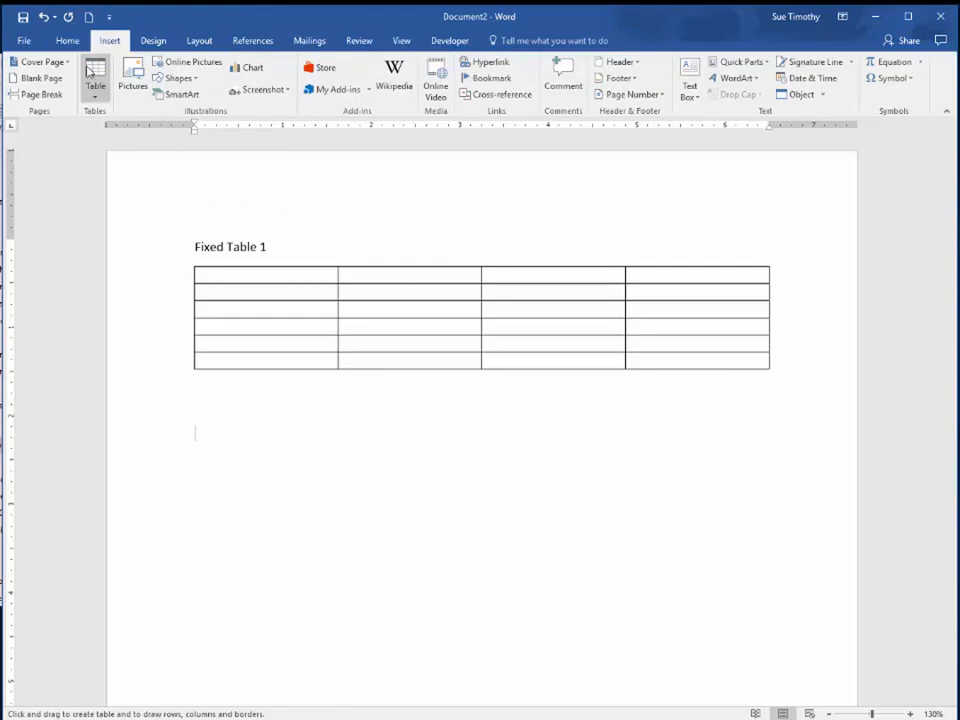
{"action": "left_click", "coordinate": [94, 92]}
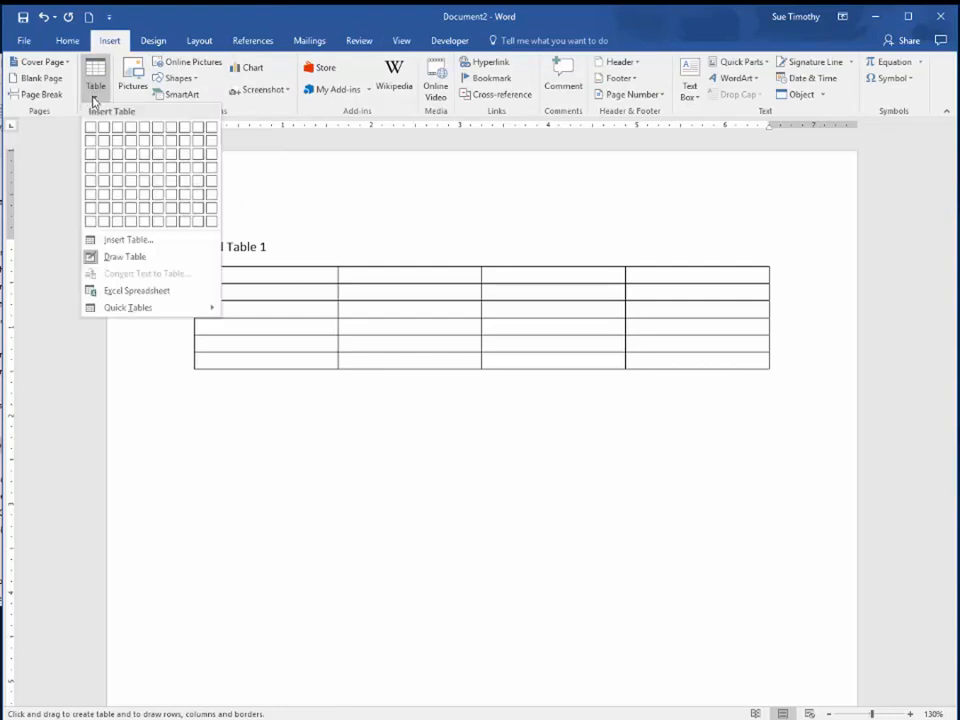
{"action": "left_click", "coordinate": [127, 261]}
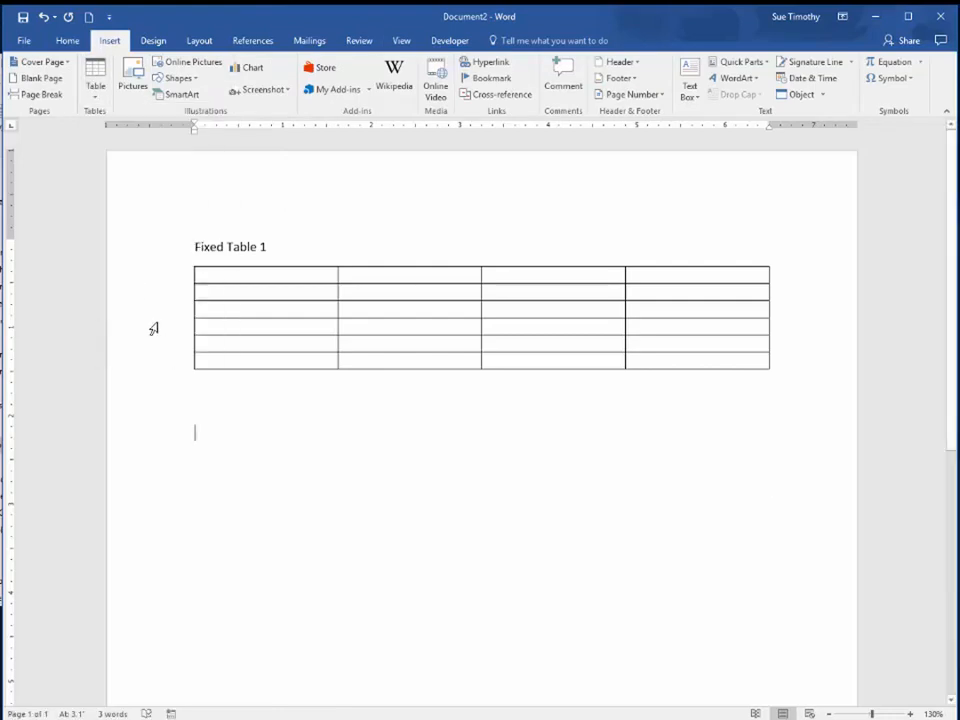
Draw the outer border of a second table below the first one, about 4.9" wide and 1.85" high
{"action": "left_click", "coordinate": [104, 99]}
{"action": "left_click", "coordinate": [125, 258]}
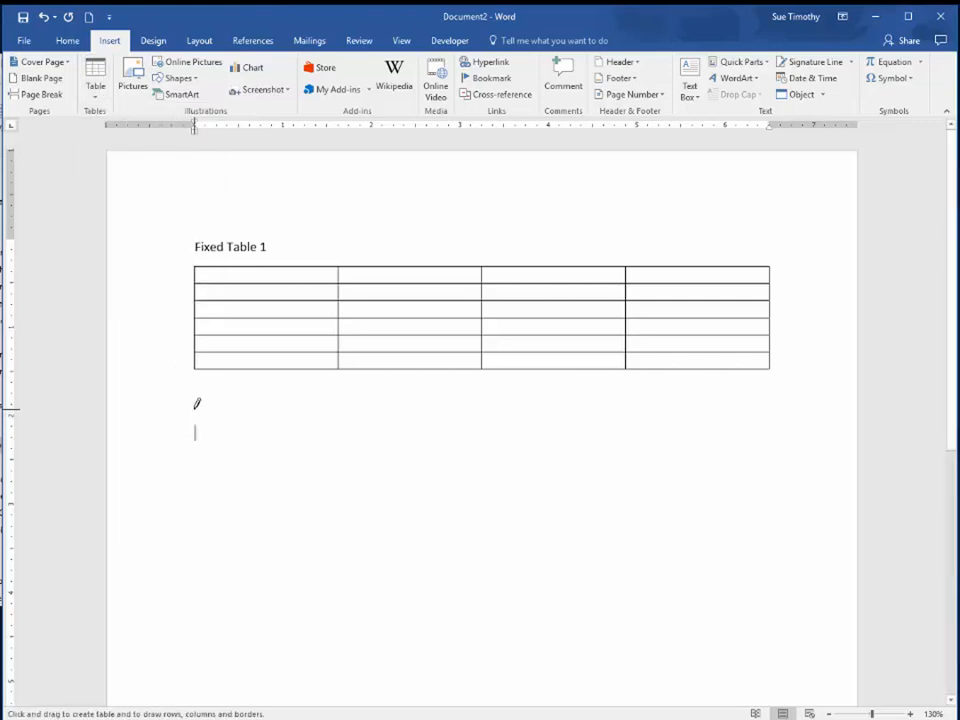
{"action": "mouse_move", "coordinate": [195, 408]}
{"action": "left_mouse_down"}
{"action": "mouse_move", "coordinate": [276, 510]}
{"action": "mouse_move", "coordinate": [692, 568]}
{"action": "mouse_move", "coordinate": [628, 574]}
{"action": "left_mouse_up"}
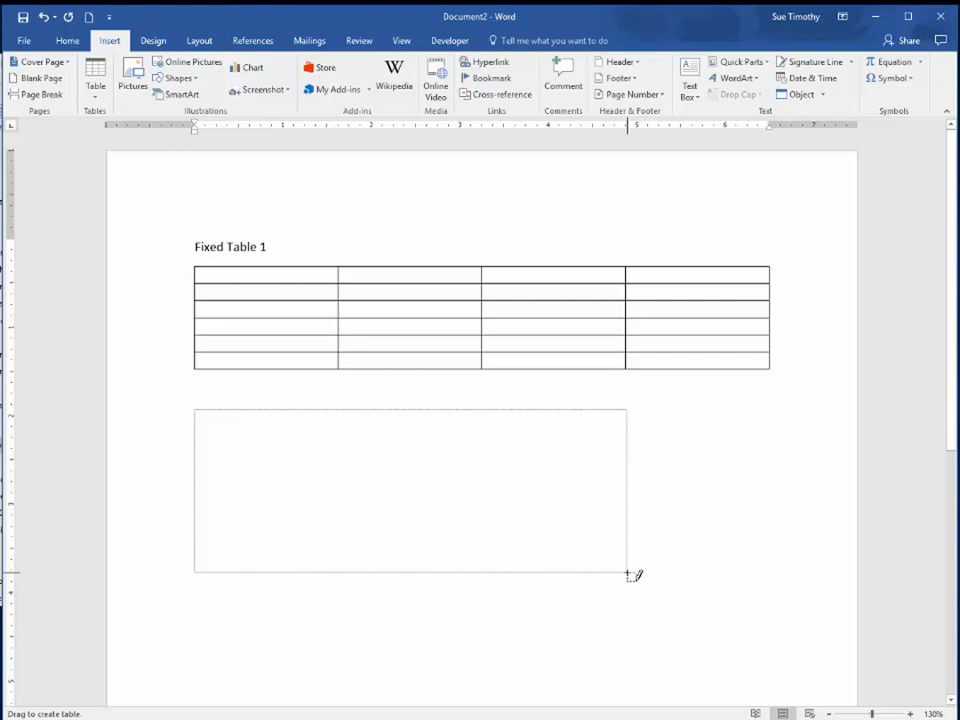
{"action": "left_click_drag", "start_coordinate": [628, 575], "coordinate": [628, 575]}
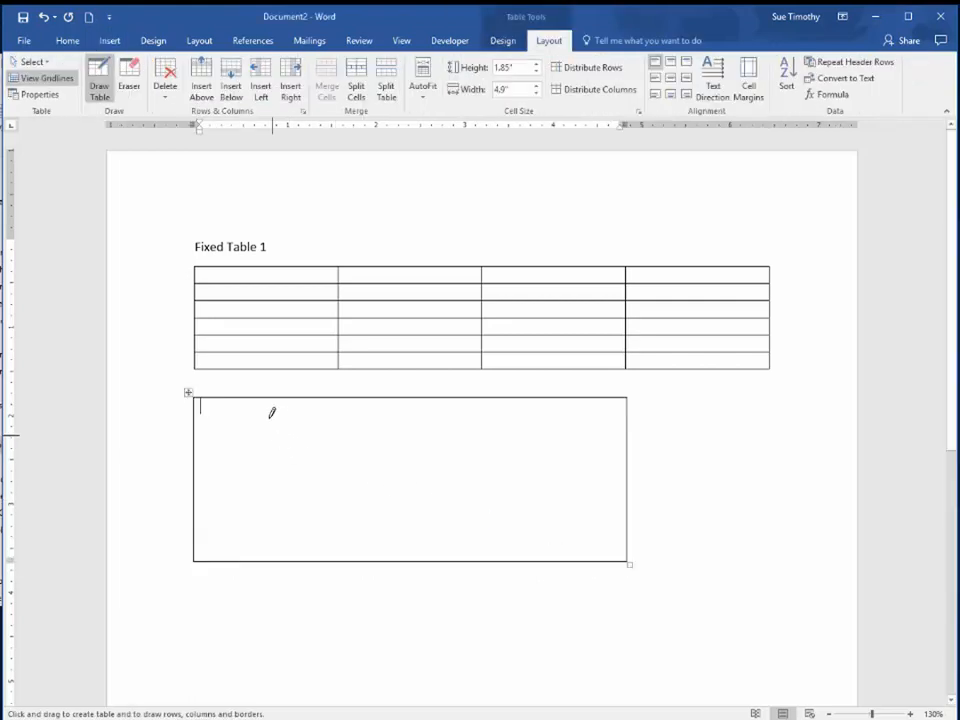
Draw four vertical lines inside the new table to divide it into five columns, the first about 0.97" wide
{"action": "mouse_move", "coordinate": [283, 398]}
{"action": "left_mouse_down"}
{"action": "mouse_move", "coordinate": [298, 501]}
{"action": "mouse_move", "coordinate": [283, 558]}
{"action": "left_mouse_up"}
{"action": "left_click_drag", "start_coordinate": [381, 398], "coordinate": [384, 556]}
{"action": "left_click_drag", "start_coordinate": [481, 397], "coordinate": [479, 556]}
{"action": "left_click_drag", "start_coordinate": [552, 418], "coordinate": [555, 557]}
Draw two horizontal lines across the second table to form three rows, the upper two about 0.52" and 0.7" high, and stop drawing
{"action": "mouse_move", "coordinate": [196, 438]}
{"action": "left_mouse_down"}
{"action": "mouse_move", "coordinate": [375, 454]}
{"action": "mouse_move", "coordinate": [628, 452]}
{"action": "left_mouse_up"}
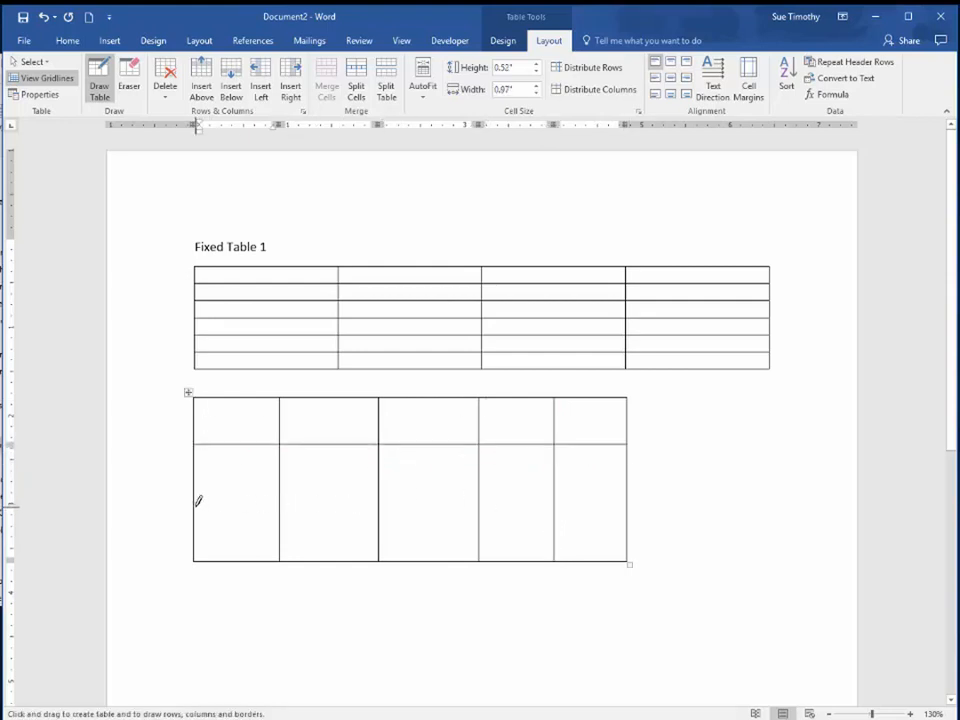
{"action": "left_click_drag", "start_coordinate": [199, 503], "coordinate": [624, 505]}
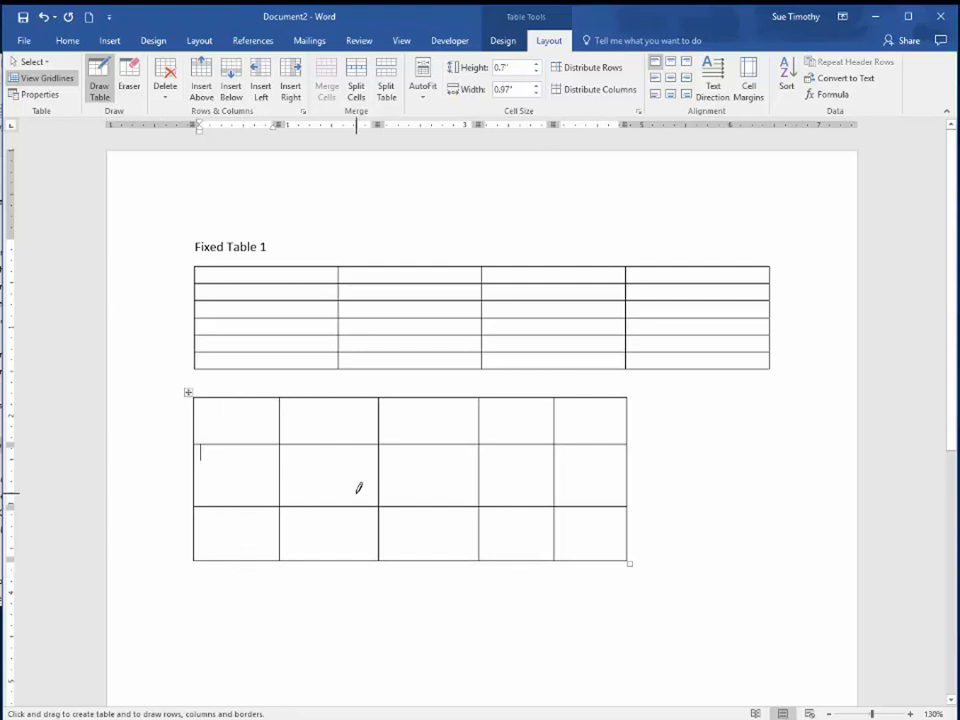
{"action": "left_click", "coordinate": [98, 86]}
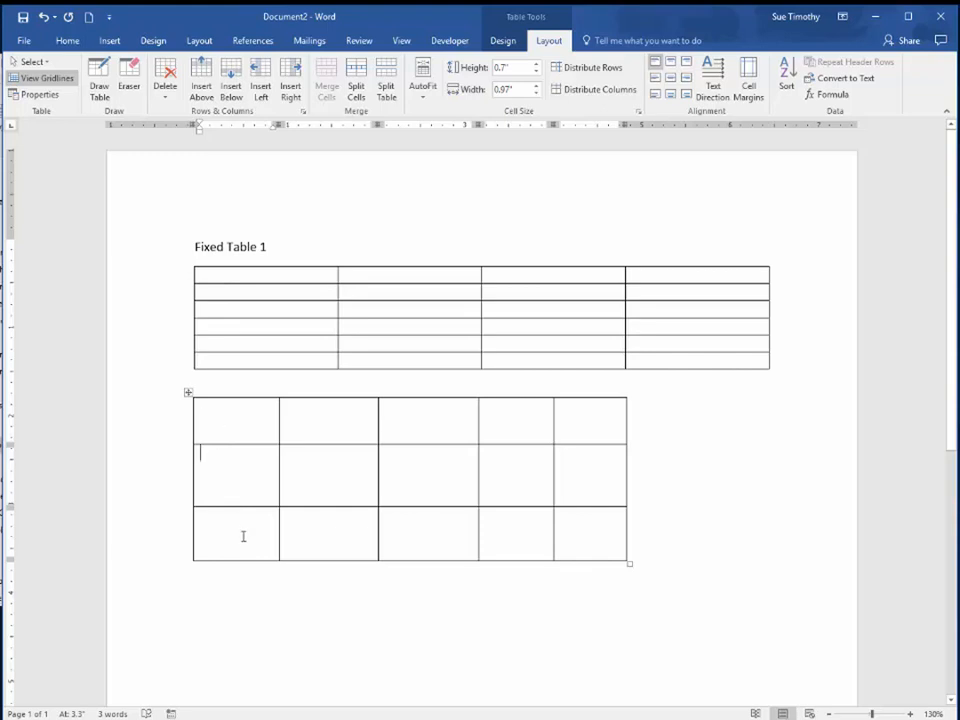
Select the drawn table's first column, top row and entire grid in turn, and shift the table slightly
{"action": "left_click_drag", "start_coordinate": [246, 416], "coordinate": [238, 559]}
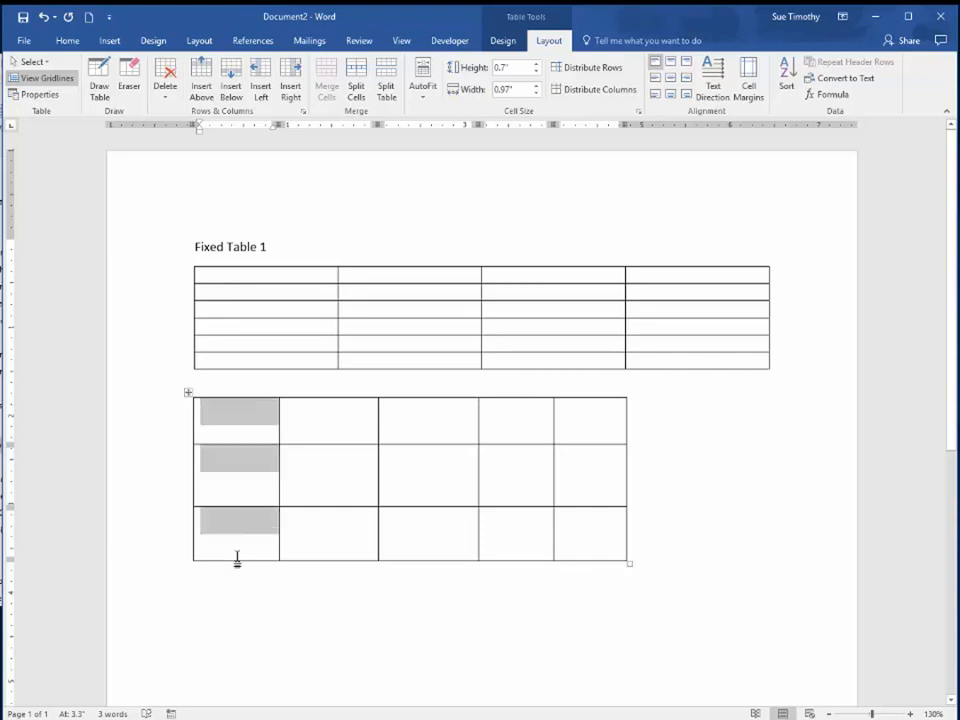
{"action": "left_click_drag", "start_coordinate": [229, 421], "coordinate": [580, 440]}
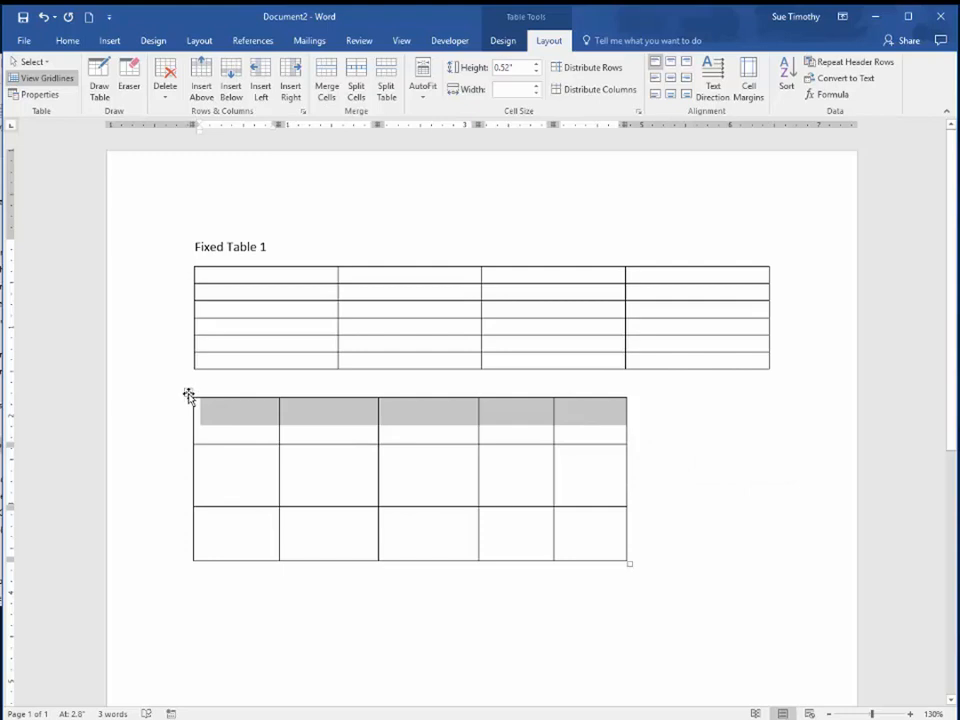
{"action": "left_click", "coordinate": [189, 396]}
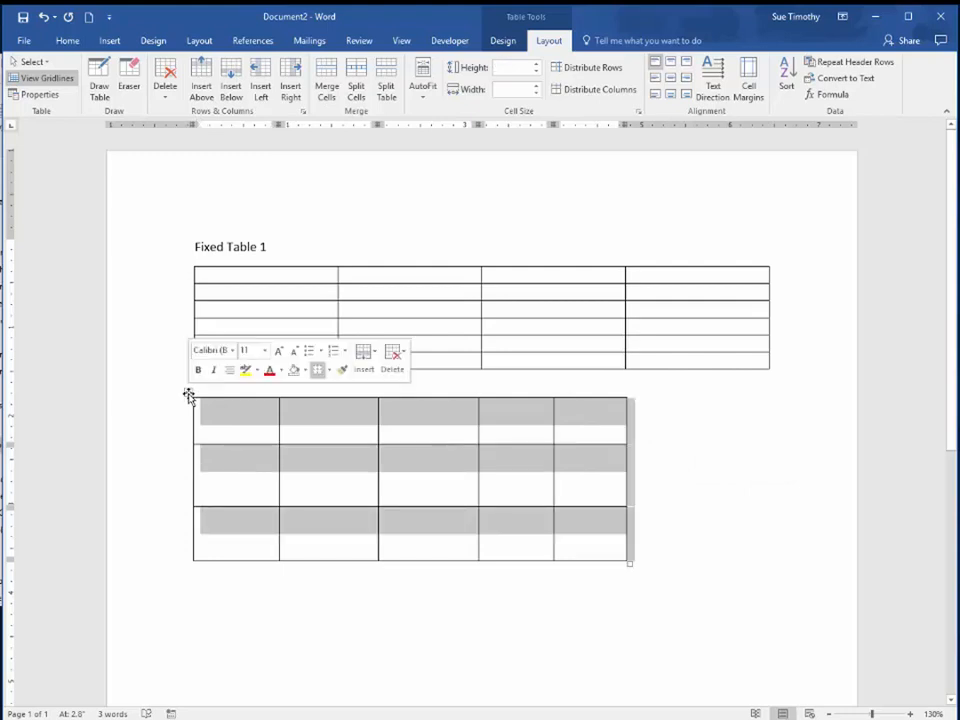
{"action": "mouse_move", "coordinate": [189, 396]}
{"action": "left_mouse_down"}
{"action": "mouse_move", "coordinate": [289, 431]}
{"action": "mouse_move", "coordinate": [334, 426]}
{"action": "mouse_move", "coordinate": [339, 399]}
{"action": "mouse_move", "coordinate": [210, 407]}
{"action": "mouse_move", "coordinate": [190, 391]}
{"action": "left_mouse_up"}
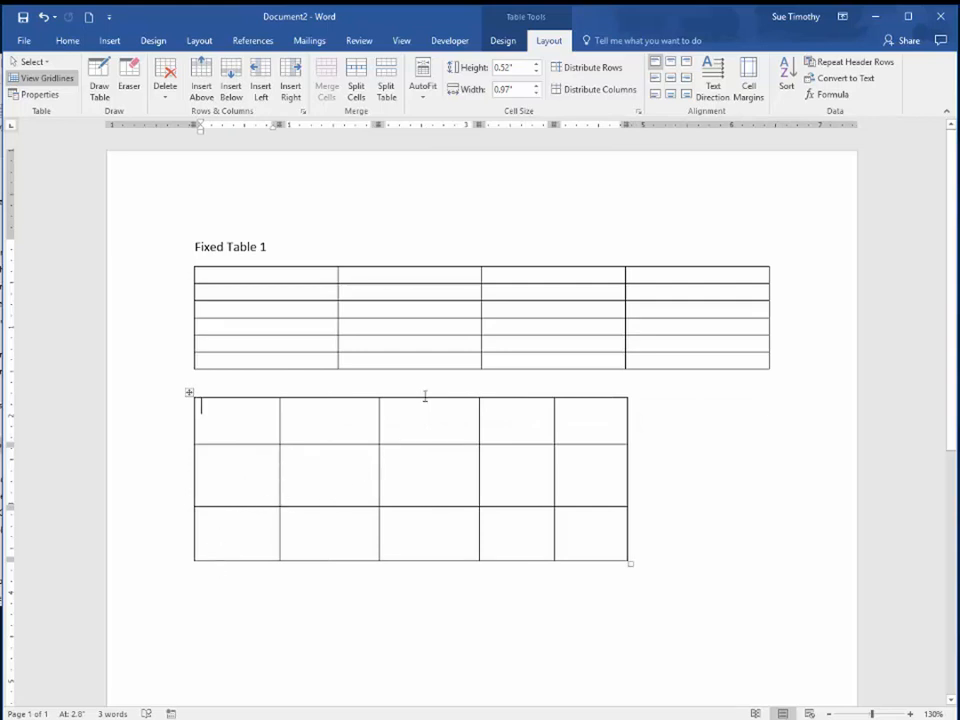
Apply the light orange style from the second row of the List Tables group to the drawn table
{"action": "left_click", "coordinate": [501, 44]}
{"action": "left_click", "coordinate": [547, 42]}
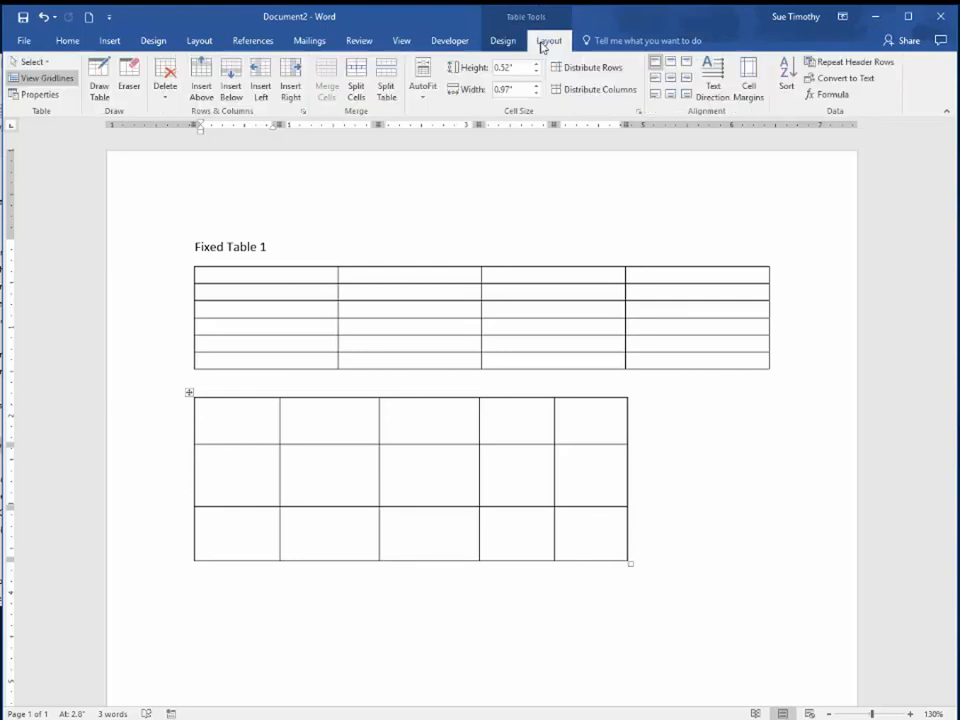
{"action": "left_click", "coordinate": [501, 42]}
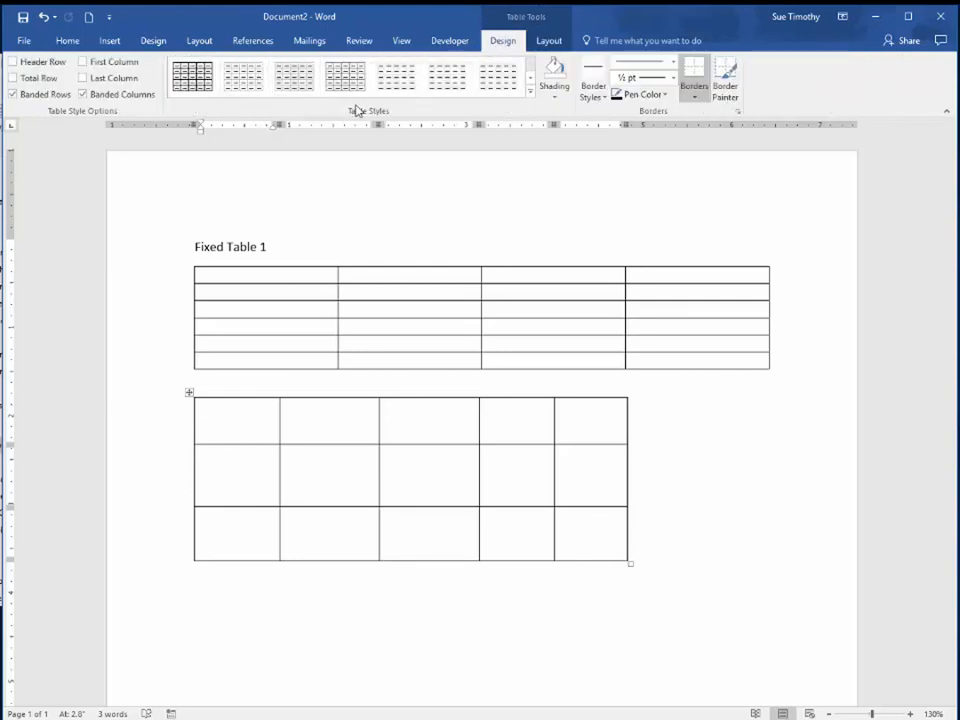
{"action": "left_click", "coordinate": [530, 91]}
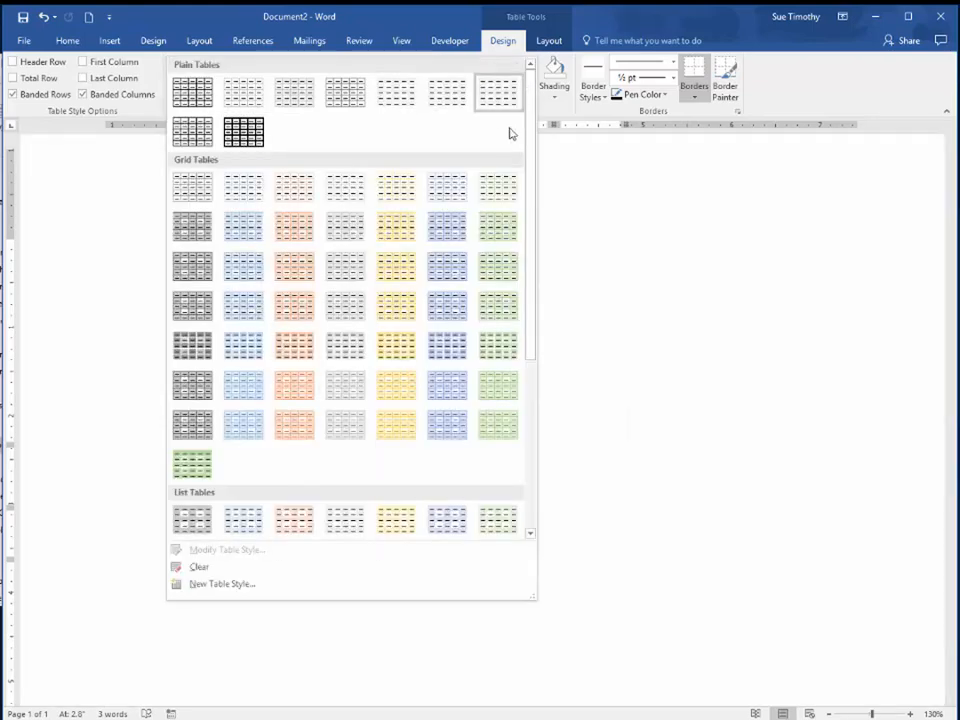
{"action": "left_click_drag", "start_coordinate": [530, 143], "coordinate": [546, 381]}
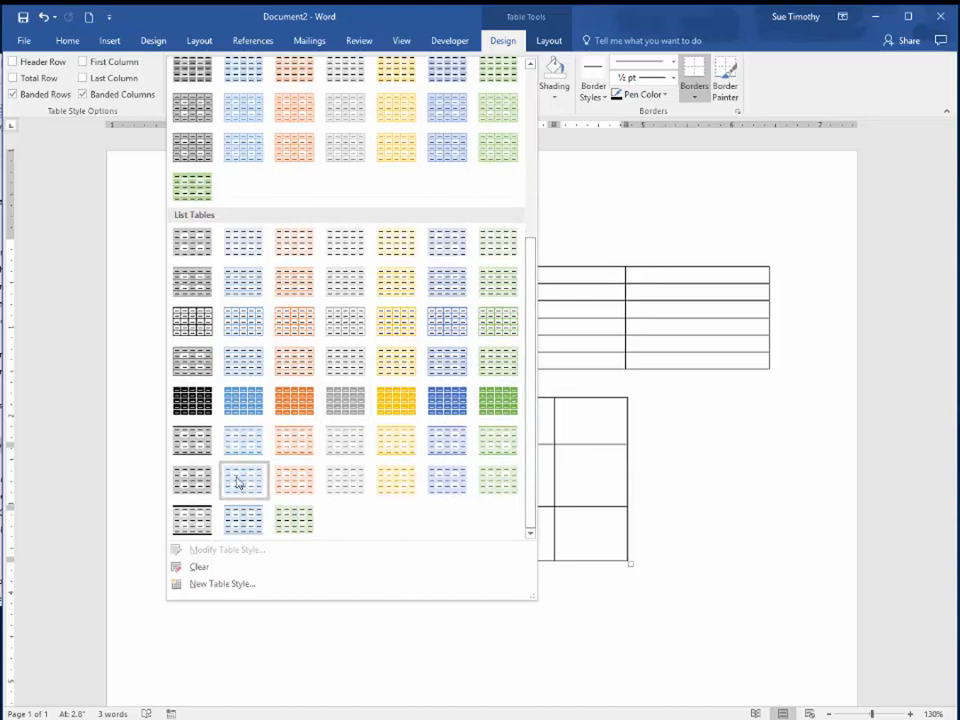
{"action": "left_click", "coordinate": [298, 288]}
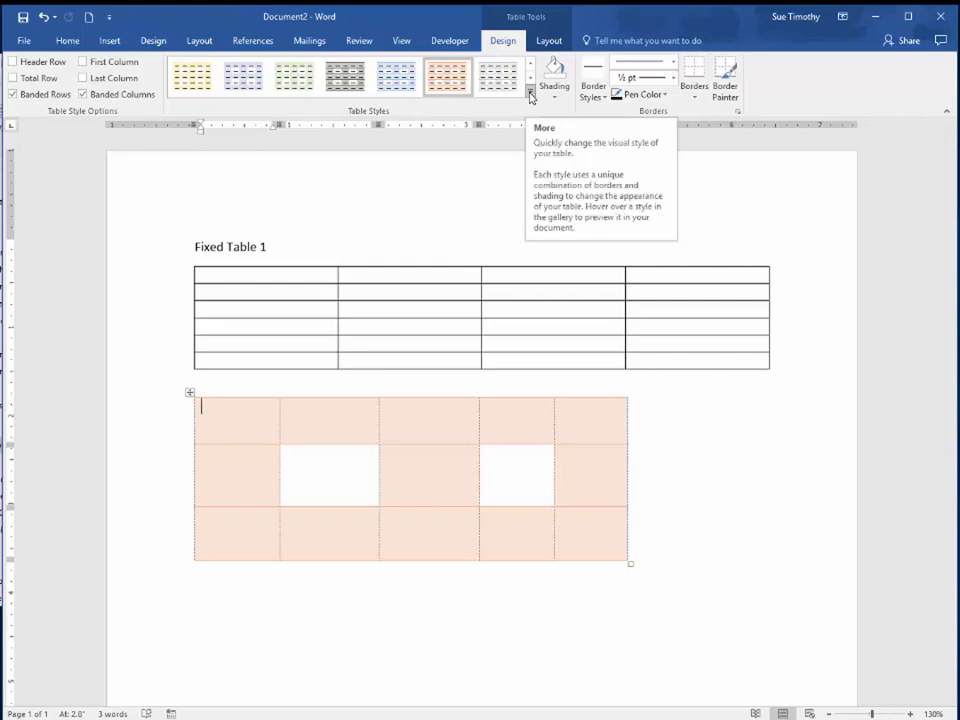
Shade the top row of the table under "Fixed Table 1" with Blue, Accent 1, Lighter 80%
{"action": "left_click", "coordinate": [236, 273]}
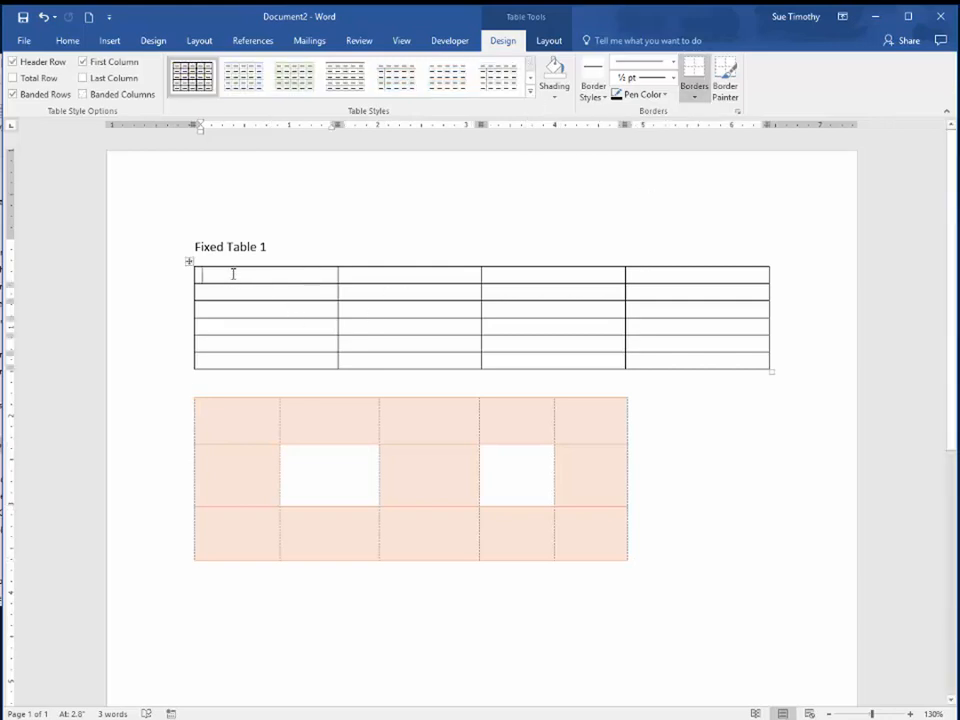
{"action": "left_click_drag", "start_coordinate": [219, 272], "coordinate": [675, 278]}
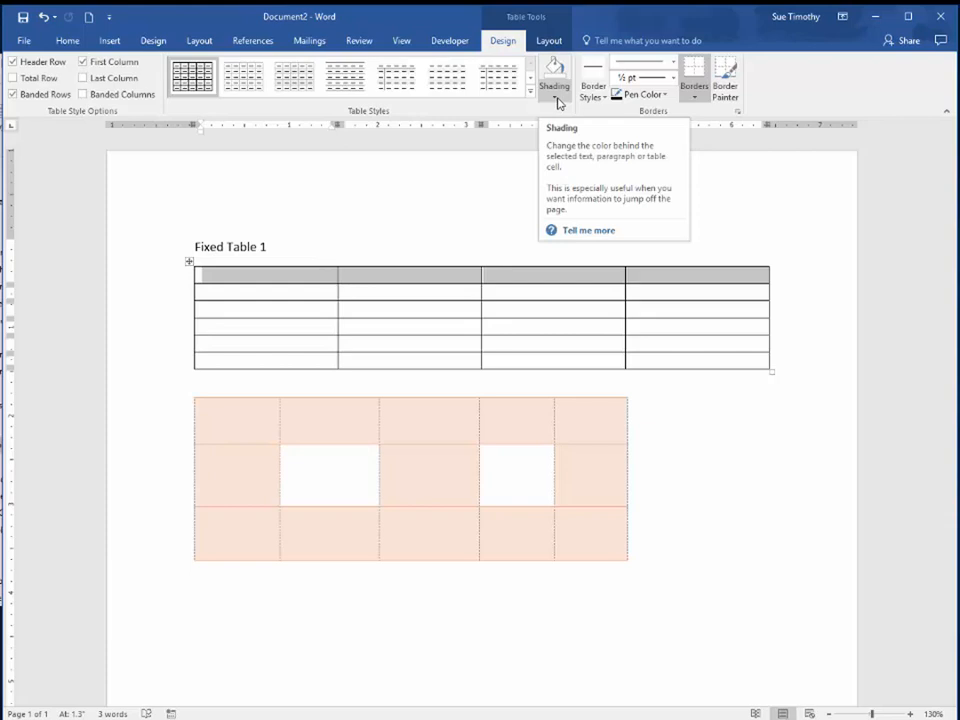
{"action": "left_click", "coordinate": [558, 101]}
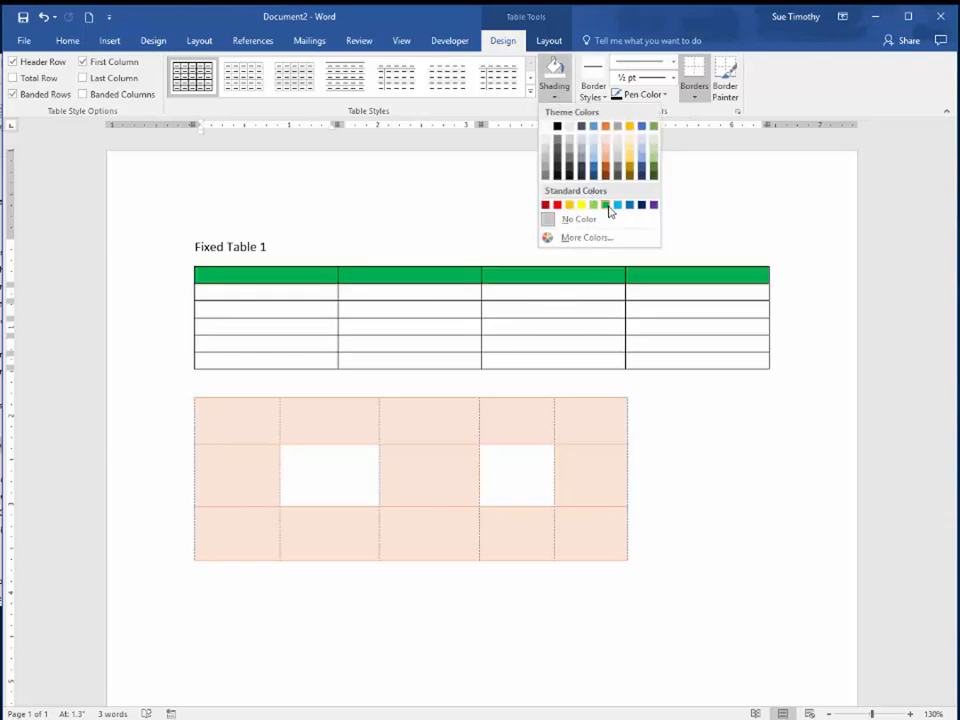
{"action": "left_click", "coordinate": [595, 147]}
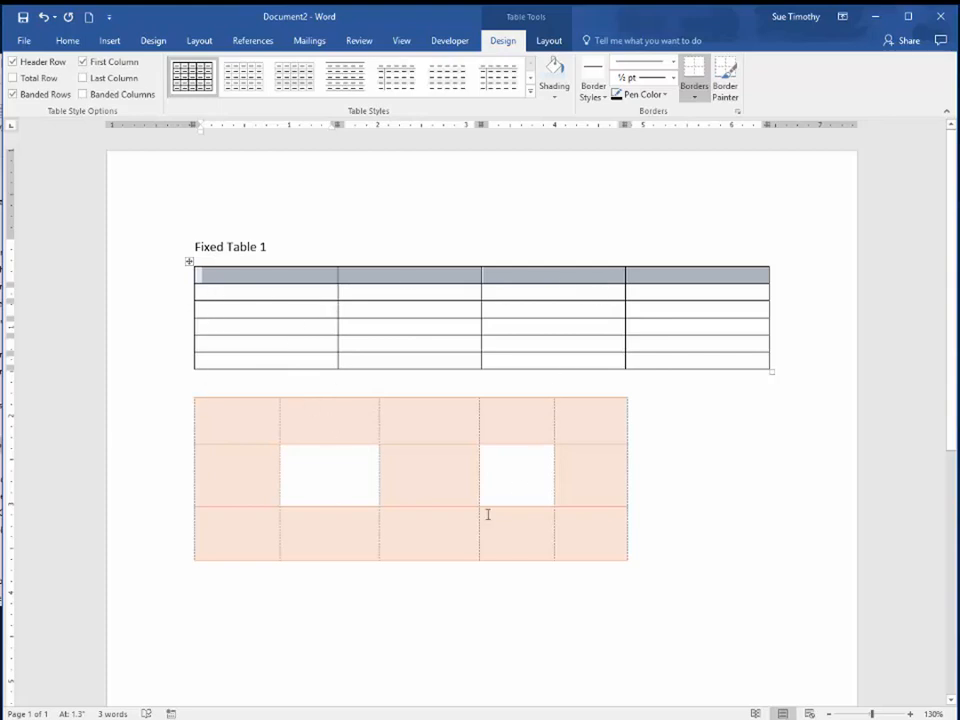
Add the heading "Draw Table" on its own line directly above the orange table
{"action": "scroll", "coordinate": [215, 604], "scroll_direction": "down", "scroll_amount": 4}
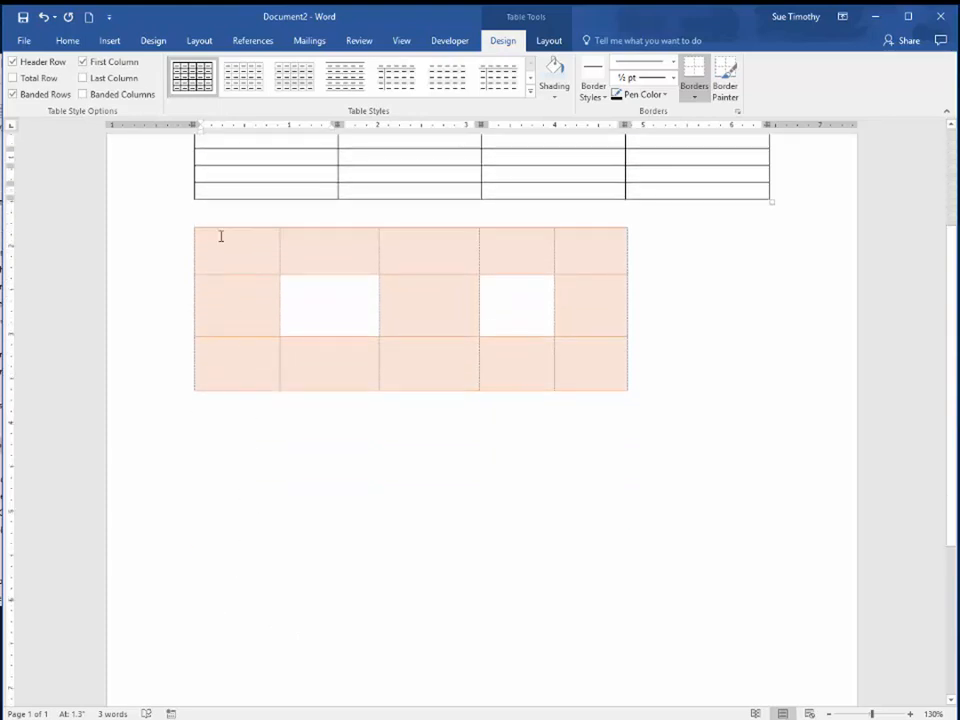
{"action": "left_click", "coordinate": [213, 212]}
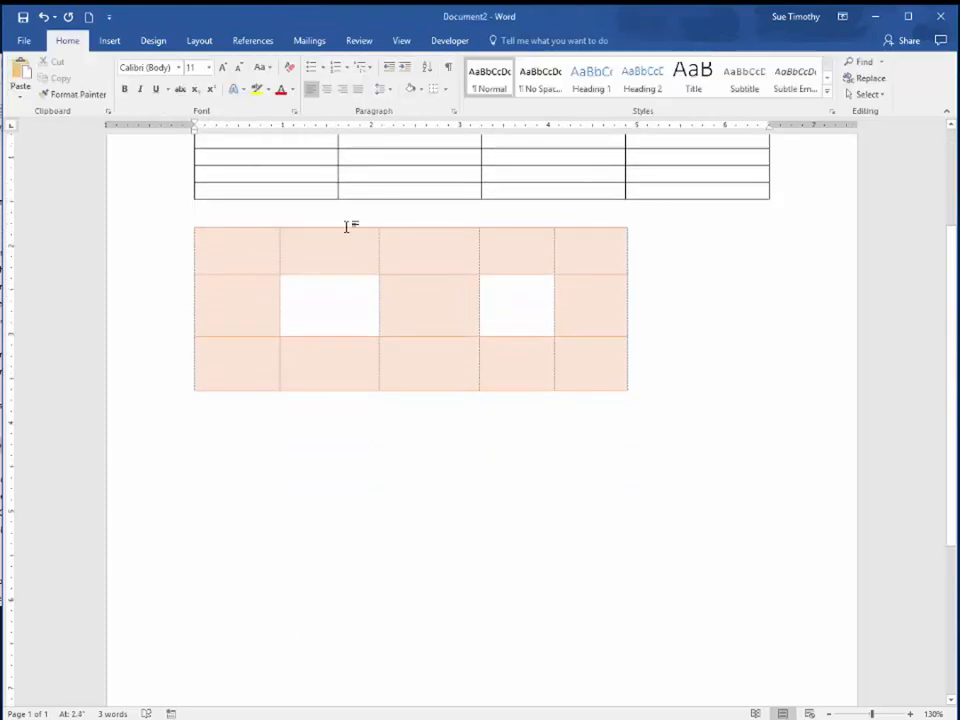
{"action": "key", "text": "Return"}
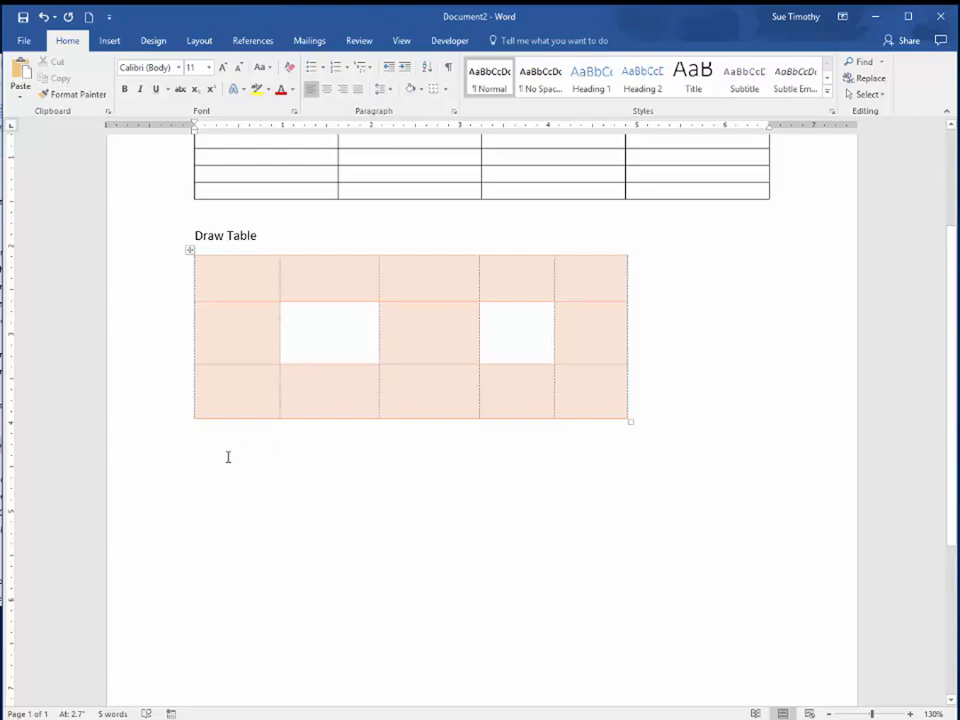
Add the heading "Insert Table Feature" below the orange table, followed by a new empty line
{"action": "left_click", "coordinate": [300, 469]}
{"action": "type", "text": "In"}
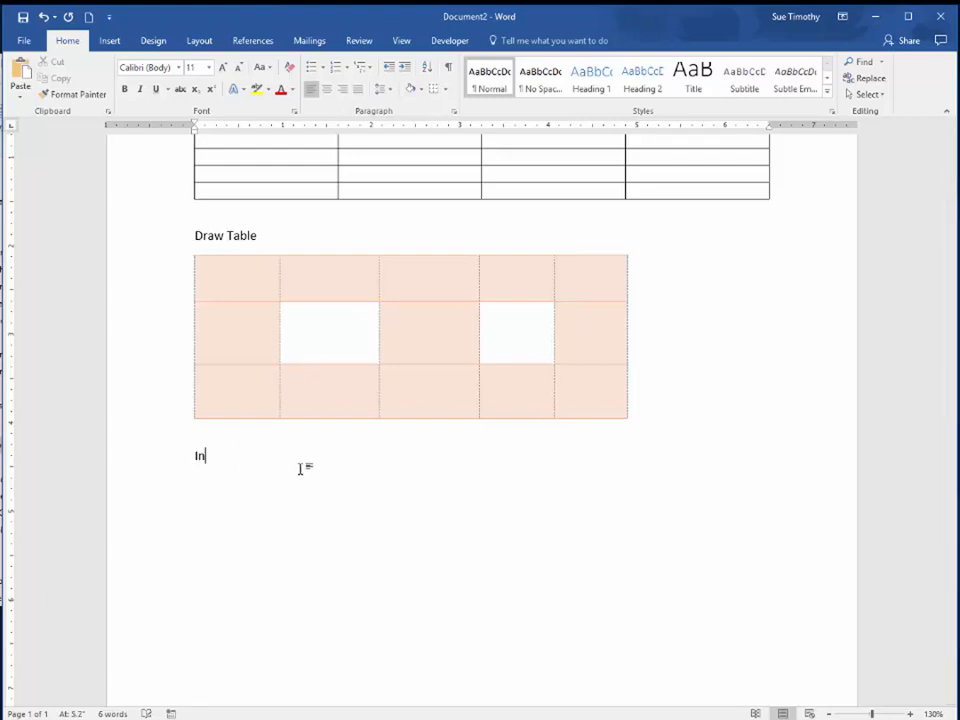
{"action": "type", "text": "sert Table Feature"}
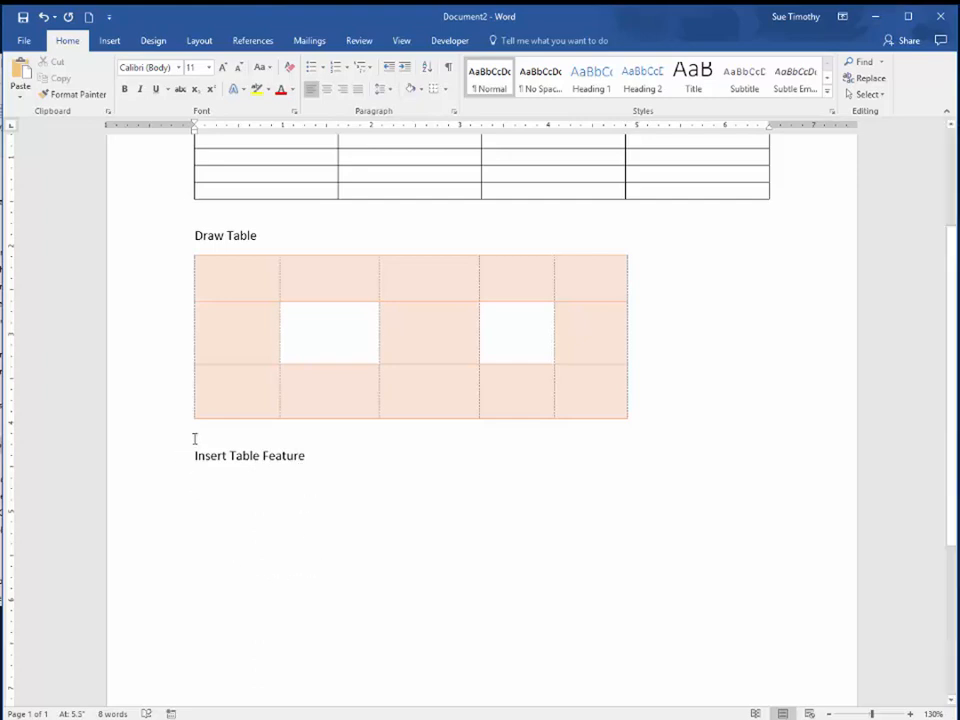
Insert a table with 3 columns and 2 rows, set to AutoFit to contents, below the "Insert Table Feature" heading
{"action": "left_click", "coordinate": [110, 42]}
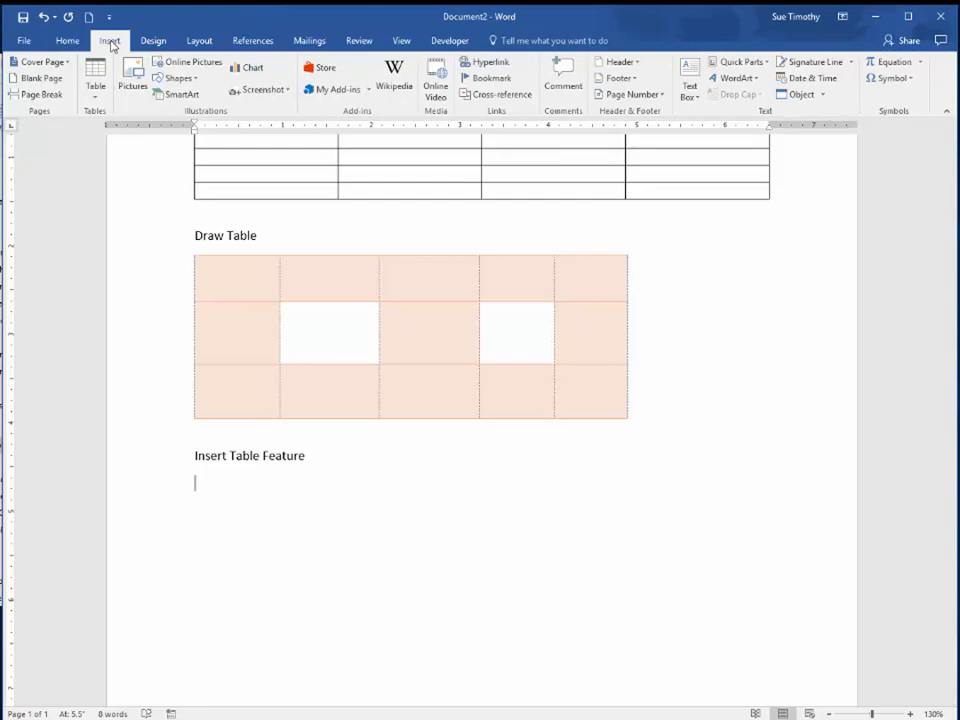
{"action": "left_click", "coordinate": [96, 92]}
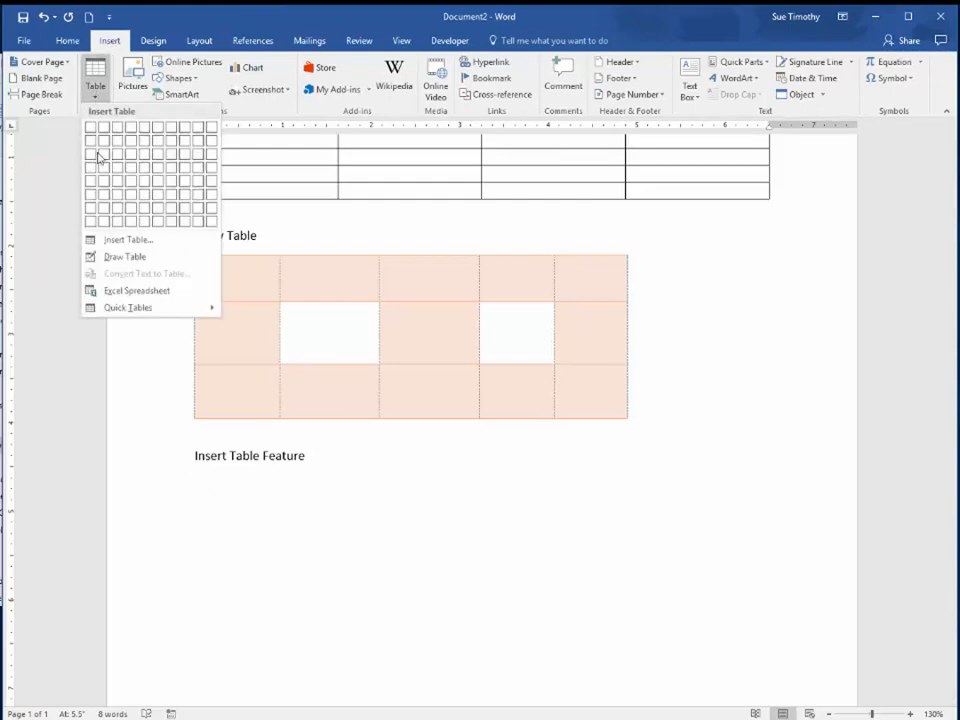
{"action": "left_click", "coordinate": [122, 240]}
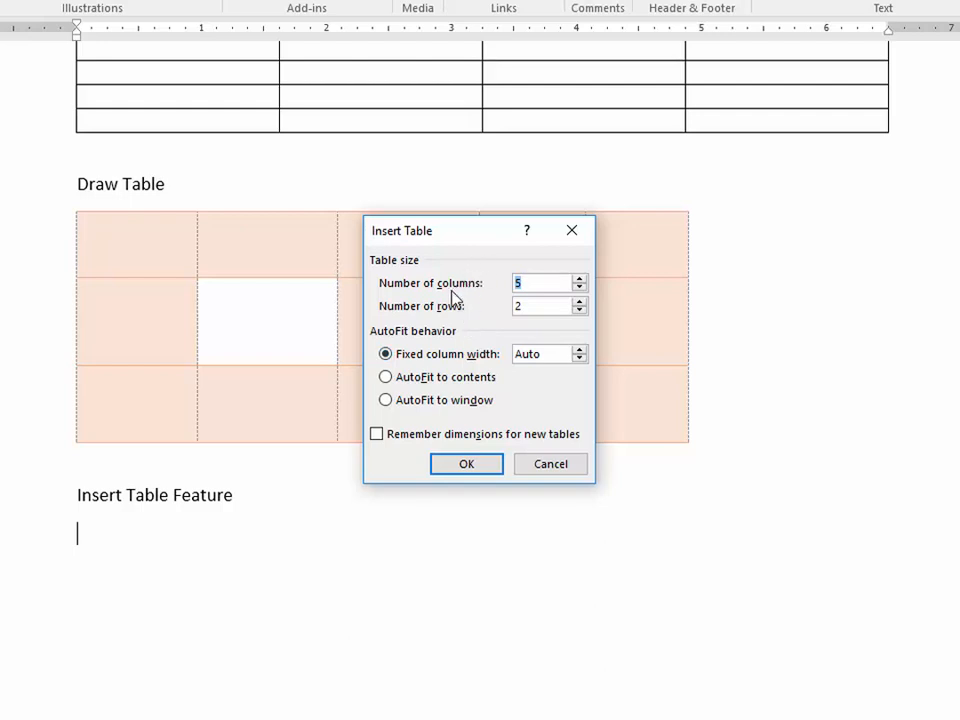
{"action": "left_click", "coordinate": [579, 288]}
{"action": "left_click", "coordinate": [388, 380]}
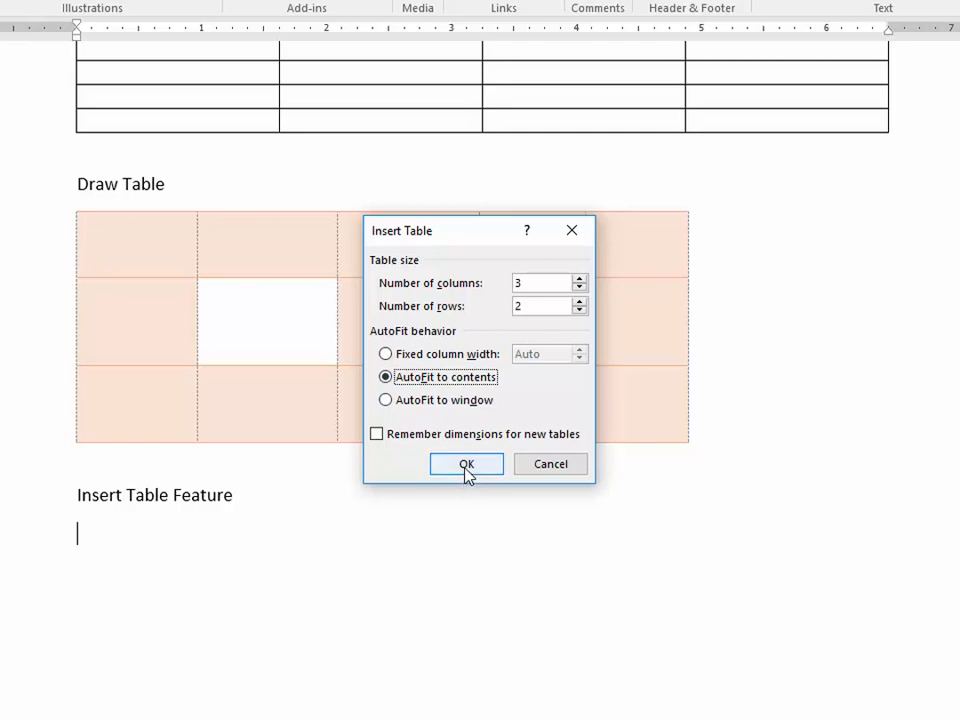
{"action": "left_click", "coordinate": [466, 464]}
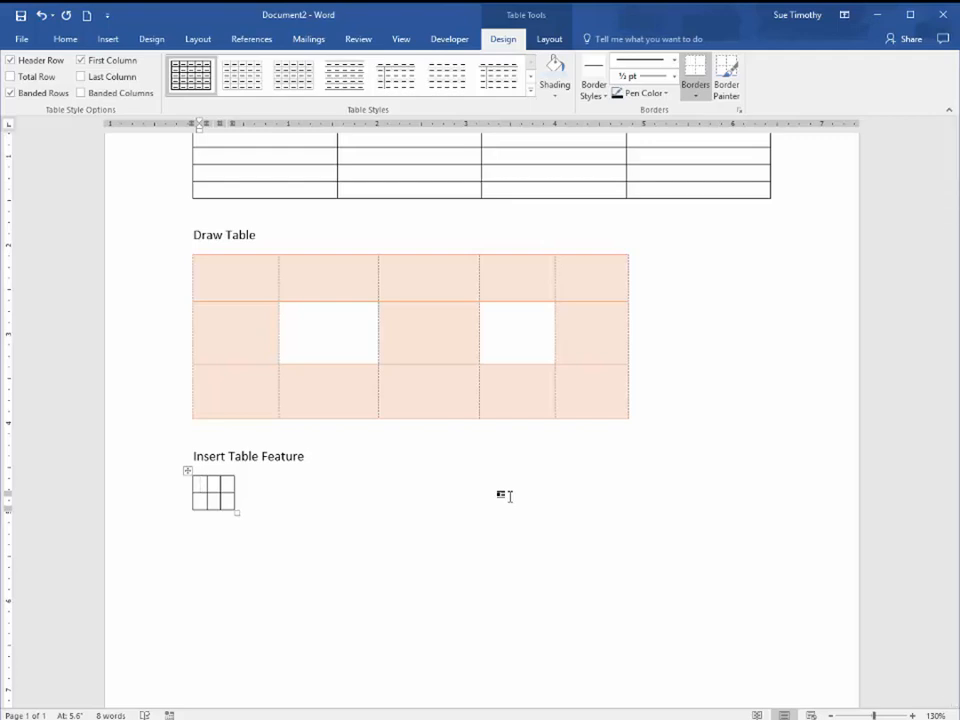
Fill the new table's header row with "First Last", "Classes" and "Time"
{"action": "type", "text": "Fir"}
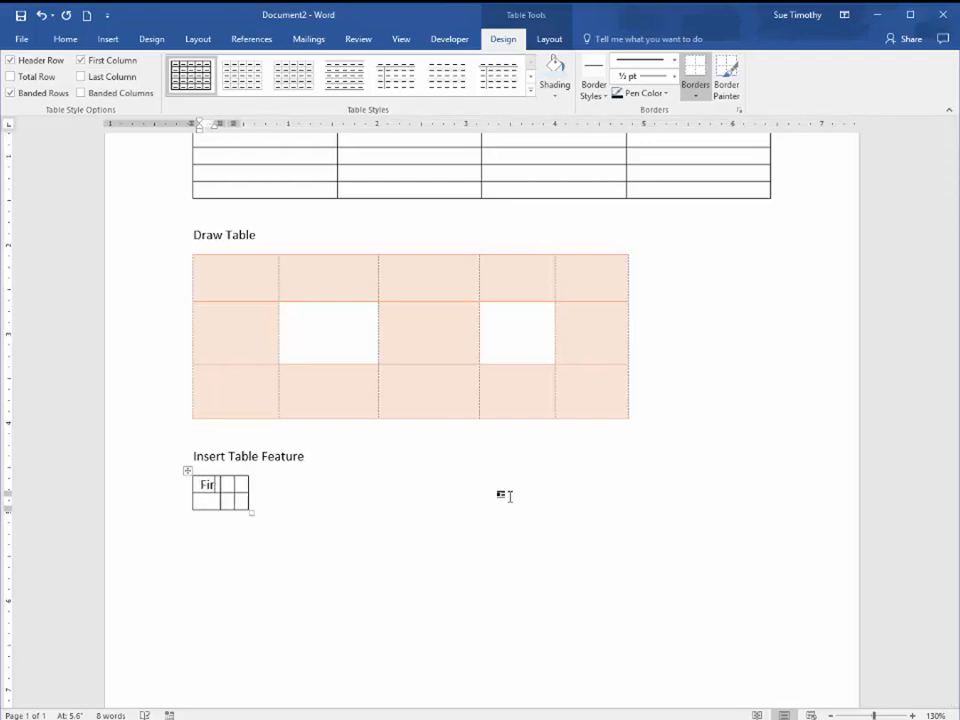
{"action": "type", "text": "st Last"}
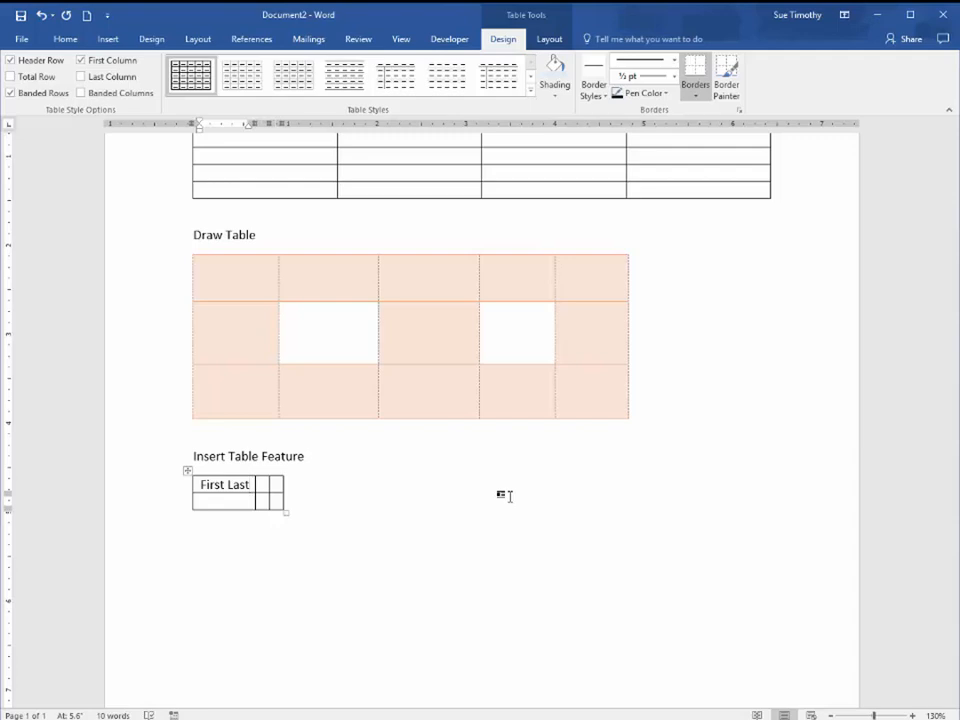
{"action": "key", "text": "Tab"}
{"action": "type", "text": "Classes"}
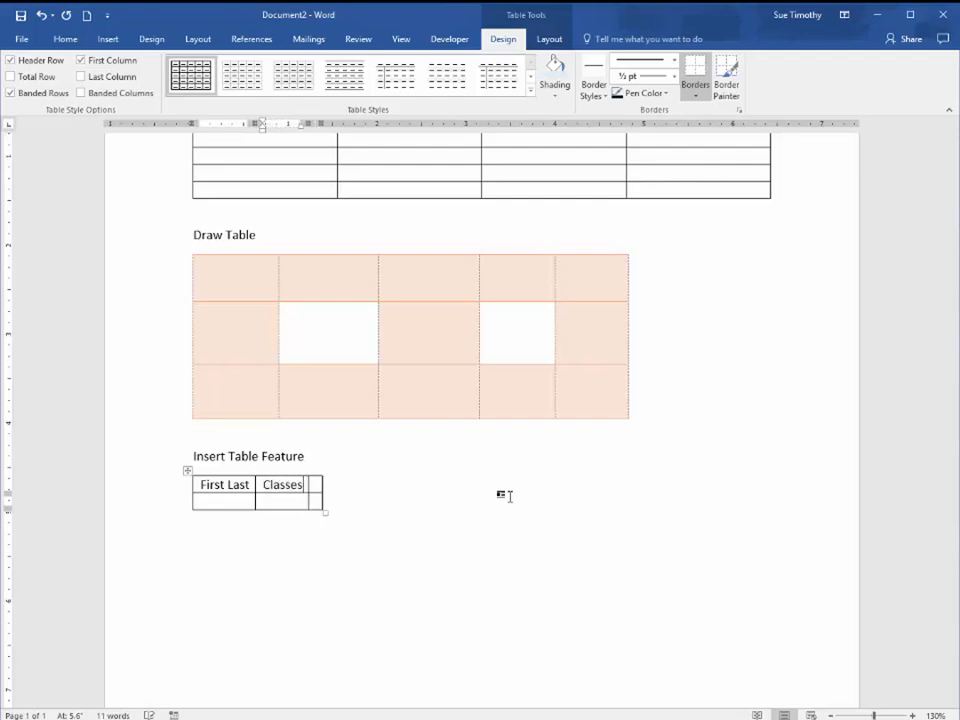
{"action": "key", "text": "Tab"}
{"action": "type", "text": "Time"}
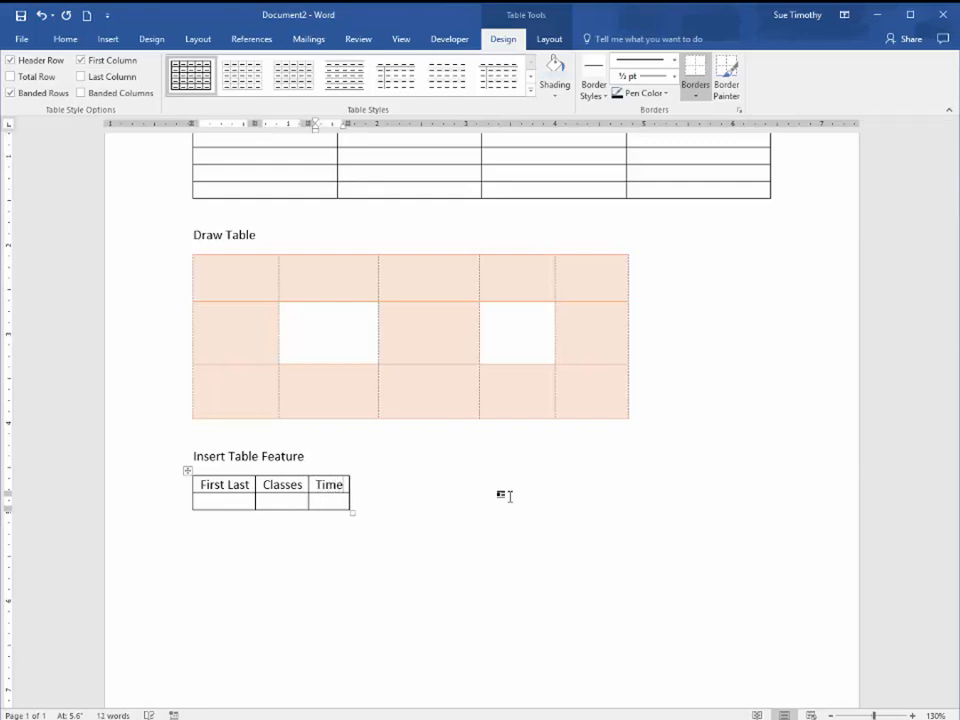
Advance through the empty second row of the small table and append a third row at its end
{"action": "key", "text": "Tab"}
{"action": "key", "text": "Tab"}
{"action": "key", "text": "Tab"}
{"action": "key", "text": "Tab"}
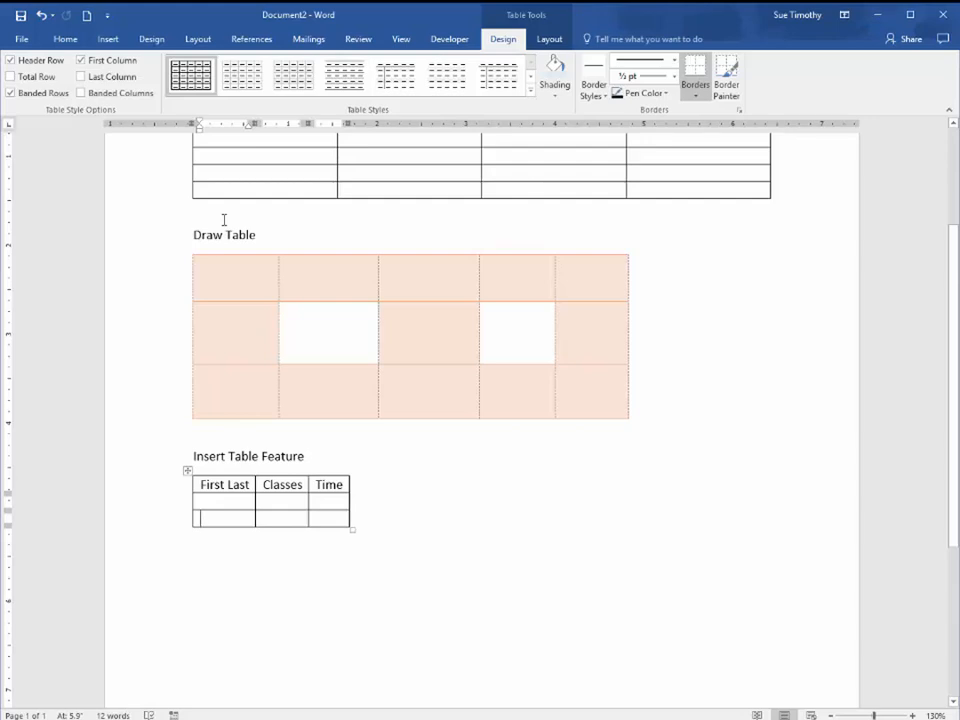
Create a new blank document
{"action": "left_click", "coordinate": [87, 19]}
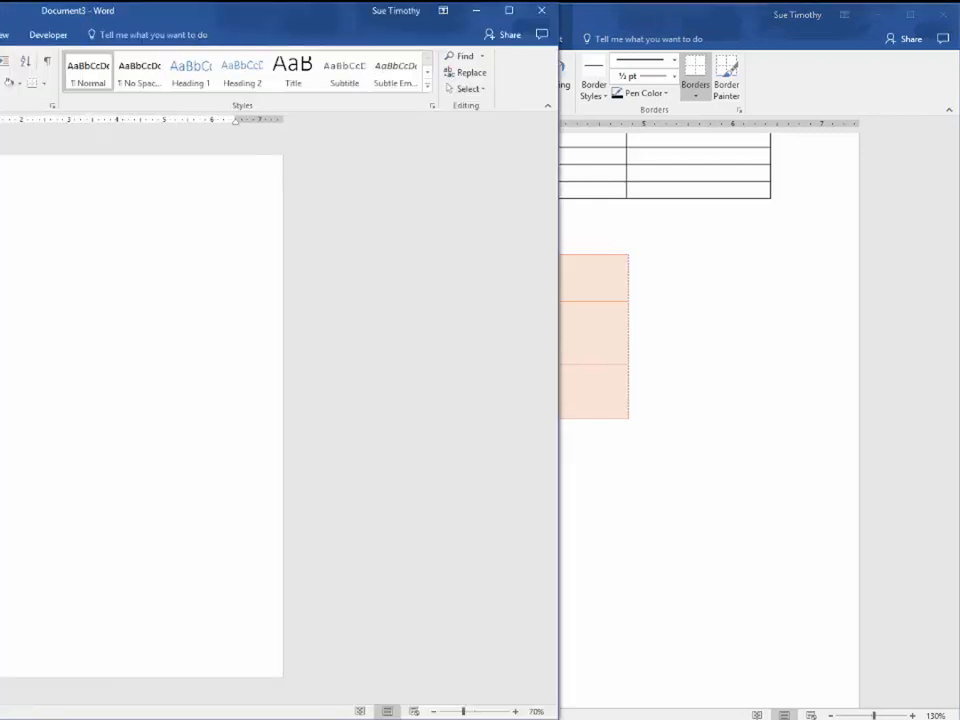
{"action": "left_click_drag", "start_coordinate": [11, 23], "coordinate": [338, 21]}
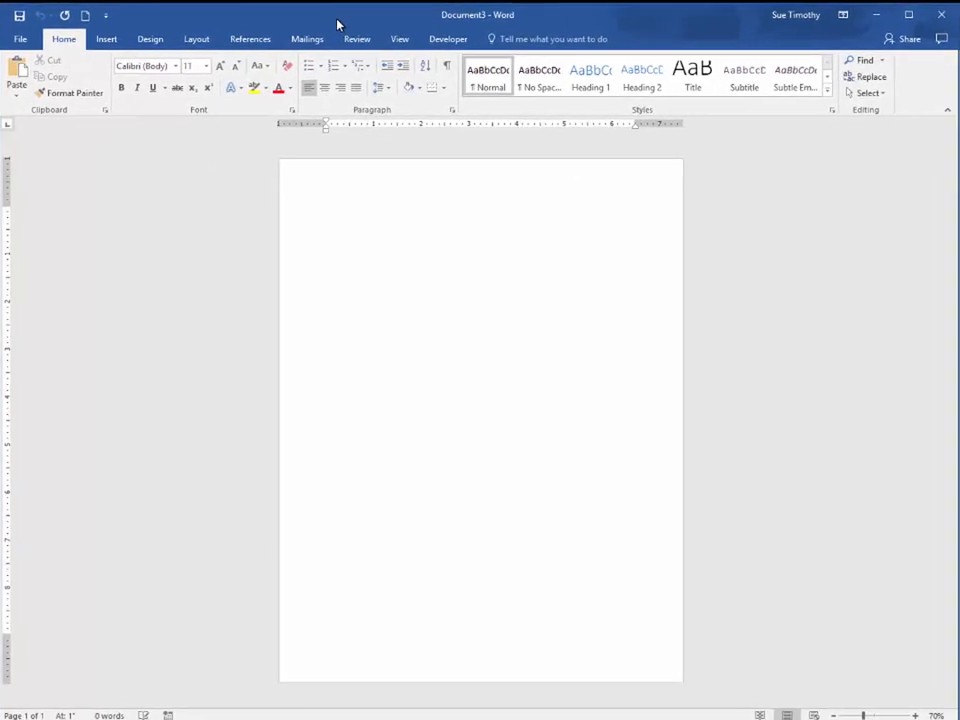
{"action": "left_click", "coordinate": [105, 16]}
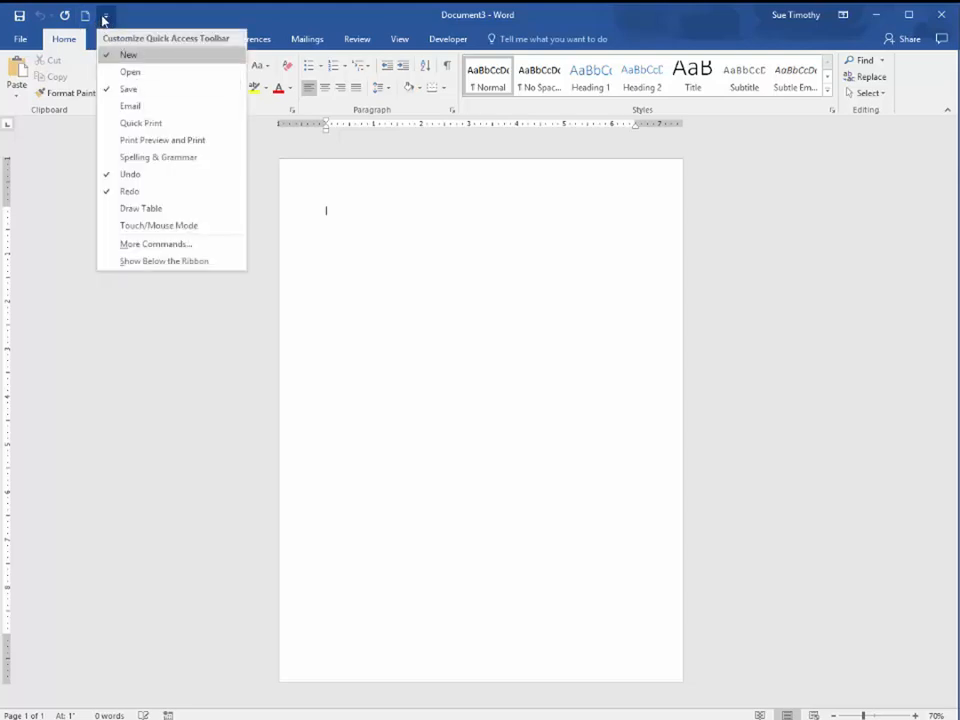
{"action": "left_click", "coordinate": [104, 18]}
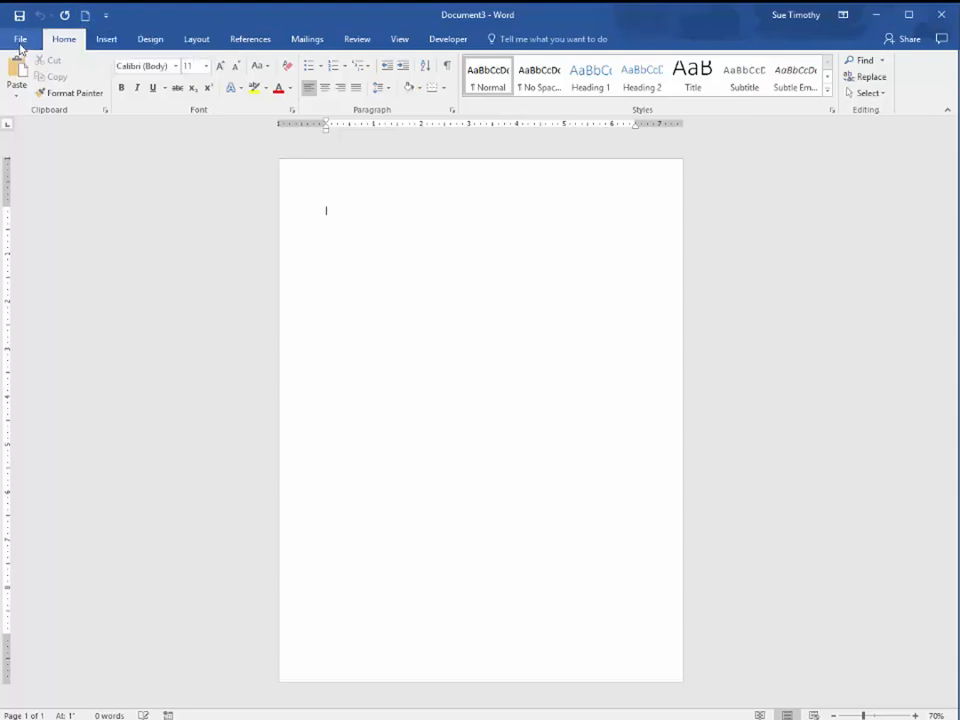
{"action": "left_click", "coordinate": [20, 40]}
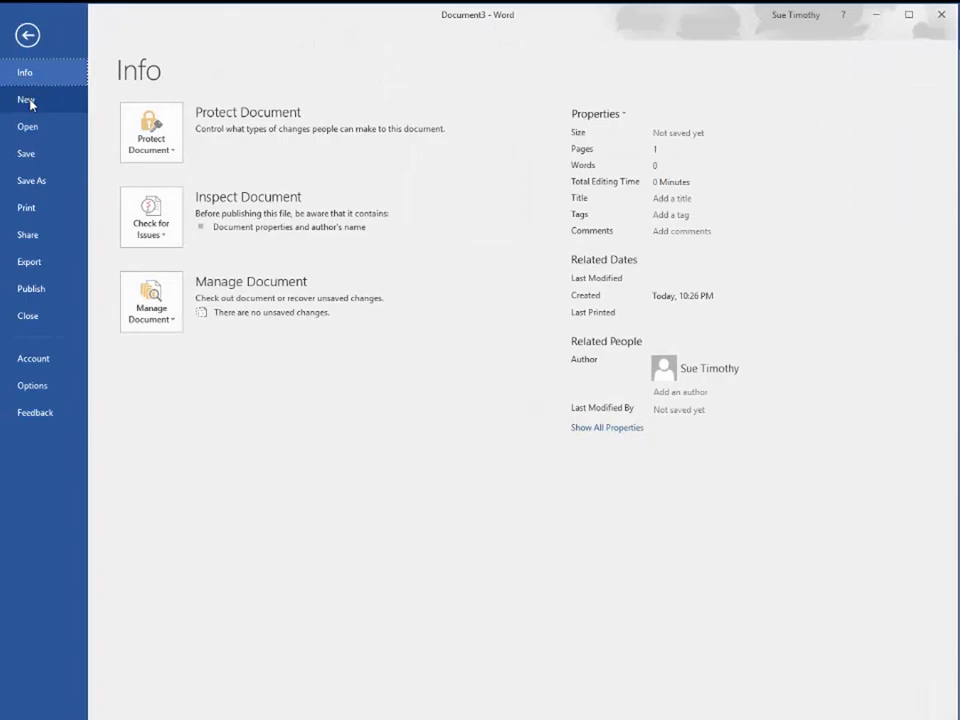
{"action": "left_click", "coordinate": [33, 42]}
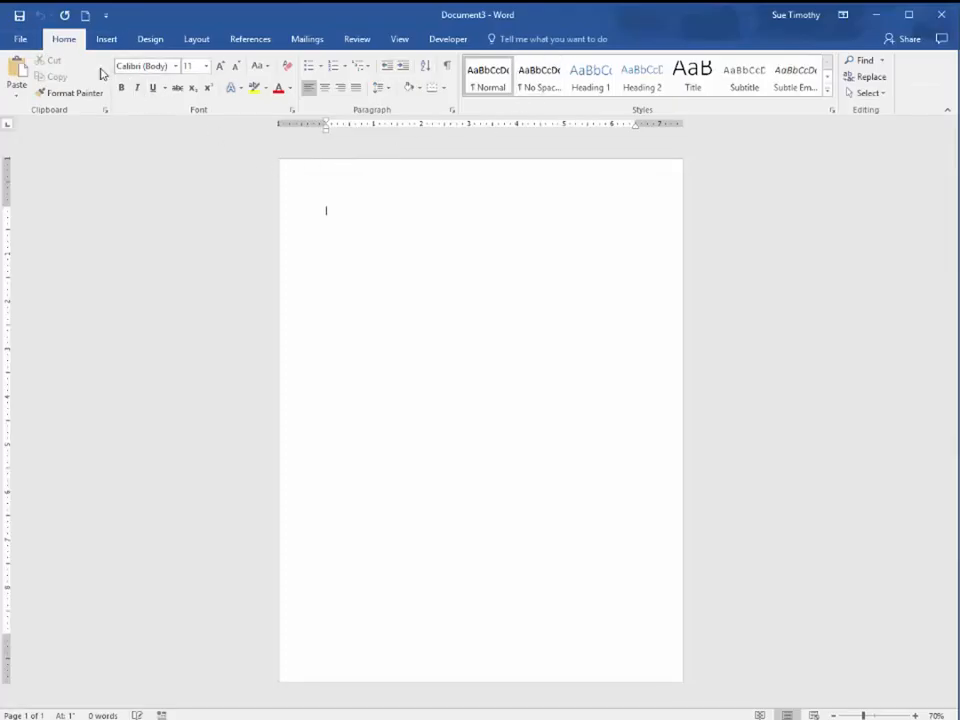
Start saving the blank document under a new name, browsing to Dropbox > 01 School > 02 Comp Tech > Word > Word Lesson 3
{"action": "left_click", "coordinate": [22, 41]}
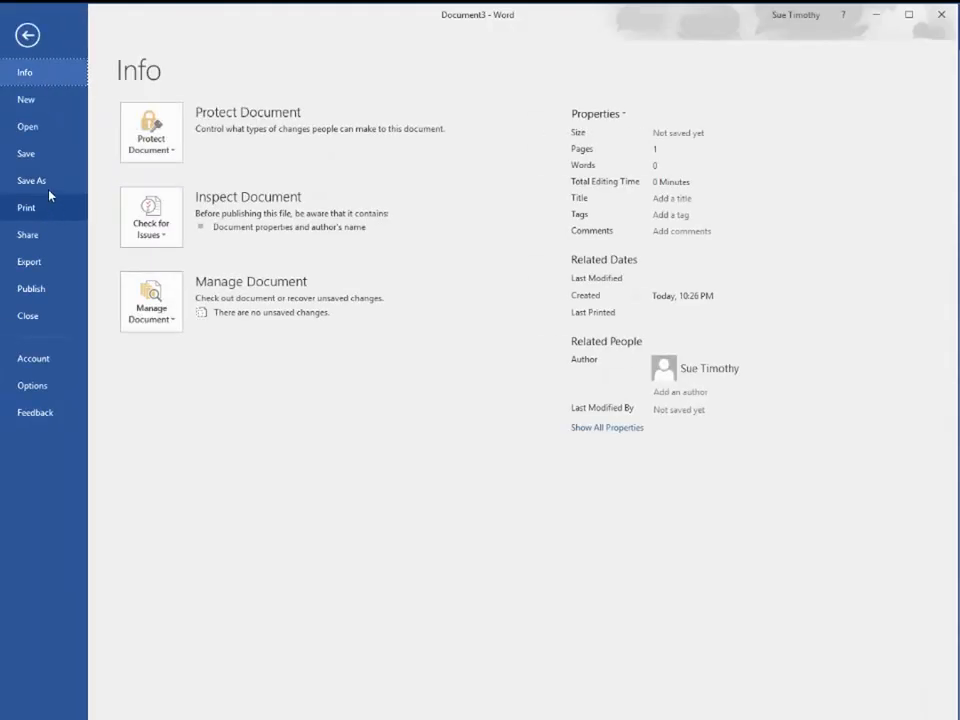
{"action": "left_click", "coordinate": [49, 184]}
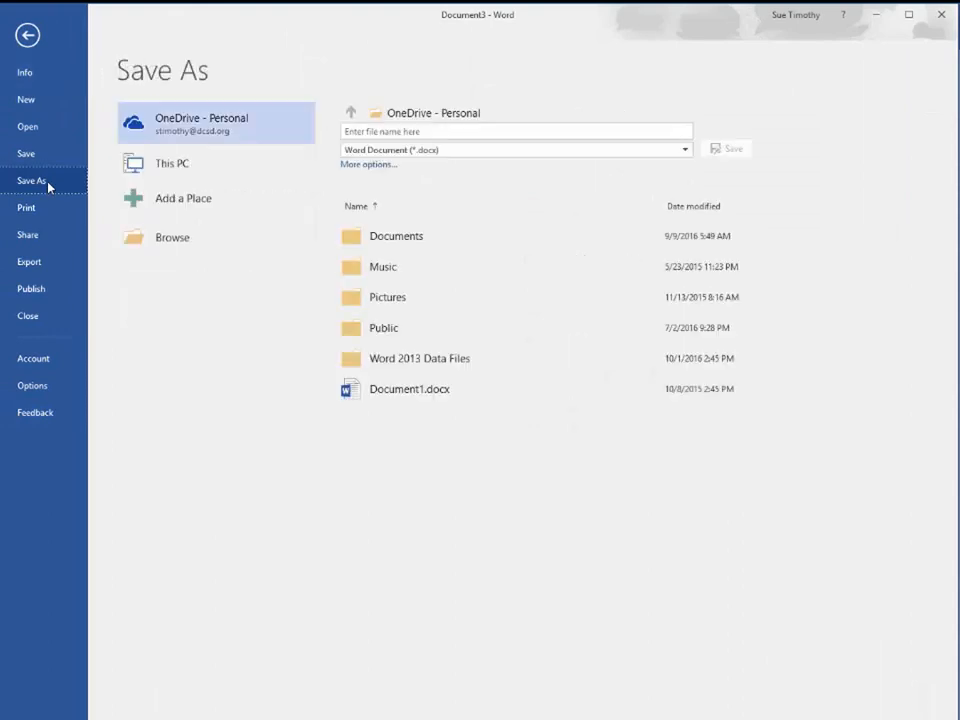
{"action": "left_click", "coordinate": [259, 241]}
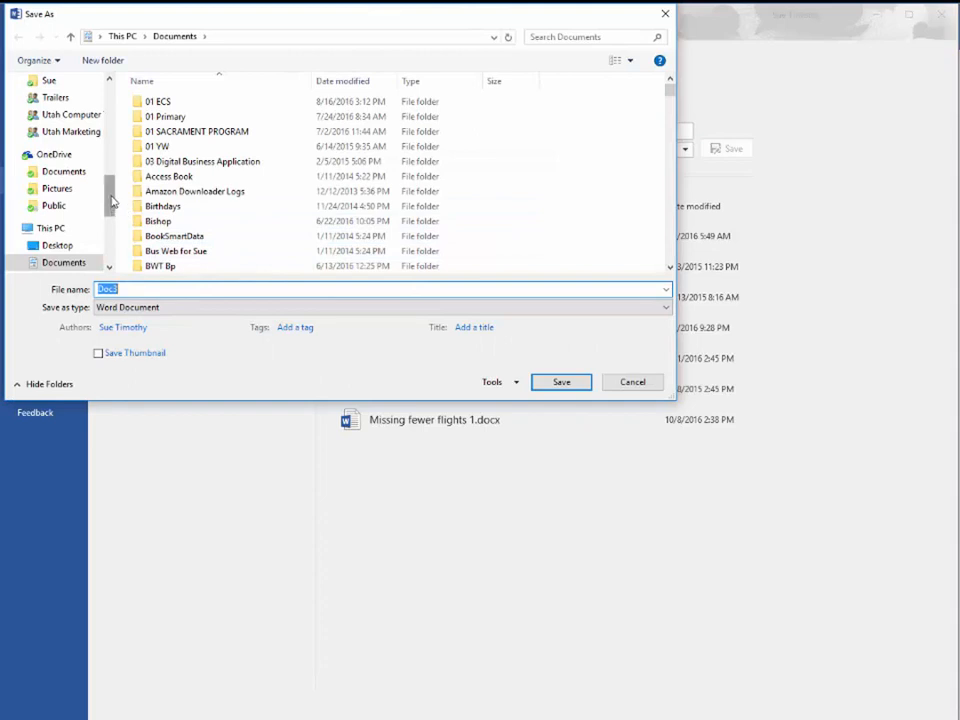
{"action": "left_click_drag", "start_coordinate": [111, 201], "coordinate": [112, 144]}
{"action": "left_click", "coordinate": [70, 178]}
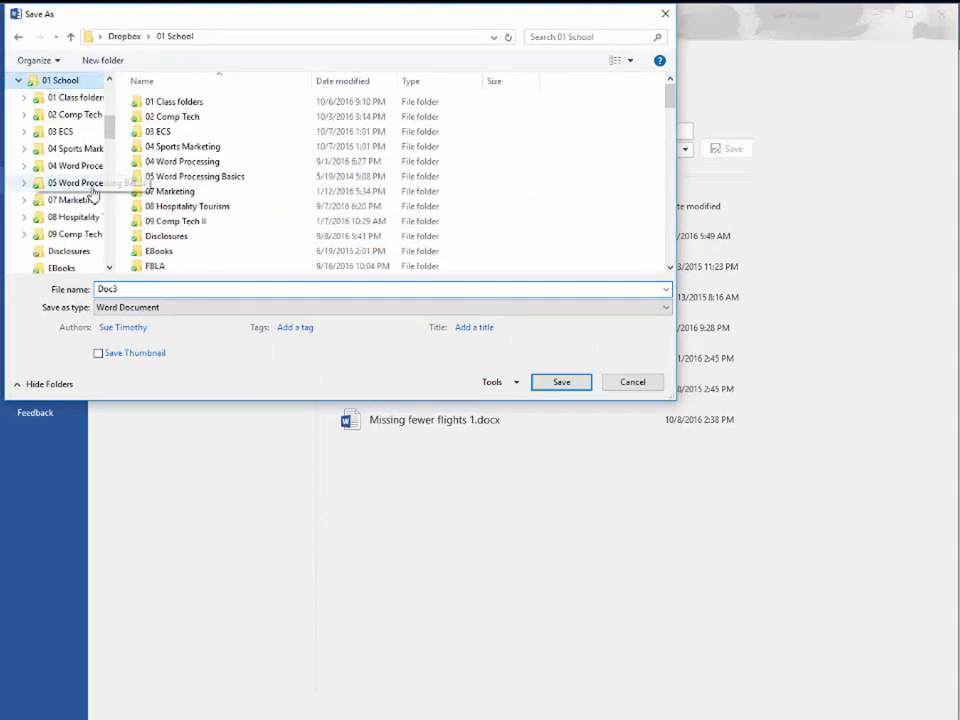
{"action": "double_click", "coordinate": [190, 118]}
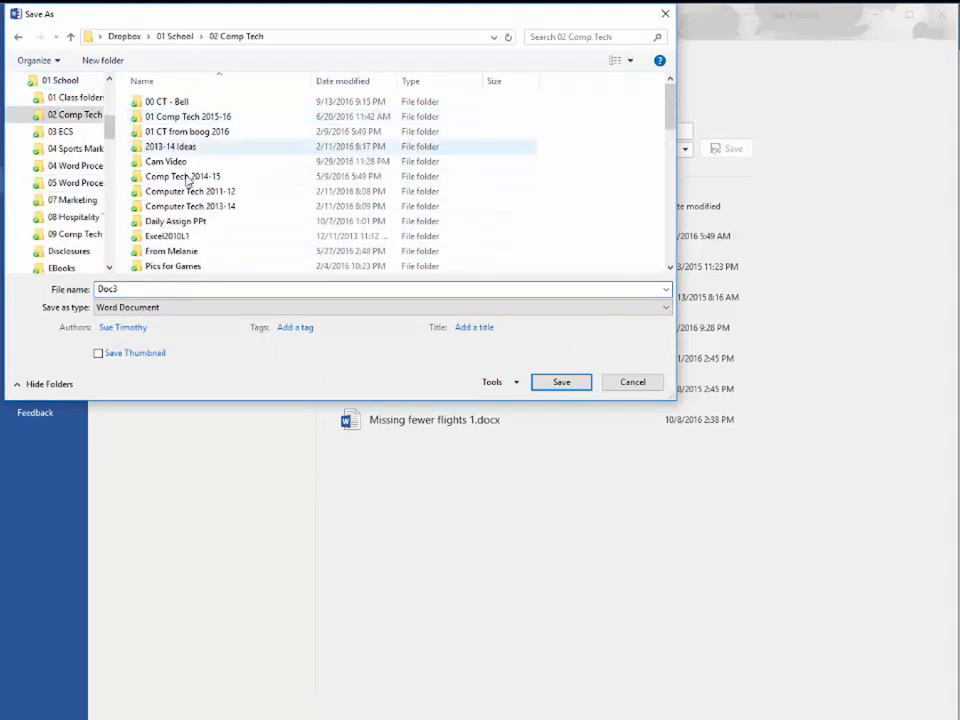
{"action": "scroll", "coordinate": [199, 263], "scroll_direction": "down", "scroll_amount": 3}
{"action": "scroll", "coordinate": [199, 262], "scroll_direction": "up", "scroll_amount": 3}
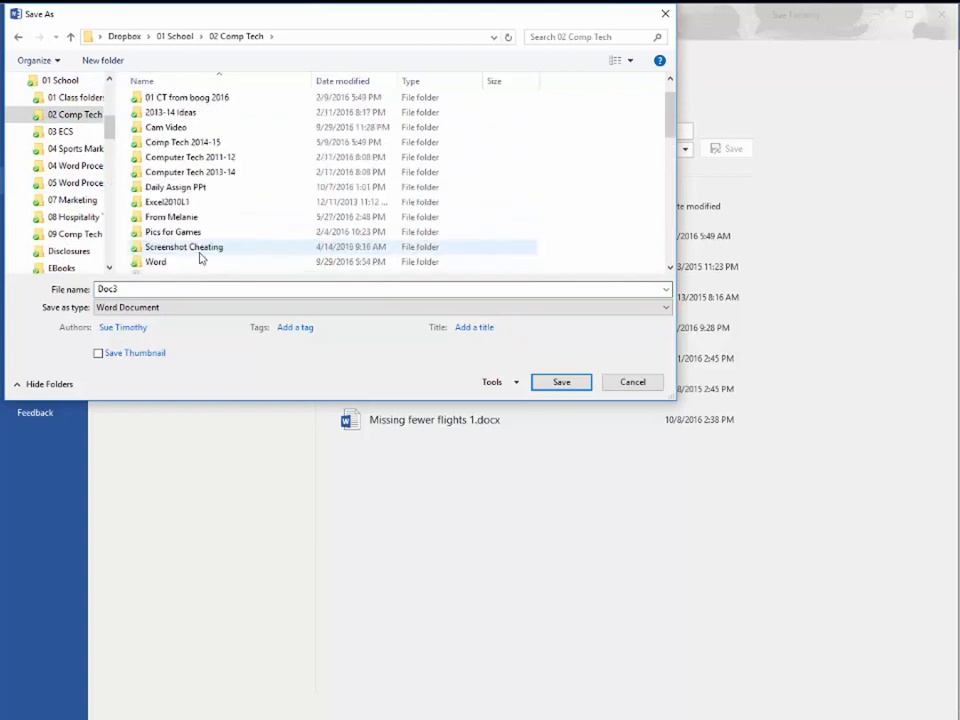
{"action": "scroll", "coordinate": [200, 262], "scroll_direction": "down", "scroll_amount": 1}
{"action": "double_click", "coordinate": [182, 266]}
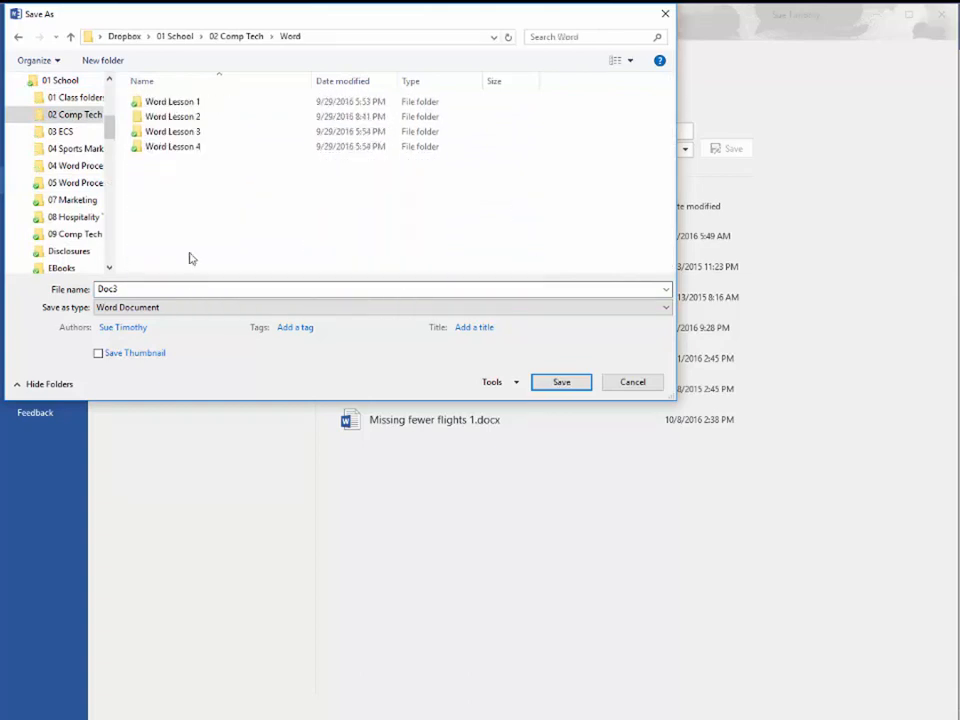
{"action": "double_click", "coordinate": [200, 133]}
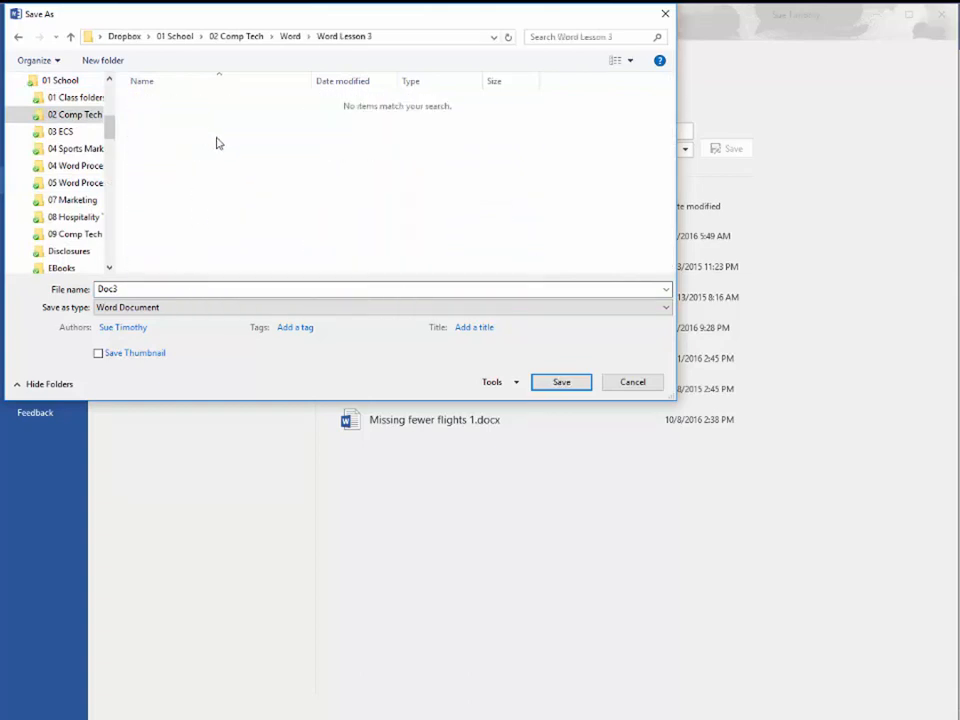
Name the file "ClassHour.PracticeTable1.Last.First" and save it as a Word document in the Word Lesson 3 folder
{"action": "double_click", "coordinate": [148, 288]}
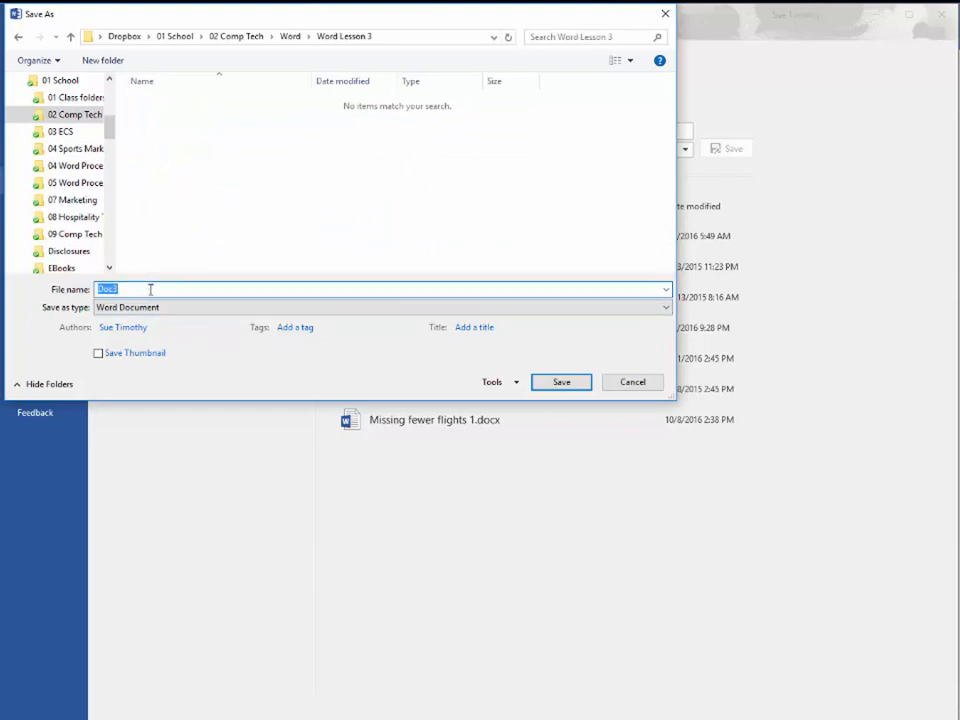
{"action": "type", "text": "ClassHour."}
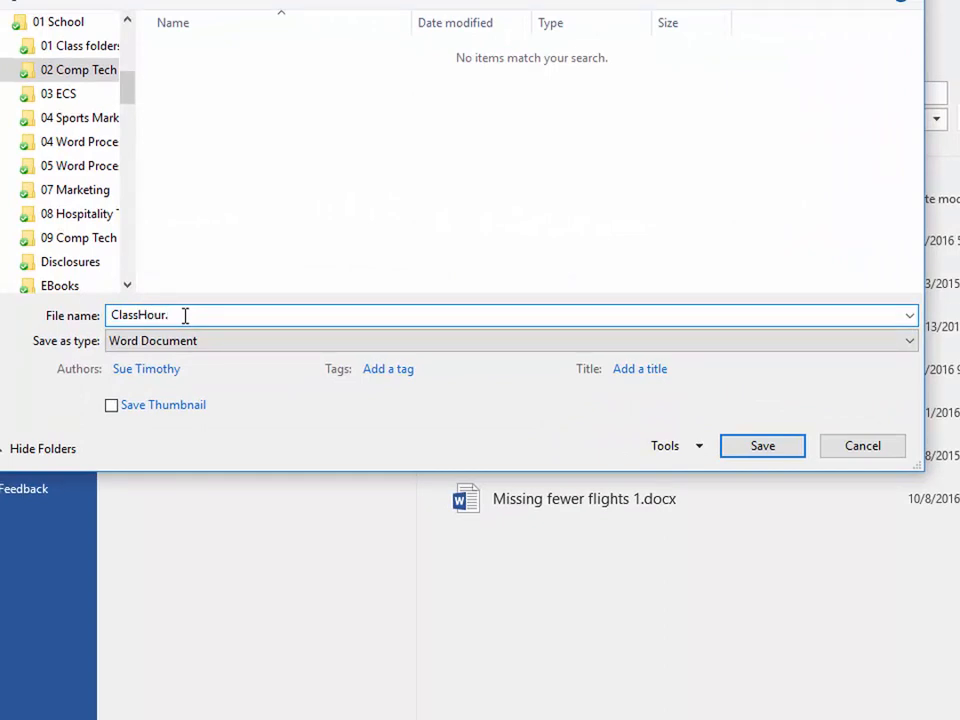
{"action": "type", "text": "Practice Table1"}
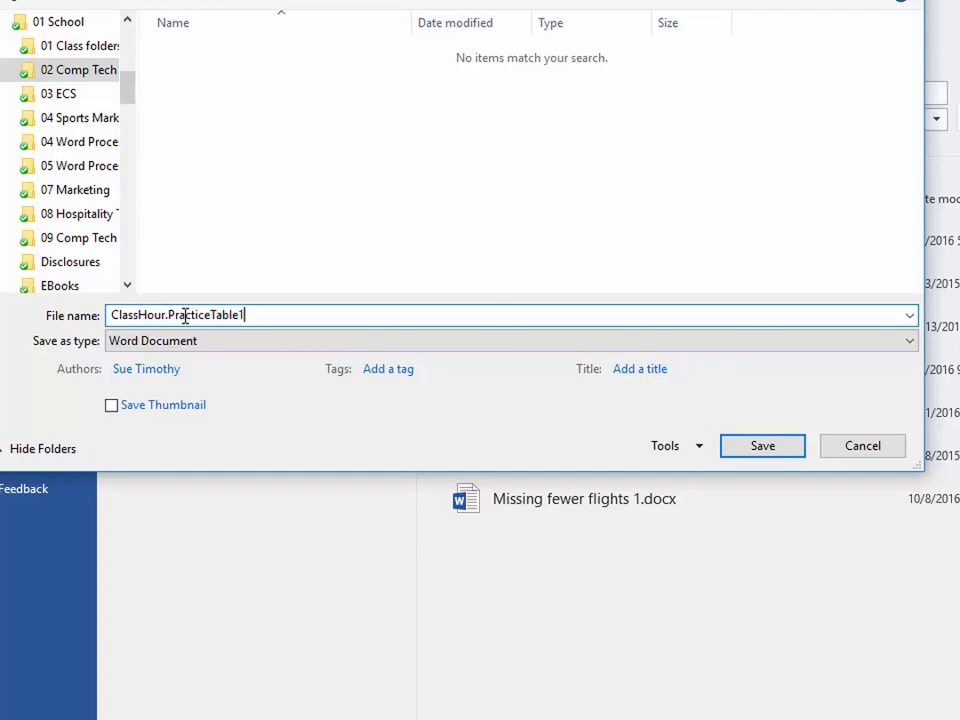
{"action": "type", "text": ".Last.First"}
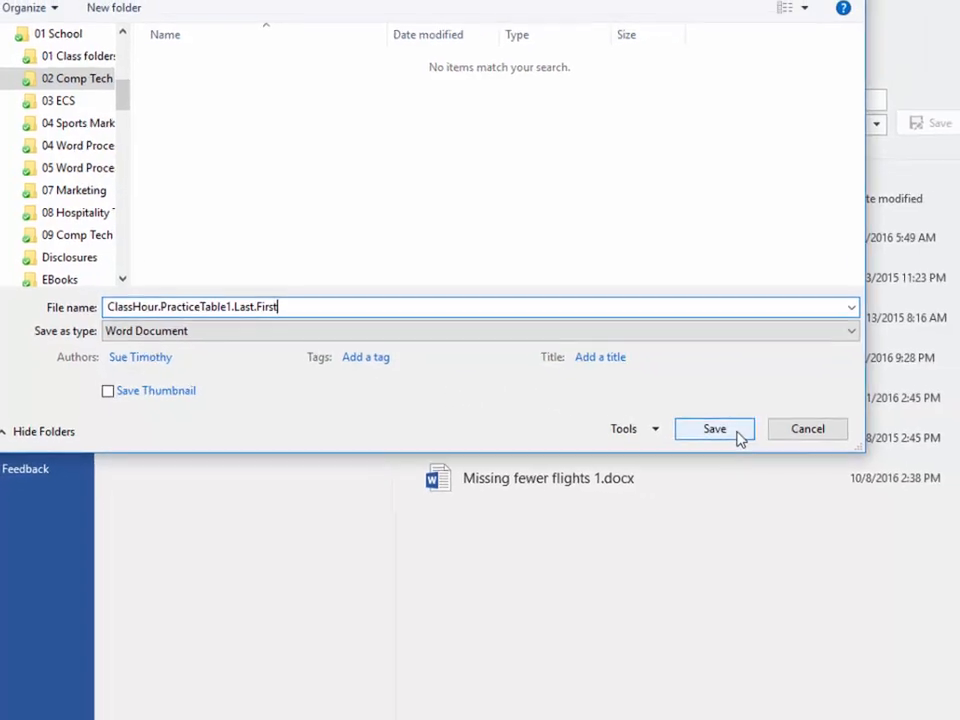
{"action": "left_click", "coordinate": [737, 434]}
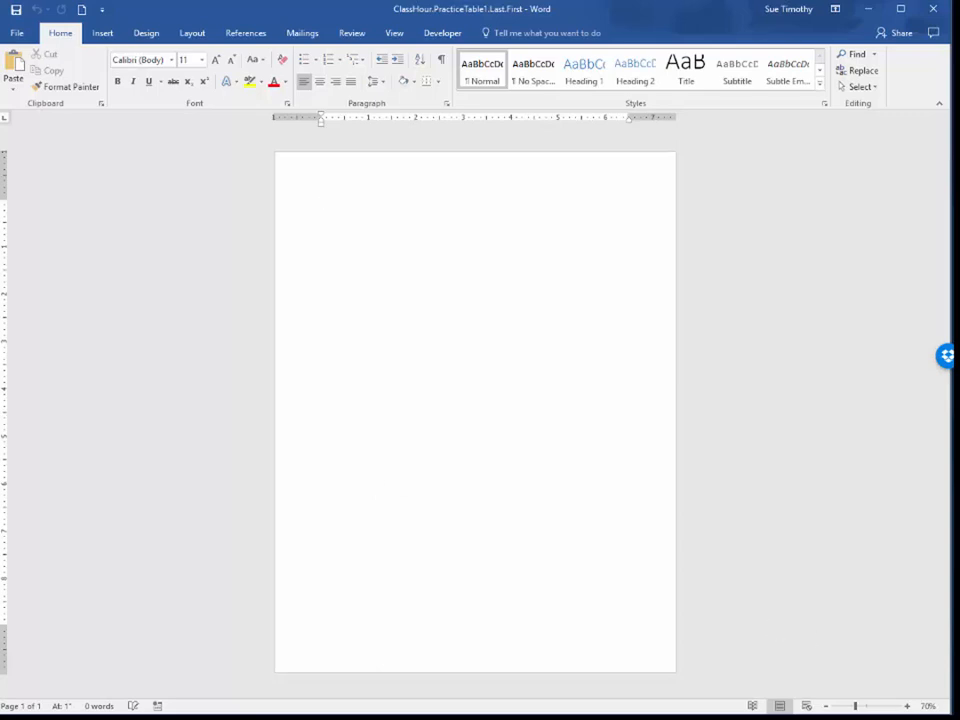
Insert a table with 3 columns and 6 rows, set to AutoFit to contents, at the start of the document
{"action": "left_click", "coordinate": [907, 706]}
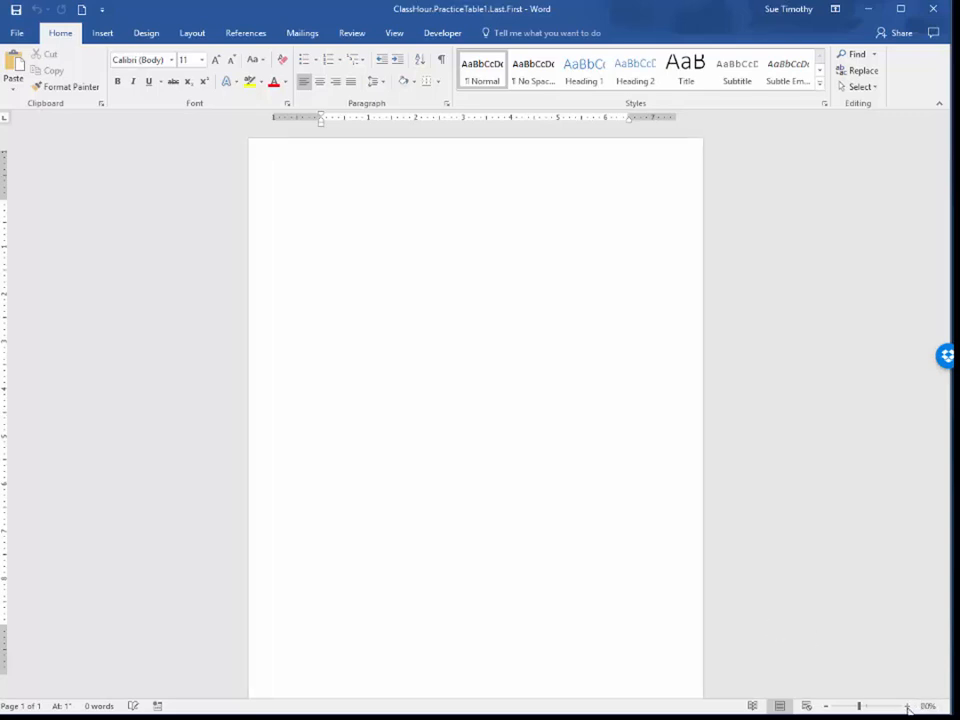
{"action": "left_click", "coordinate": [907, 706]}
{"action": "left_click", "coordinate": [907, 706]}
{"action": "left_click", "coordinate": [907, 706]}
{"action": "left_click", "coordinate": [907, 706]}
{"action": "left_click", "coordinate": [907, 706]}
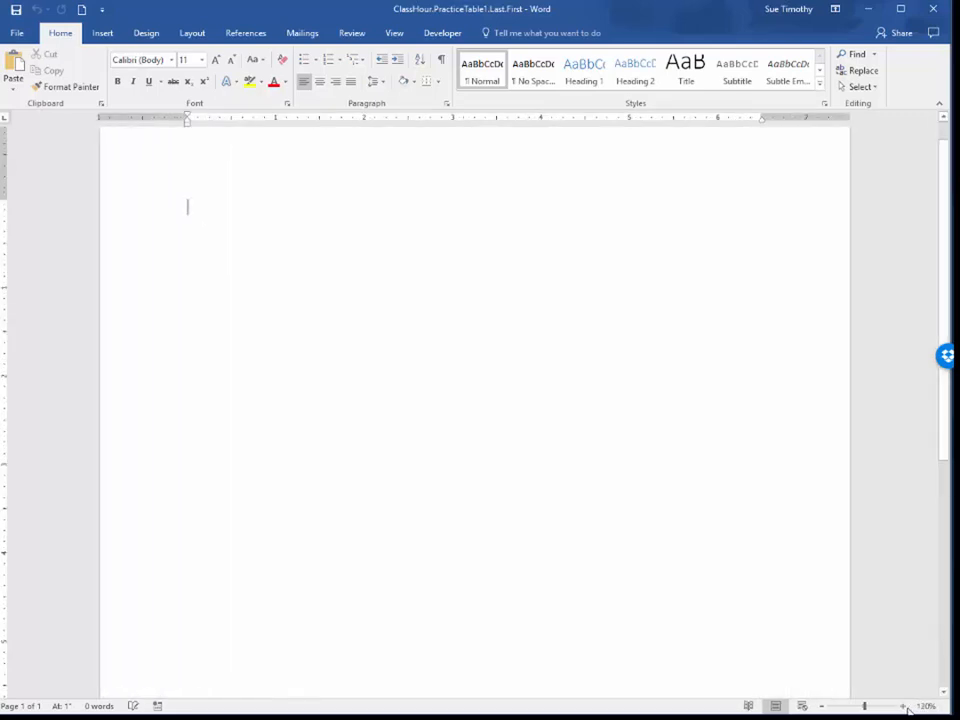
{"action": "left_click", "coordinate": [907, 706]}
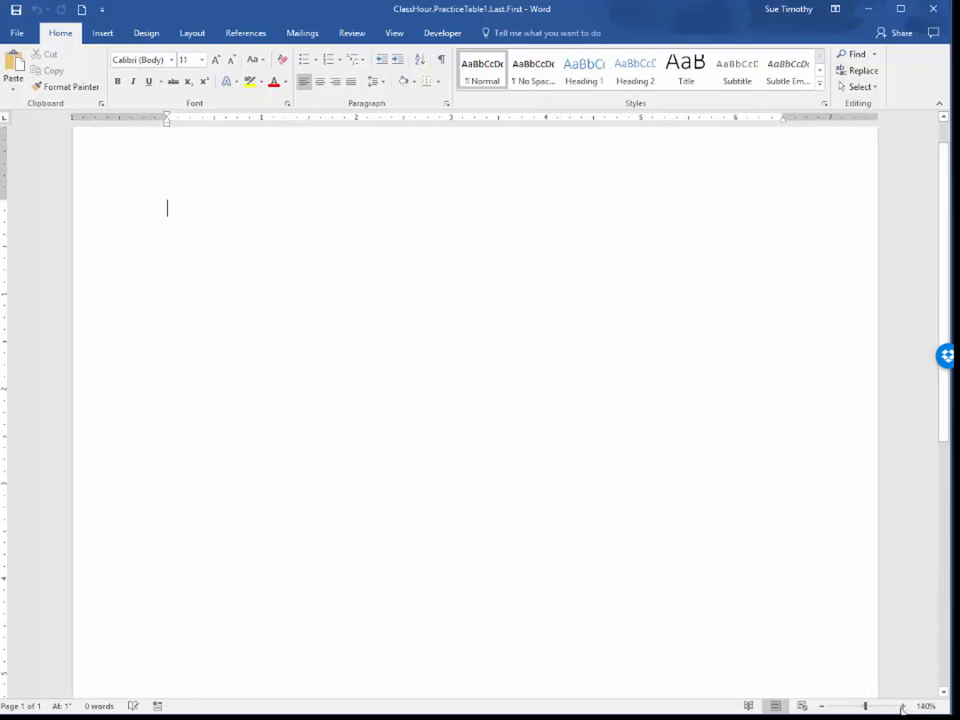
{"action": "left_click", "coordinate": [101, 37]}
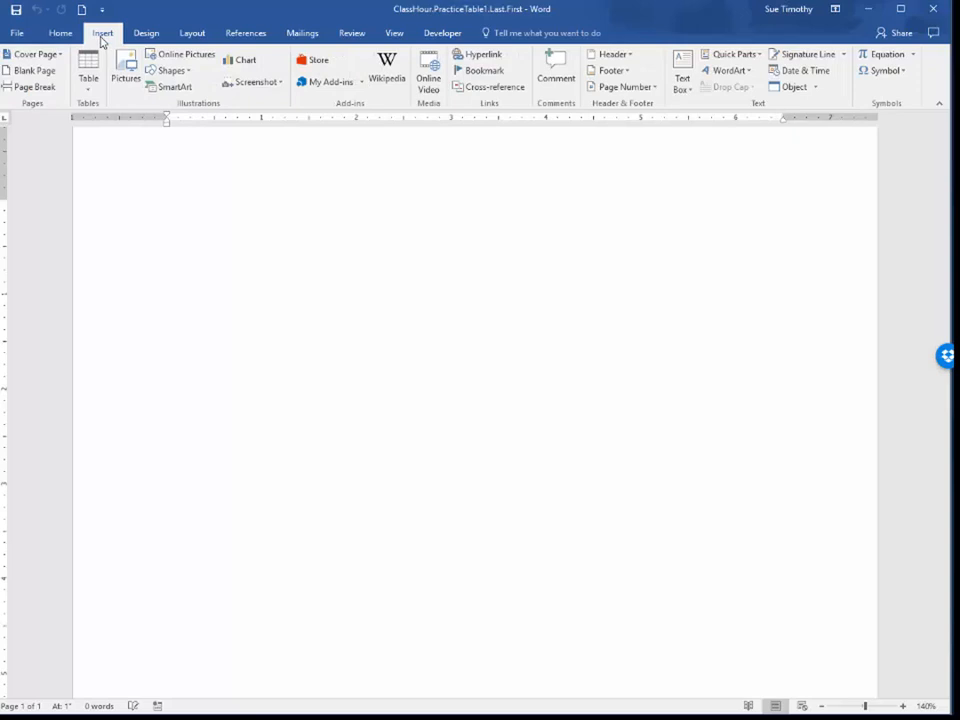
{"action": "left_click", "coordinate": [88, 85]}
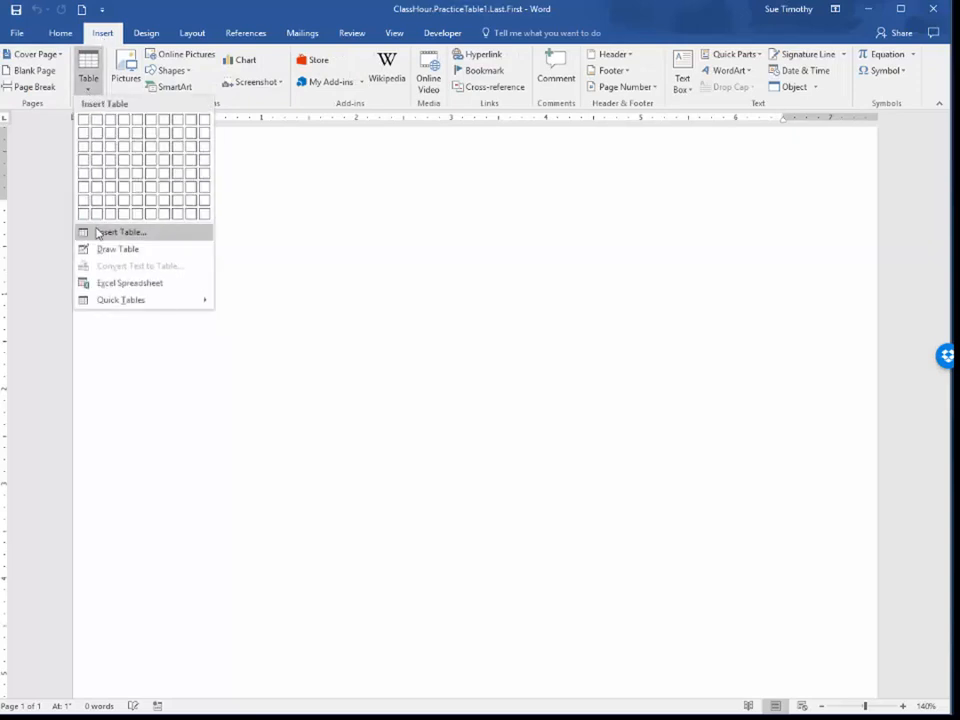
{"action": "left_click", "coordinate": [112, 234]}
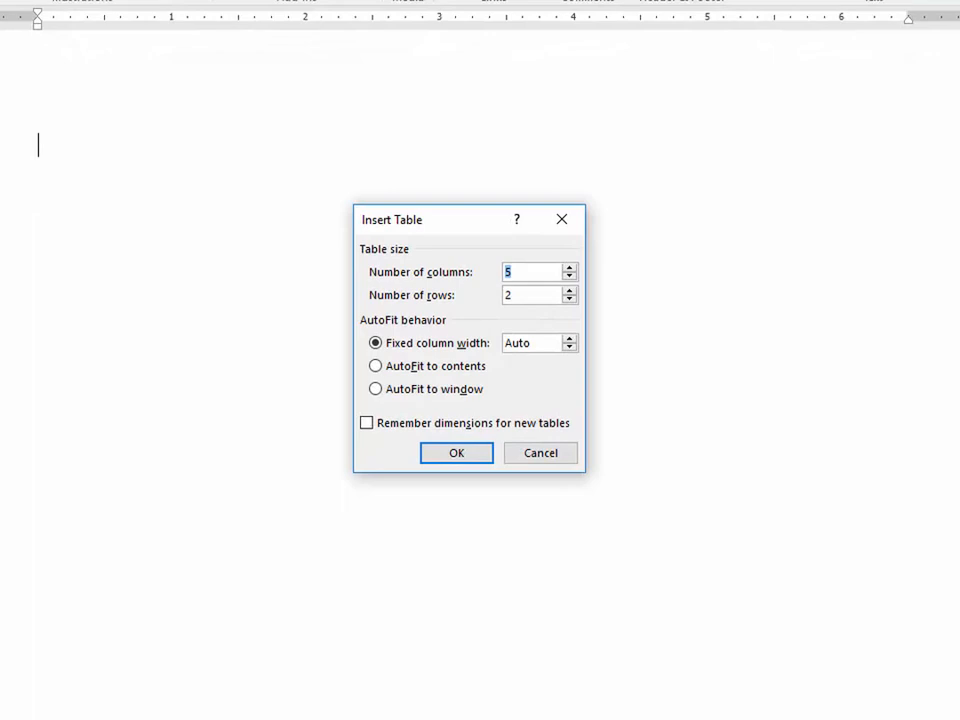
{"action": "left_click", "coordinate": [568, 277]}
{"action": "left_click", "coordinate": [568, 290]}
{"action": "left_click", "coordinate": [377, 367]}
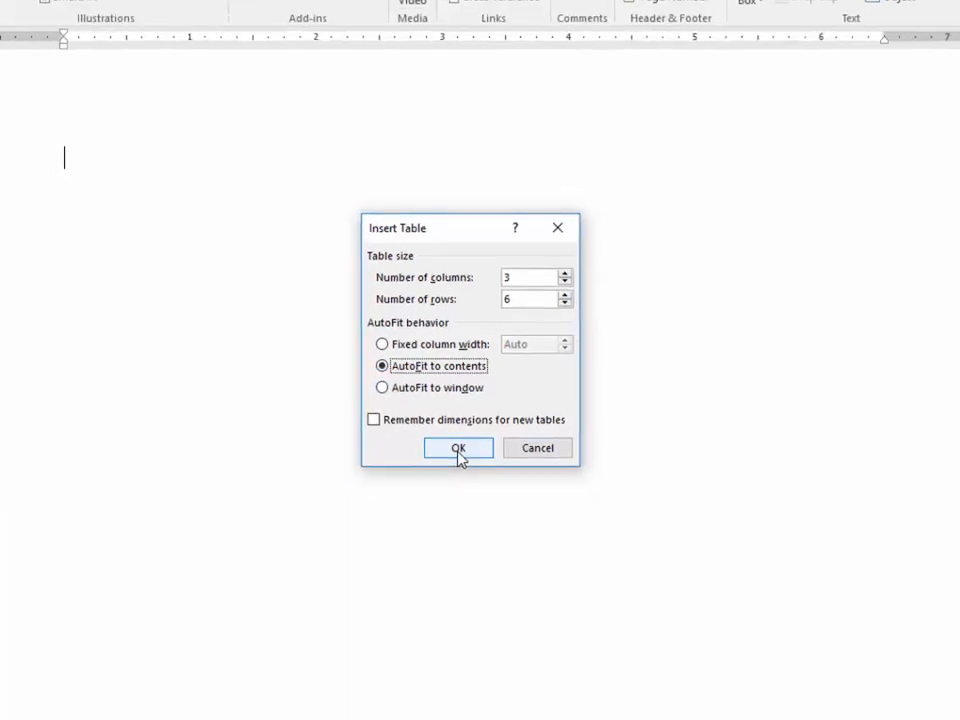
{"action": "left_click", "coordinate": [457, 449]}
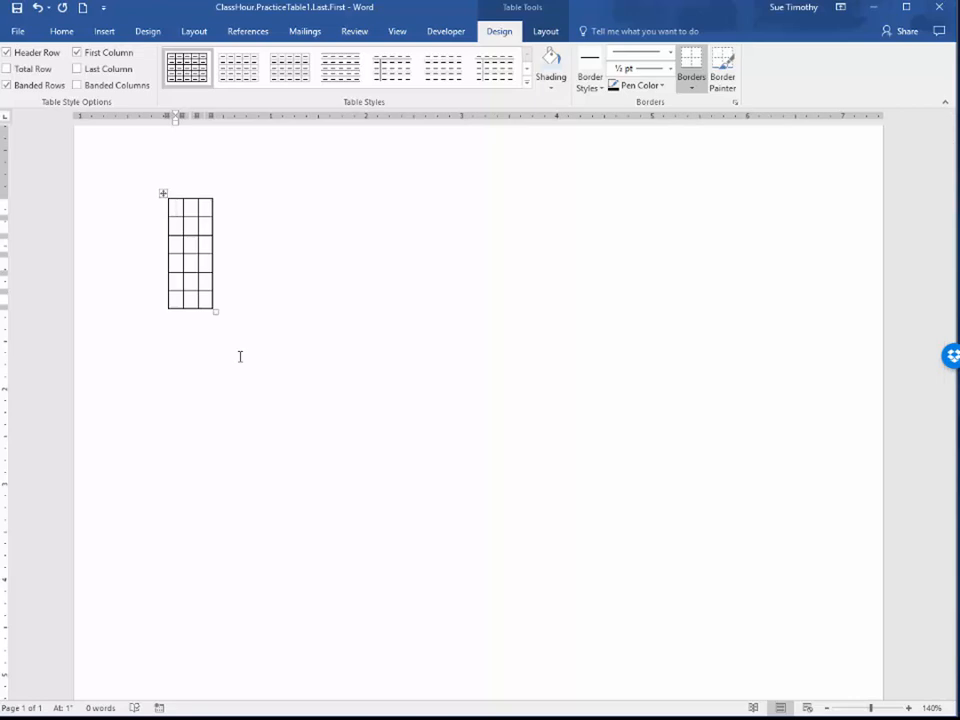
Enter the title "BUSINESS CLASSES OFFERED" in the first cell of the table
{"action": "type", "text": "B"}
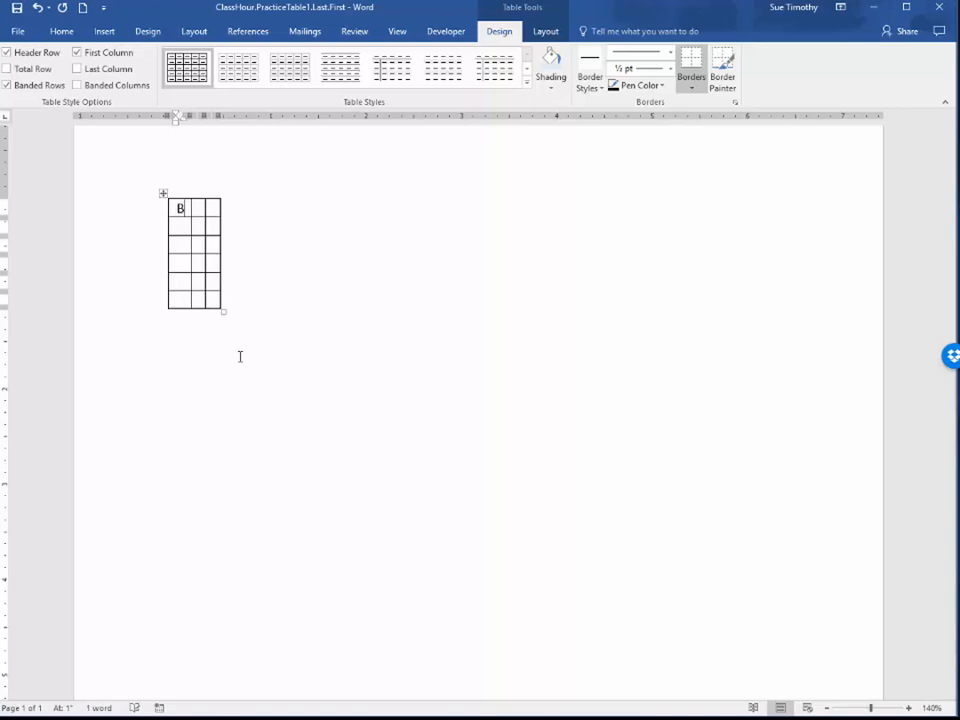
{"action": "type", "text": "UDS"}
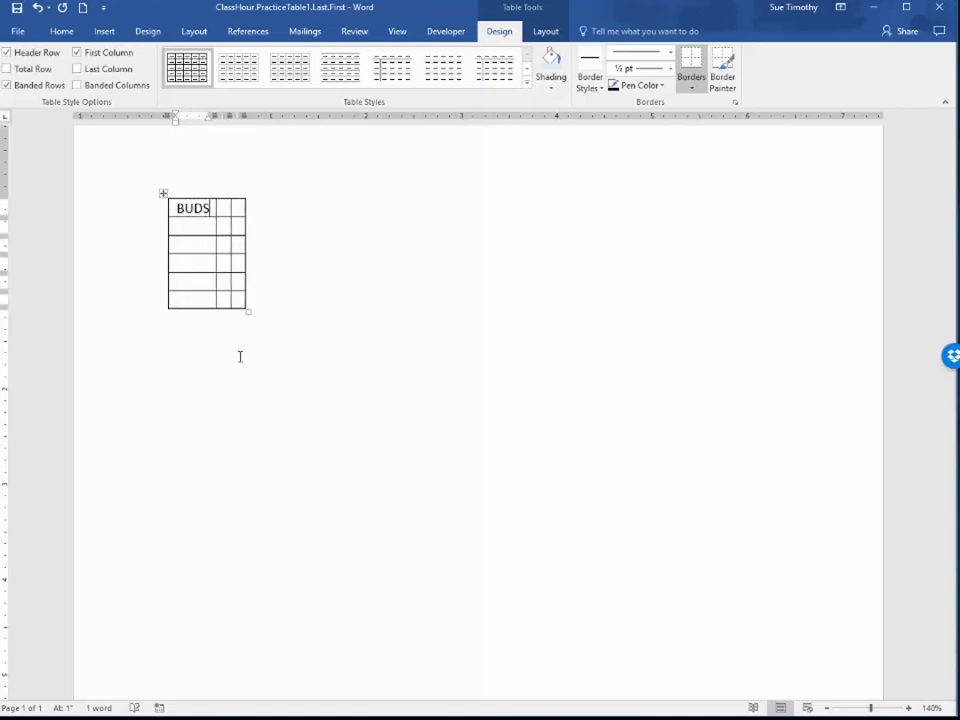
{"action": "key", "text": "BackSpace"}
{"action": "key", "text": "BackSpace"}
{"action": "type", "text": "SIN"}
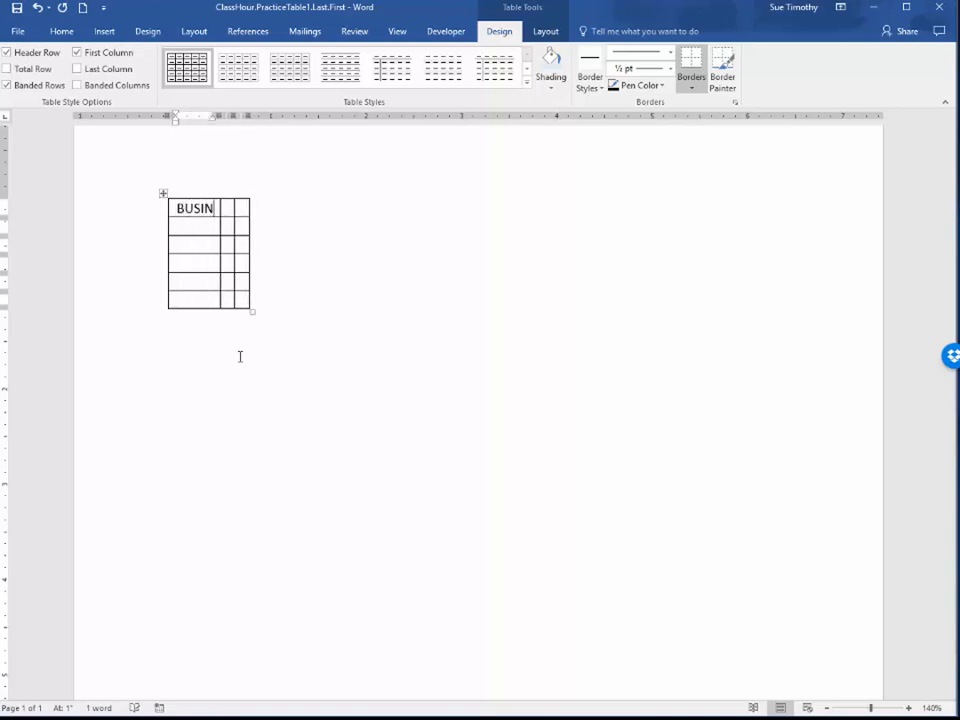
{"action": "type", "text": "ESS CL"}
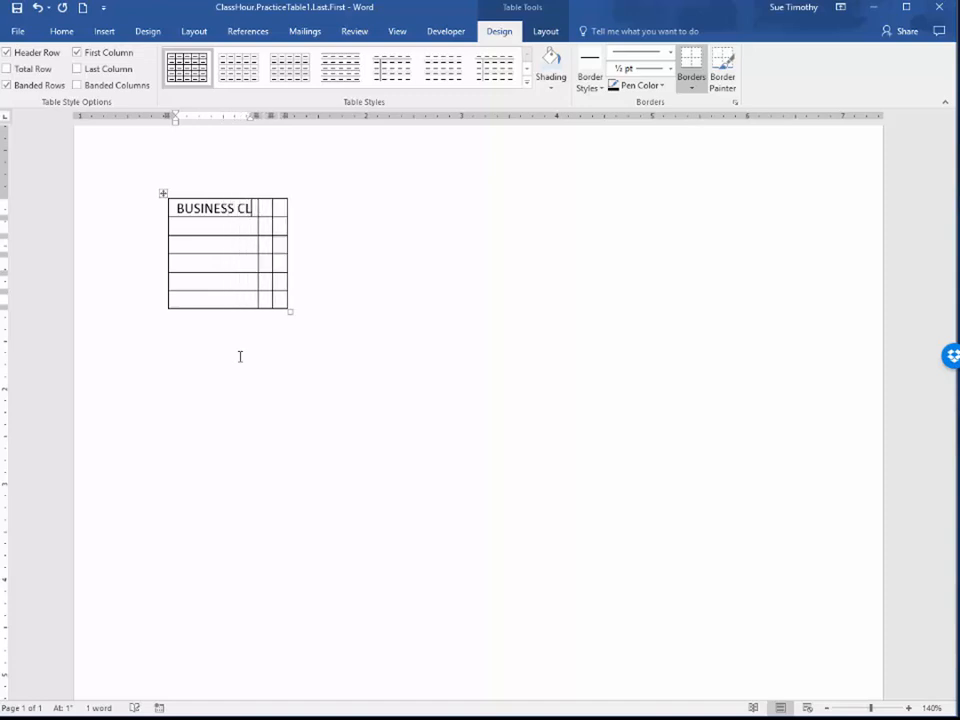
{"action": "type", "text": "AS"}
{"action": "type", "text": "S"}
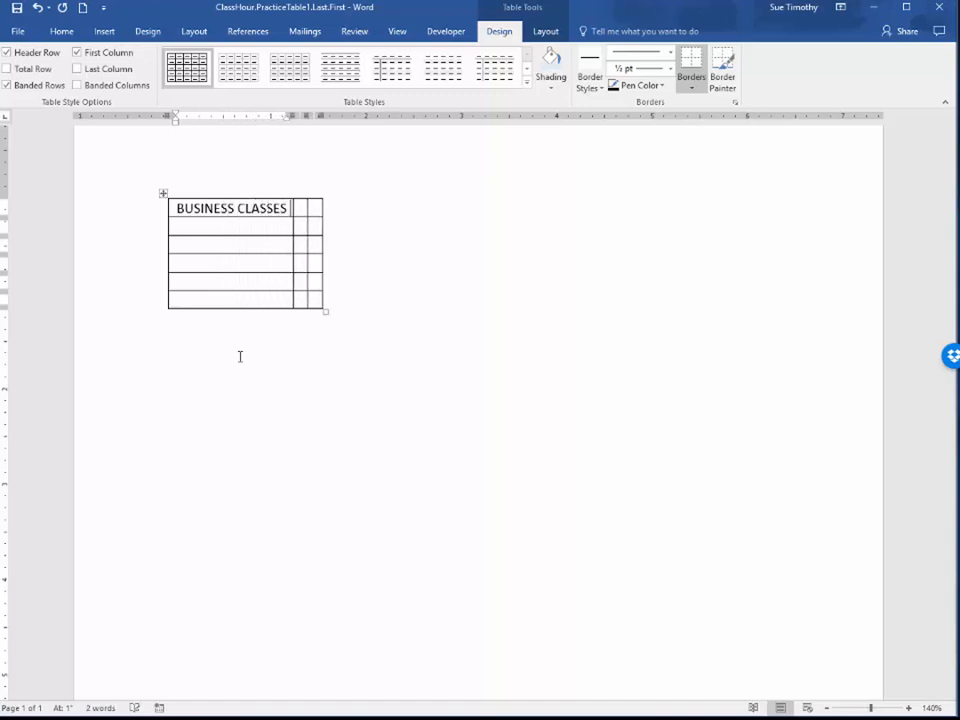
{"action": "type", "text": " OFFERED"}
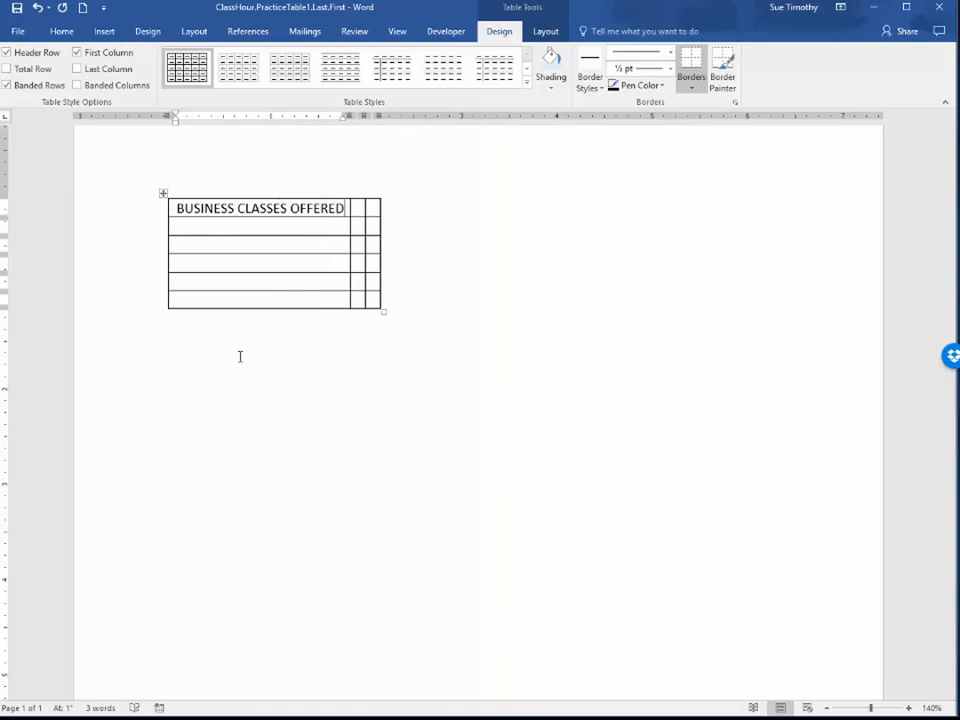
Add "Union High School" on a second line within the table's first cell
{"action": "key", "text": "Return"}
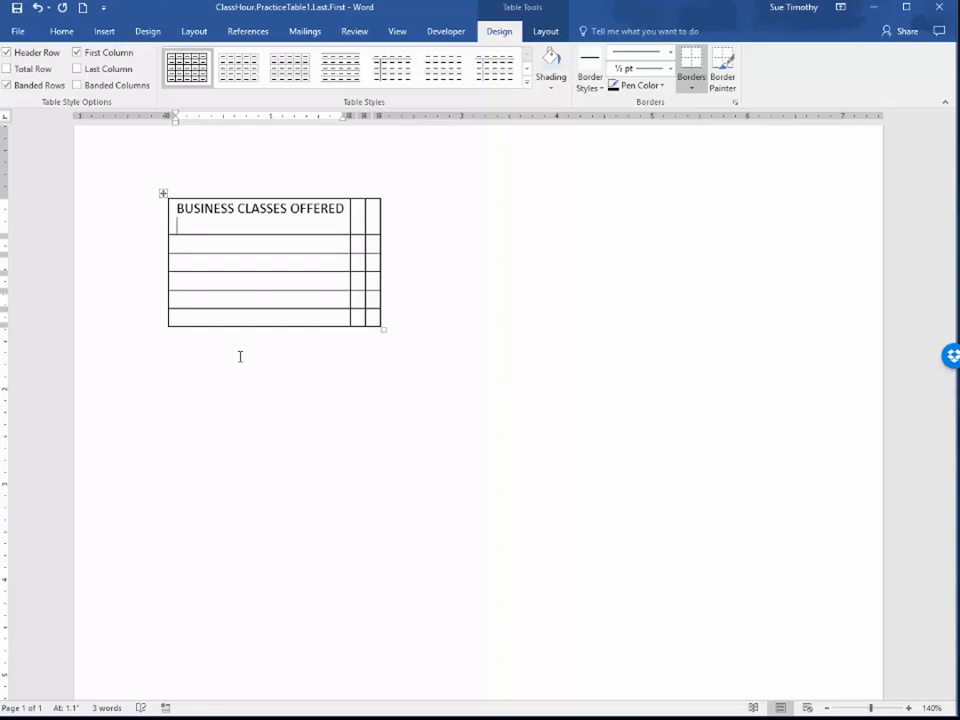
{"action": "type", "text": "U"}
{"action": "key", "text": "BackSpace"}
{"action": "type", "text": "Unin"}
{"action": "key", "text": "BackSpace"}
{"action": "type", "text": "on High School"}
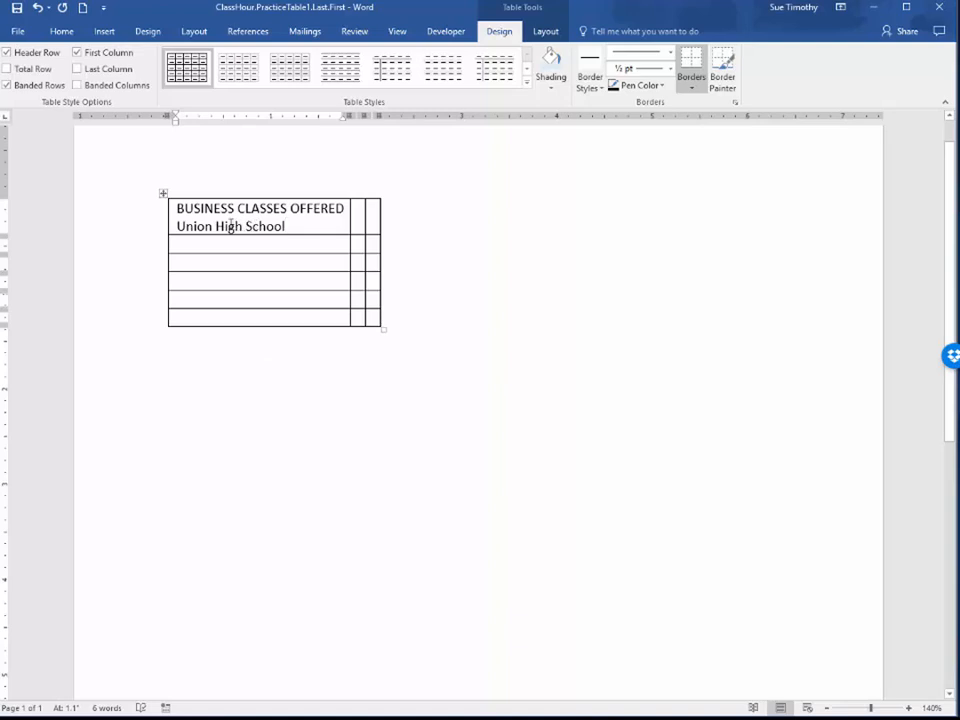
Merge the three cells of the table's first row into one title cell
{"action": "left_click_drag", "start_coordinate": [231, 224], "coordinate": [373, 214]}
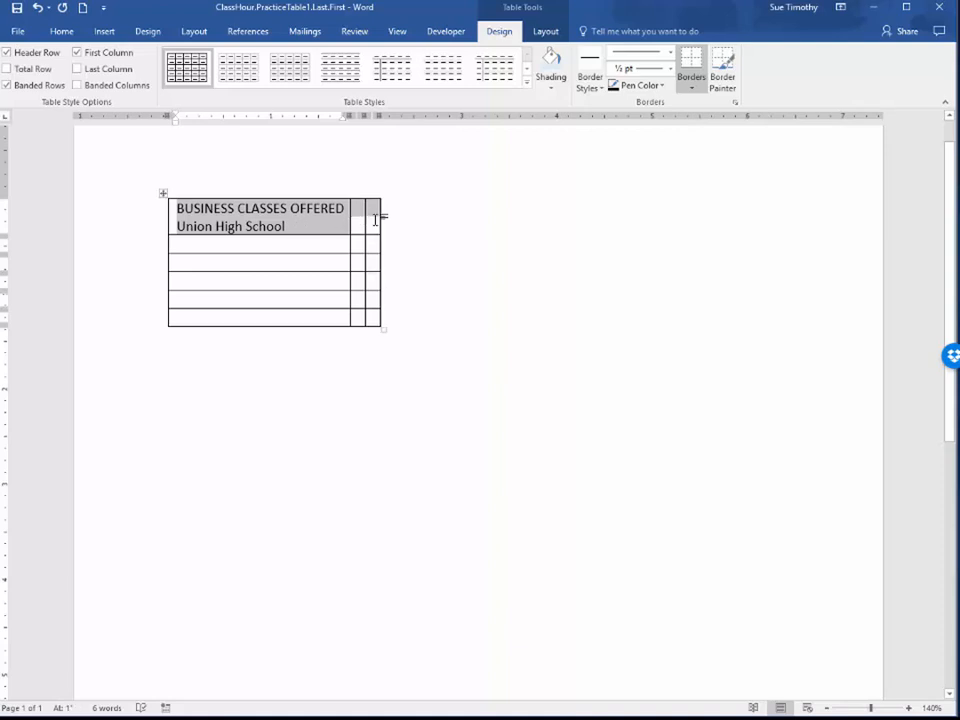
{"action": "left_click", "coordinate": [546, 33]}
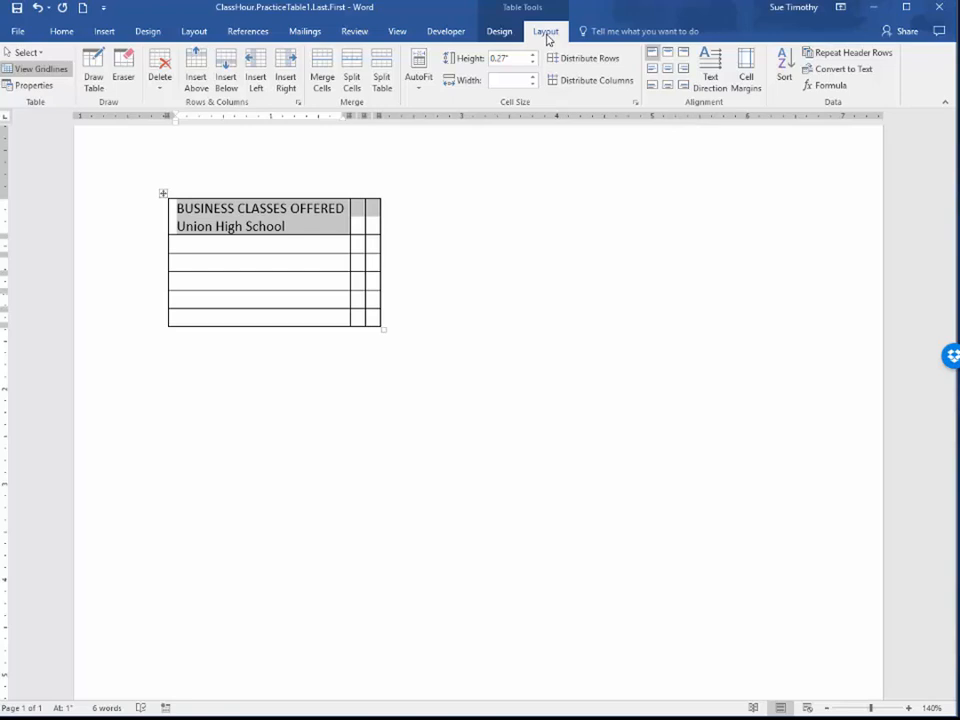
{"action": "left_click", "coordinate": [320, 66]}
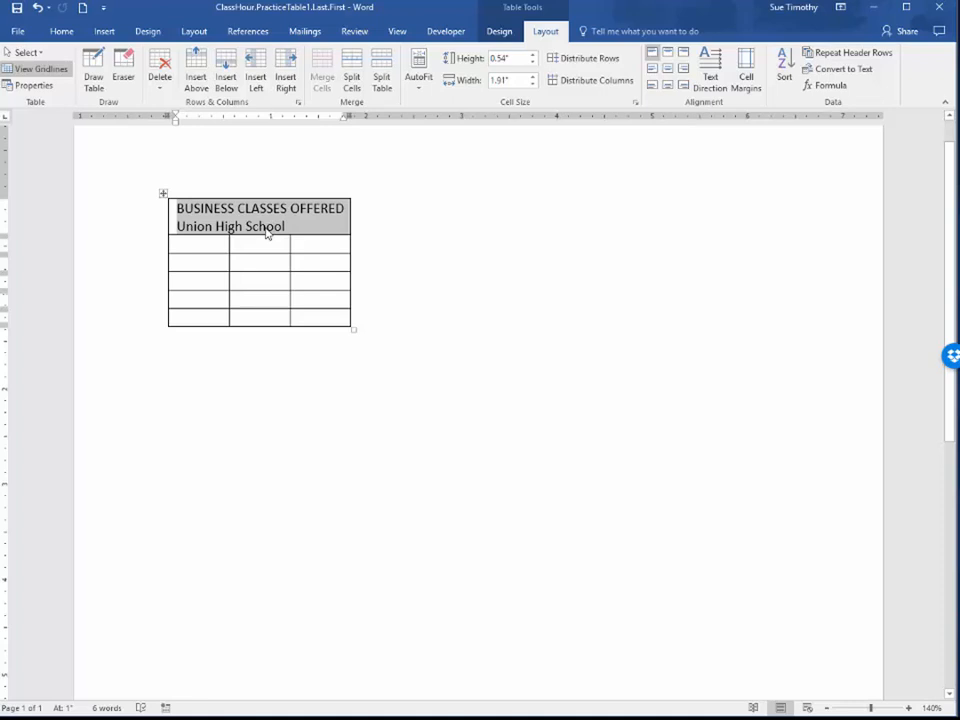
Format both lines of the merged title cell in bold Comic Sans MS and centre them
{"action": "left_click", "coordinate": [61, 32]}
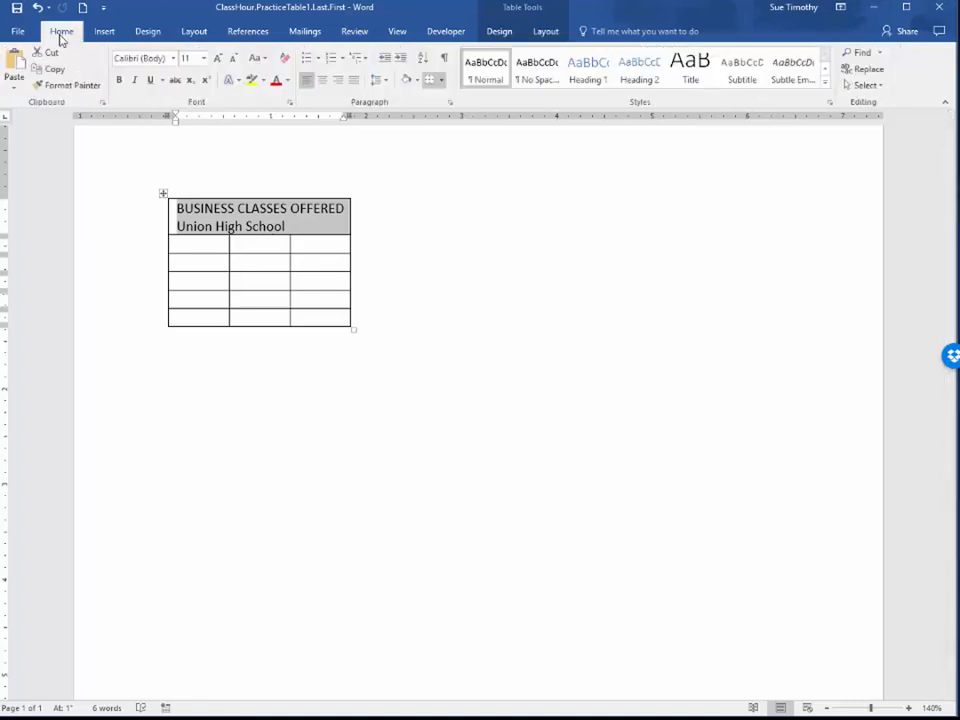
{"action": "left_click", "coordinate": [173, 59]}
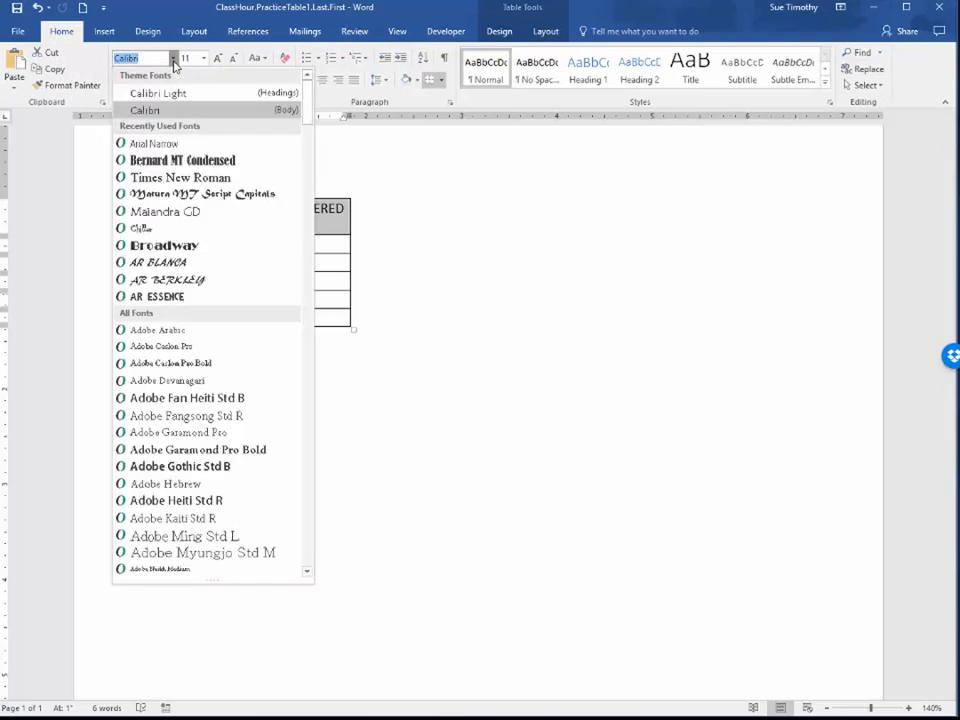
{"action": "scroll", "coordinate": [186, 454], "scroll_direction": "down", "scroll_amount": 9}
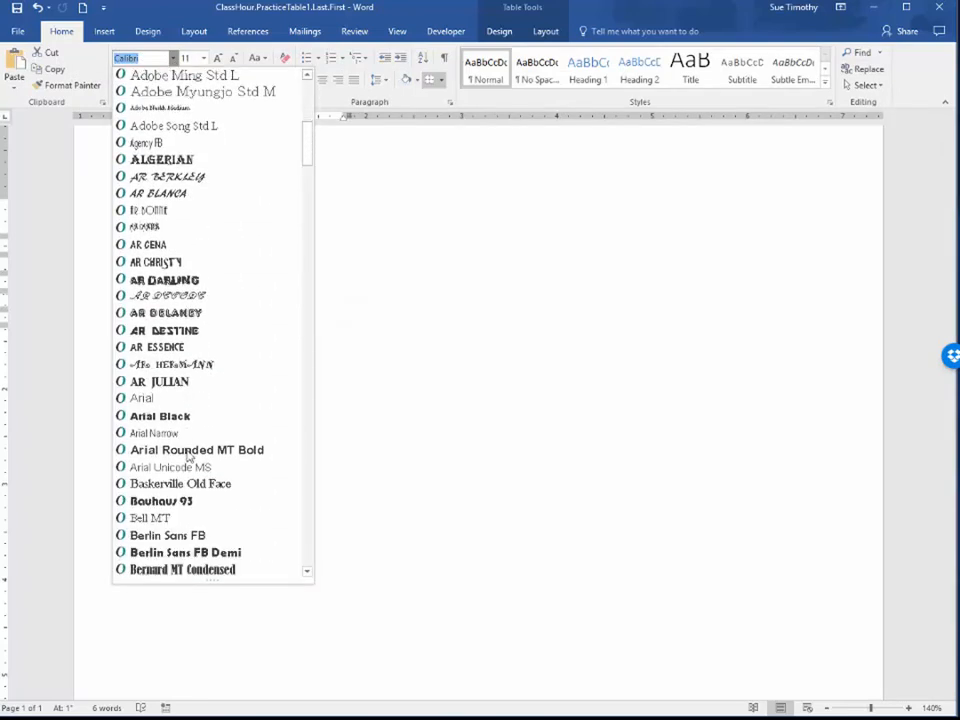
{"action": "scroll", "coordinate": [187, 456], "scroll_direction": "down", "scroll_amount": 11}
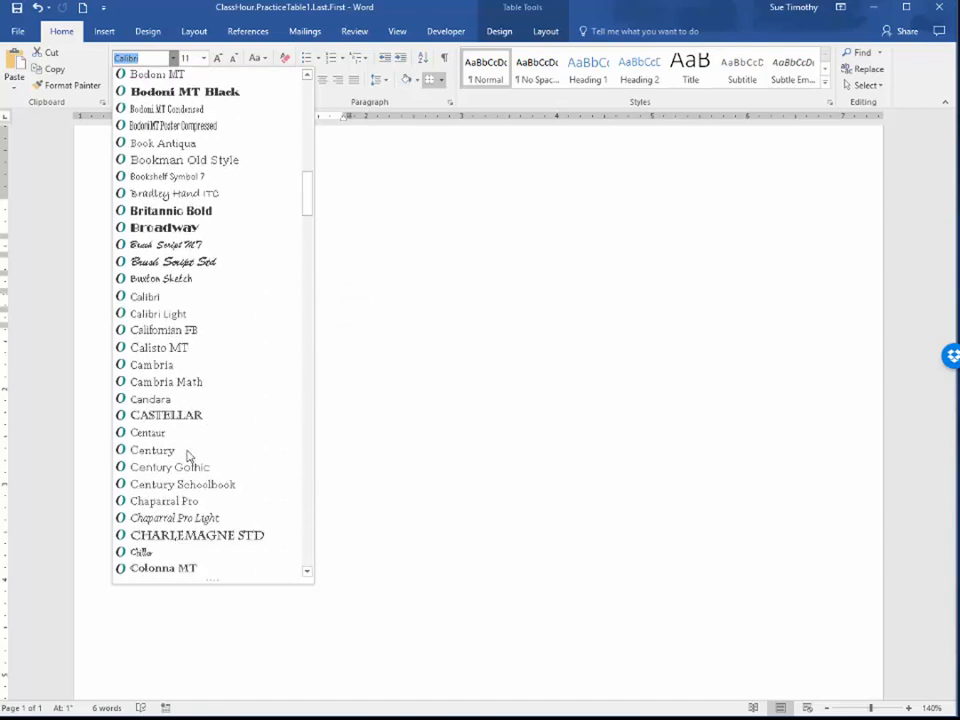
{"action": "scroll", "coordinate": [187, 455], "scroll_direction": "down", "scroll_amount": 3}
{"action": "left_click", "coordinate": [185, 440]}
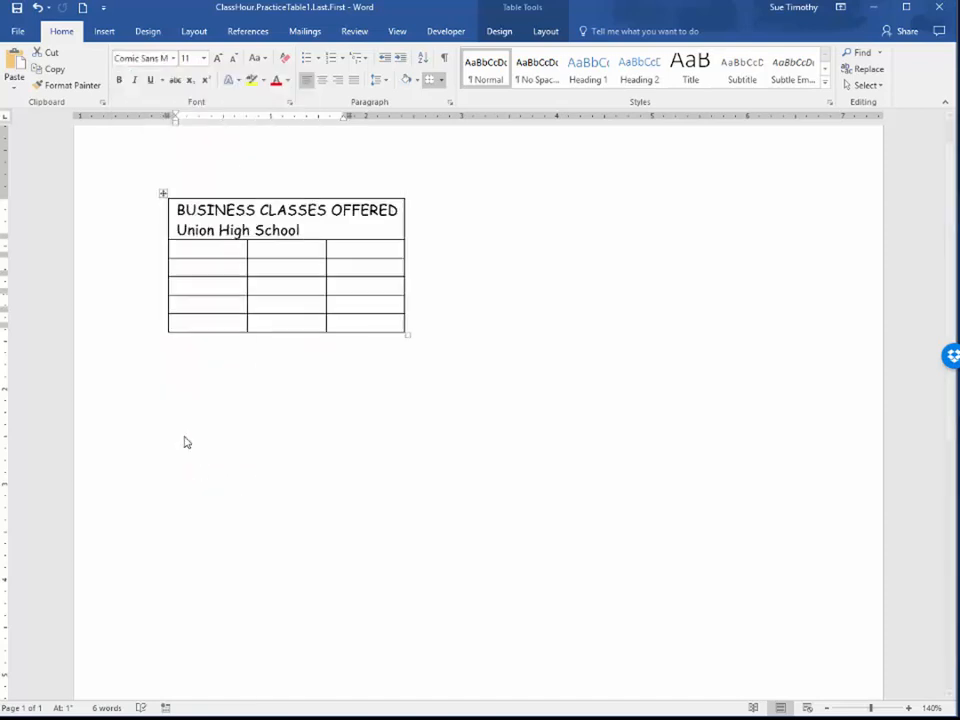
{"action": "left_click", "coordinate": [119, 80]}
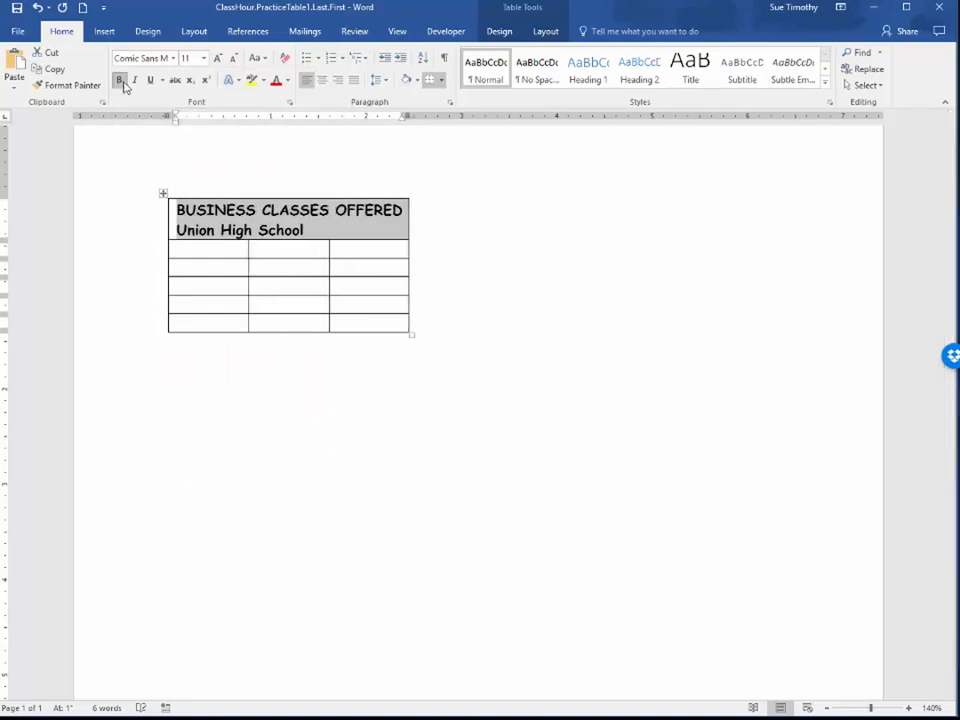
{"action": "left_click", "coordinate": [321, 80]}
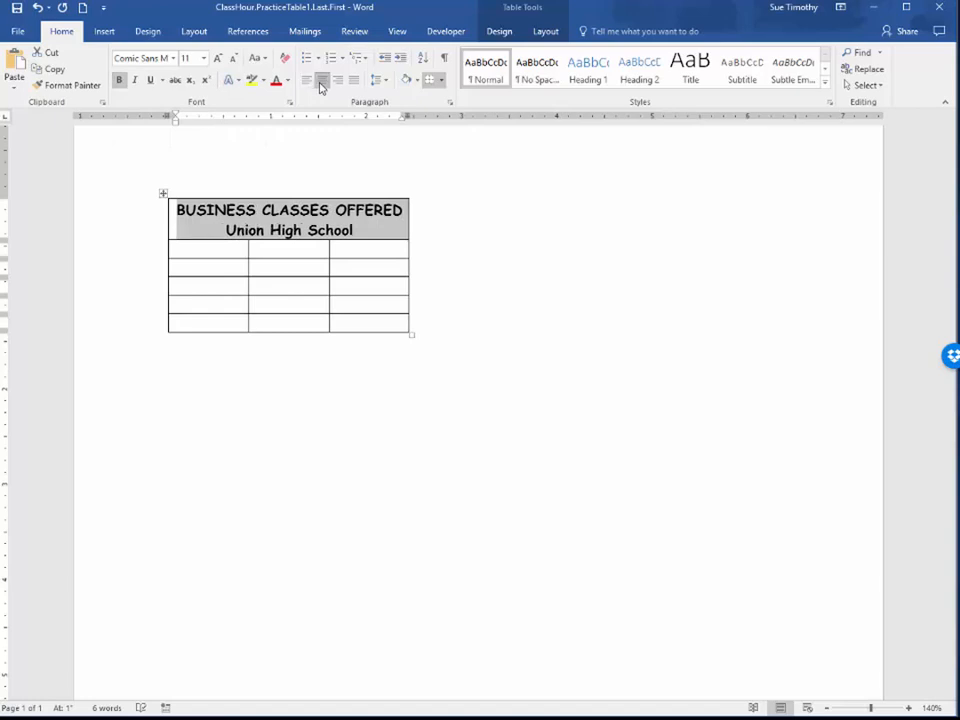
Enter the column headings "Class Name", "Instructor" and "Open To" in the second row, splitting the two-word headings over two lines
{"action": "left_click", "coordinate": [200, 250]}
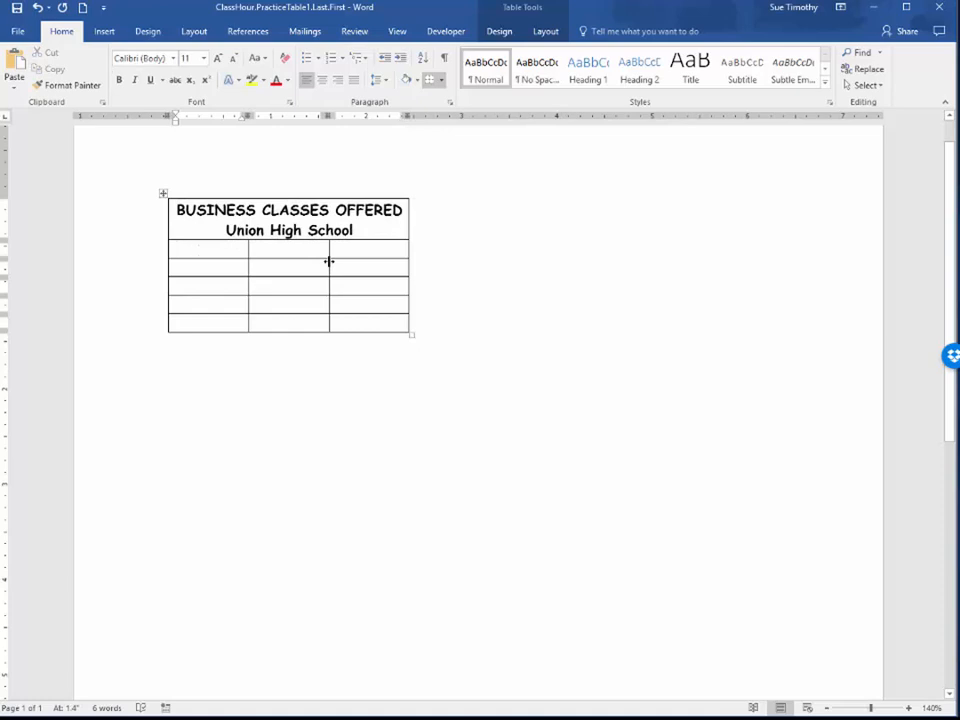
{"action": "type", "text": "Class"}
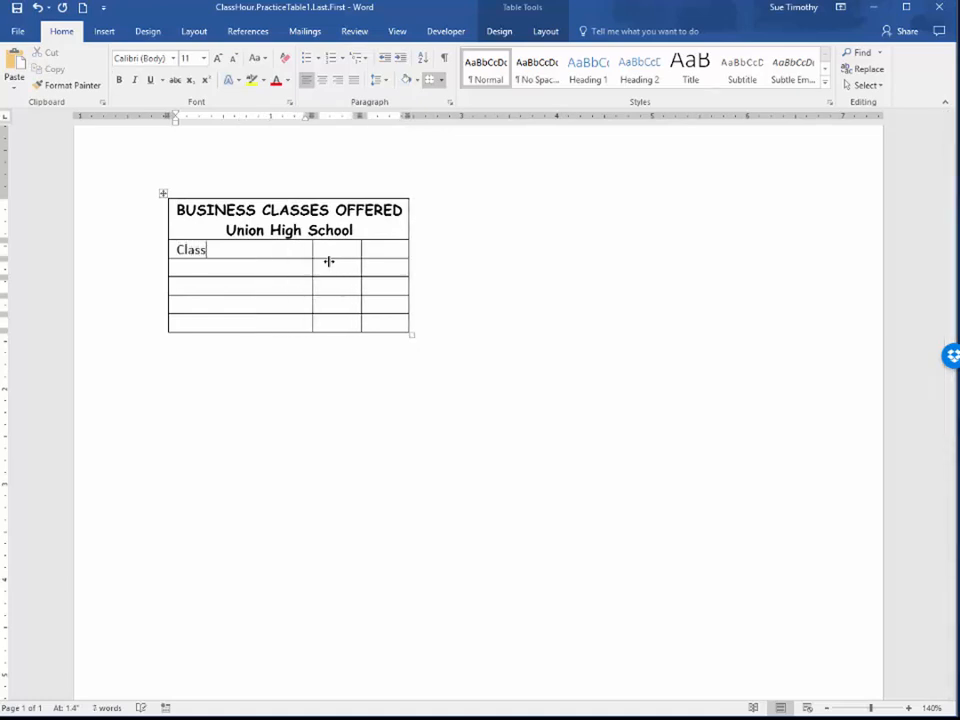
{"action": "key", "text": "Return"}
{"action": "type", "text": "Name"}
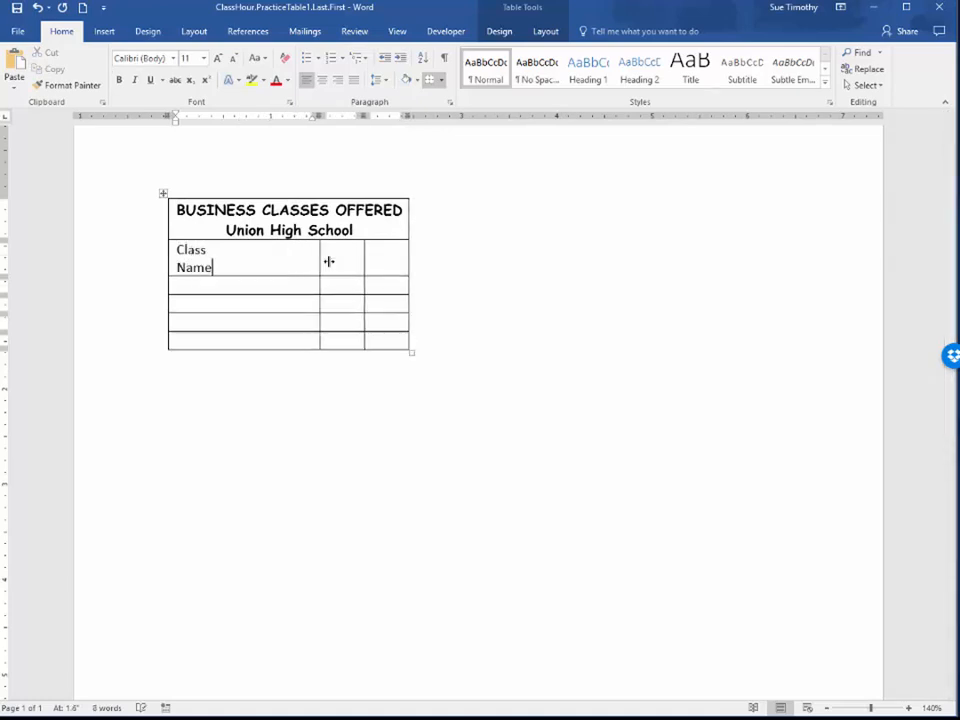
{"action": "key", "text": "Tab"}
{"action": "type", "text": "Instructo"}
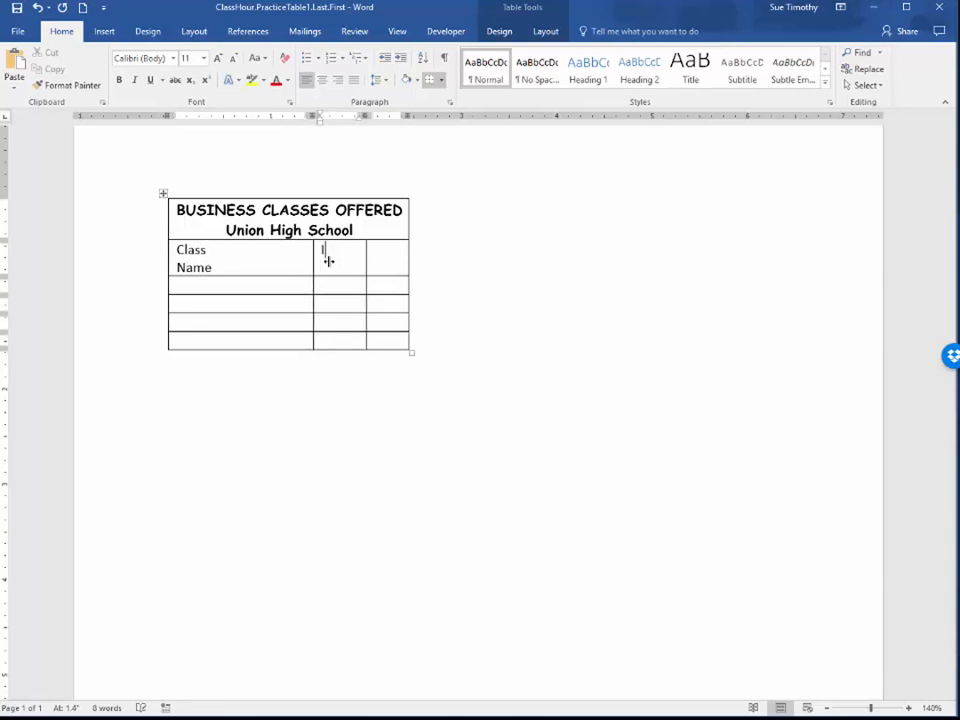
{"action": "type", "text": "r"}
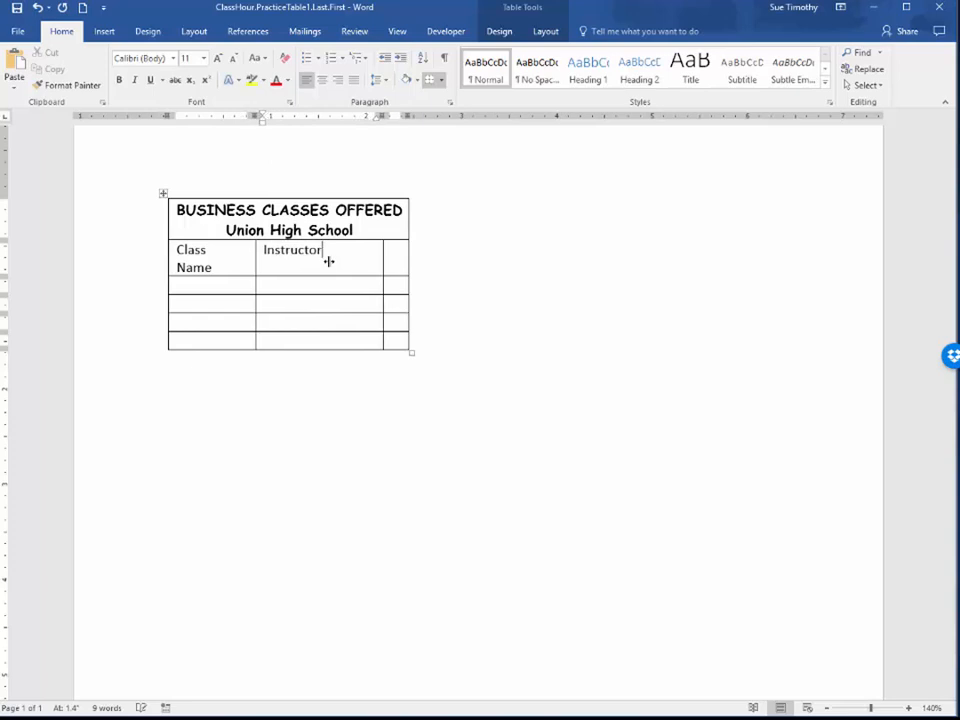
{"action": "key", "text": "Tab"}
{"action": "type", "text": "Open"}
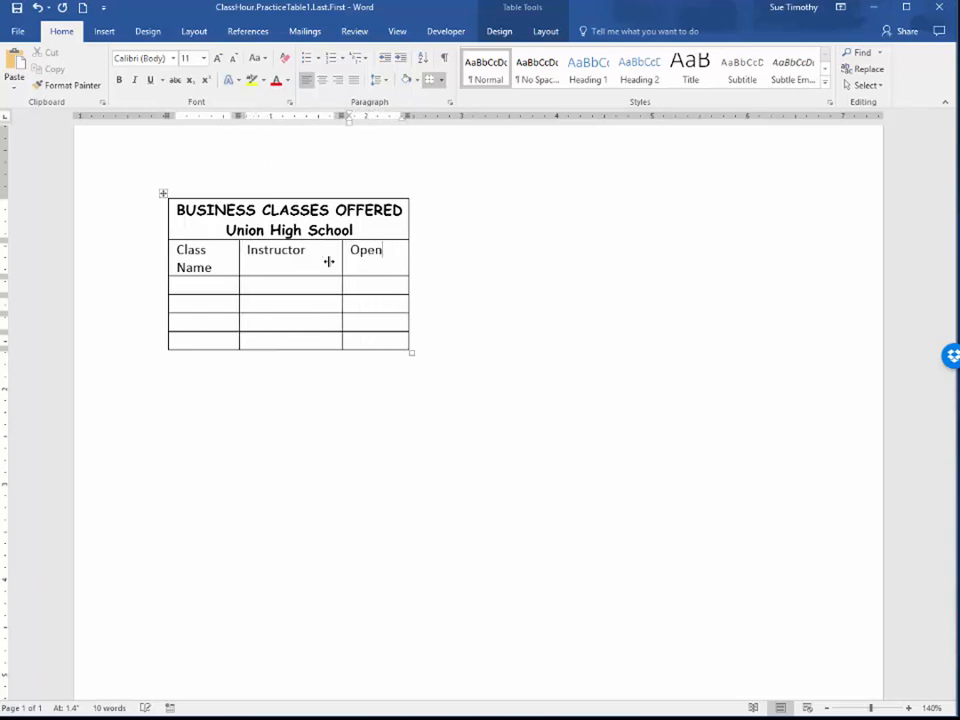
{"action": "key", "text": "Return"}
{"action": "type", "text": "To"}
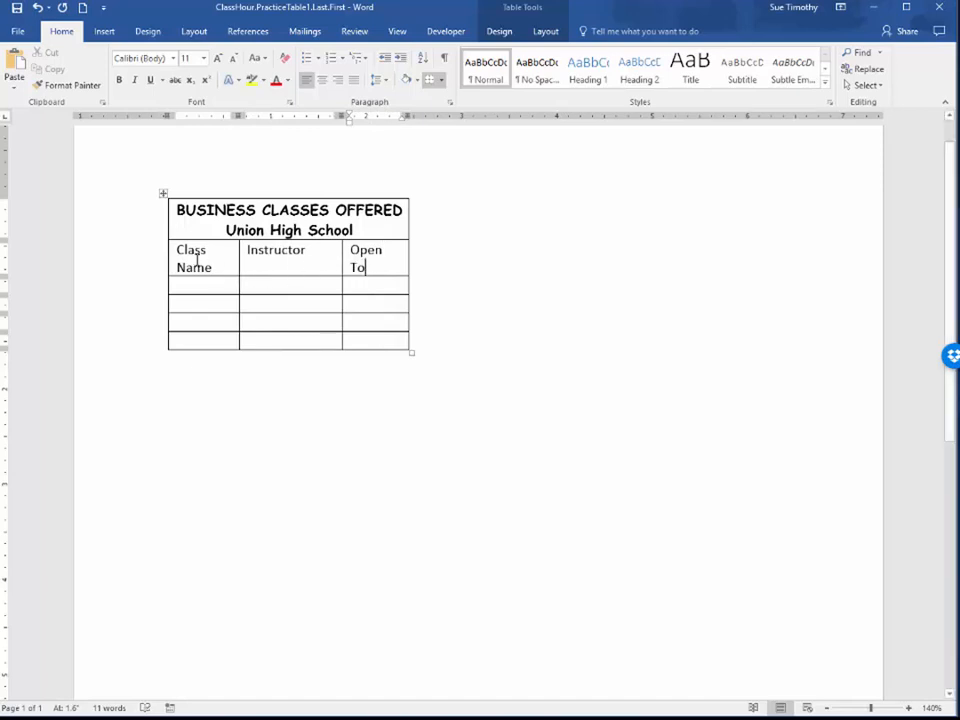
Increase the height of the column heading row to about 0.56" by moving its lower border down
{"action": "mouse_move", "coordinate": [176, 254]}
{"action": "left_mouse_down"}
{"action": "mouse_move", "coordinate": [375, 266]}
{"action": "mouse_move", "coordinate": [343, 275]}
{"action": "left_mouse_up"}
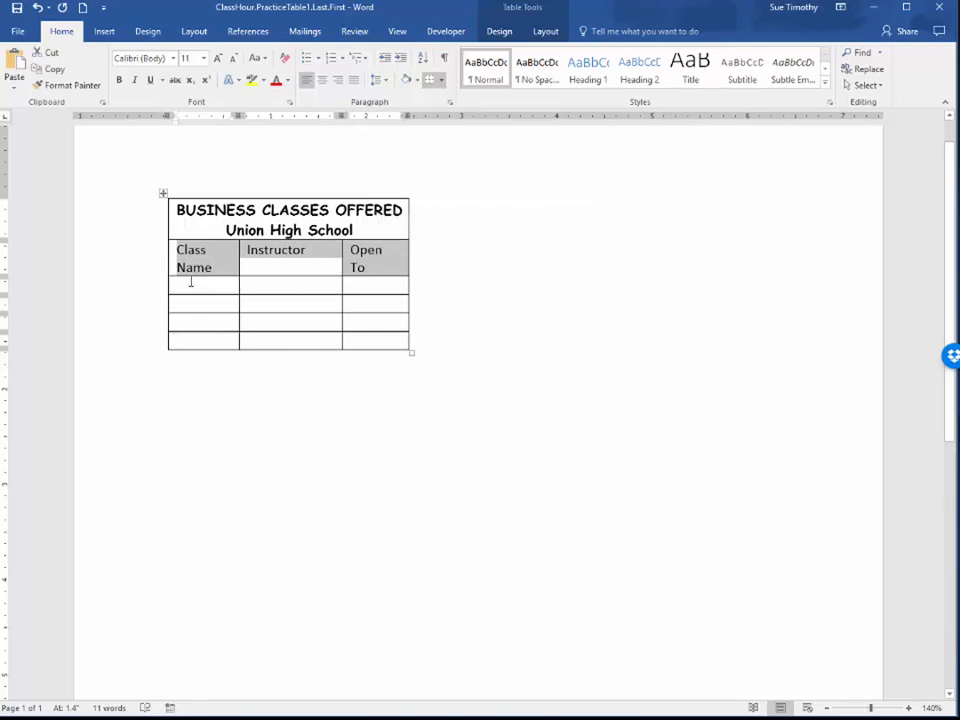
{"action": "left_click", "coordinate": [289, 266]}
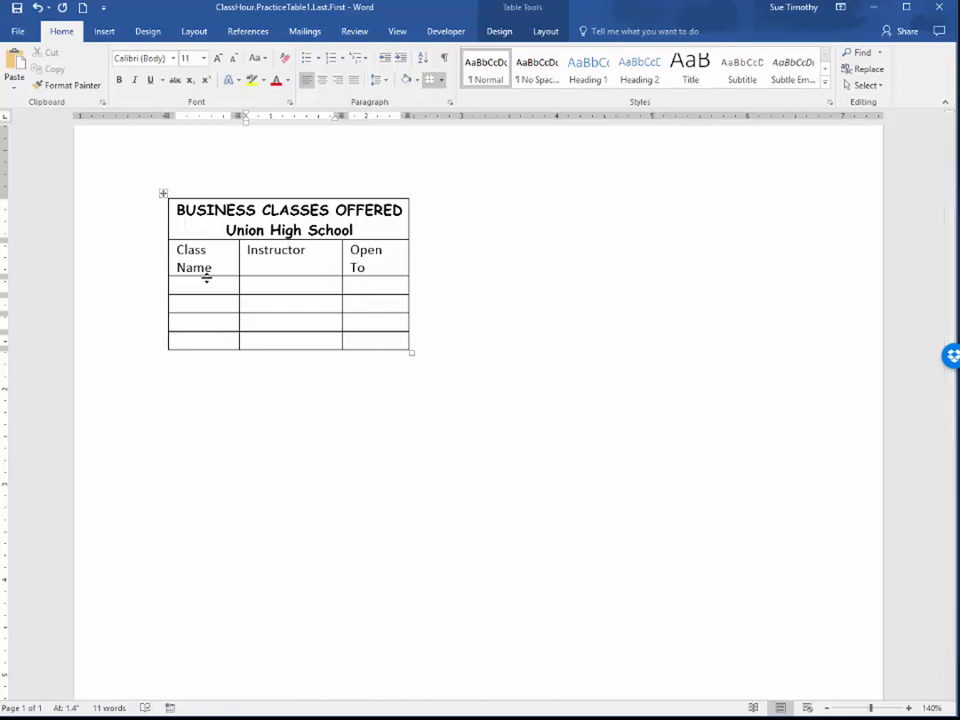
{"action": "left_click_drag", "start_coordinate": [206, 279], "coordinate": [208, 292]}
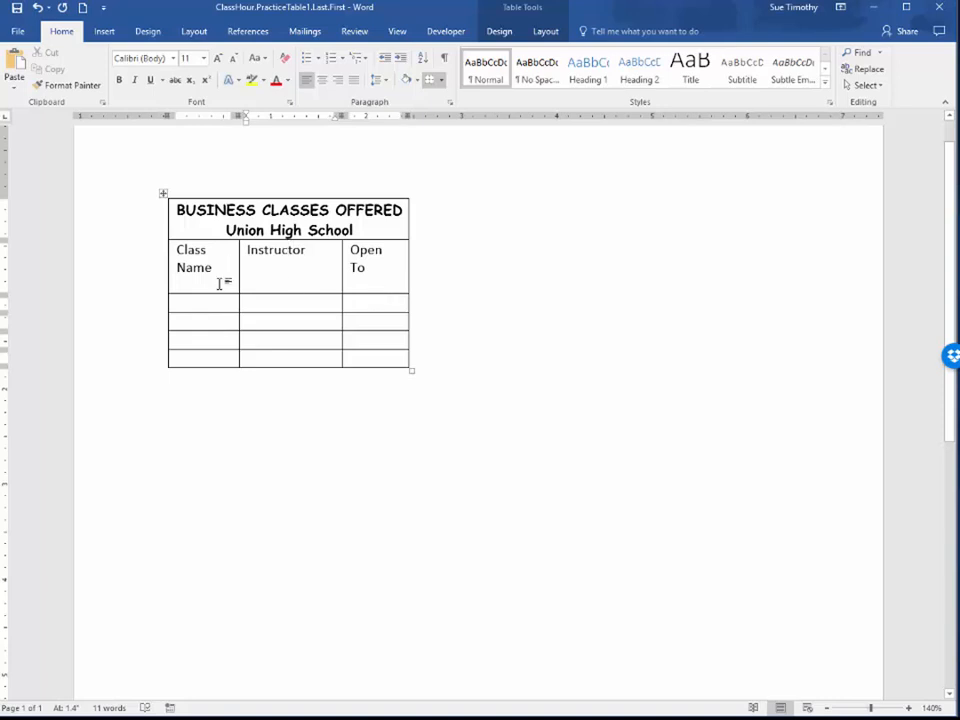
Centre the three column headings both horizontally and vertically within their cells
{"action": "left_click", "coordinate": [545, 33]}
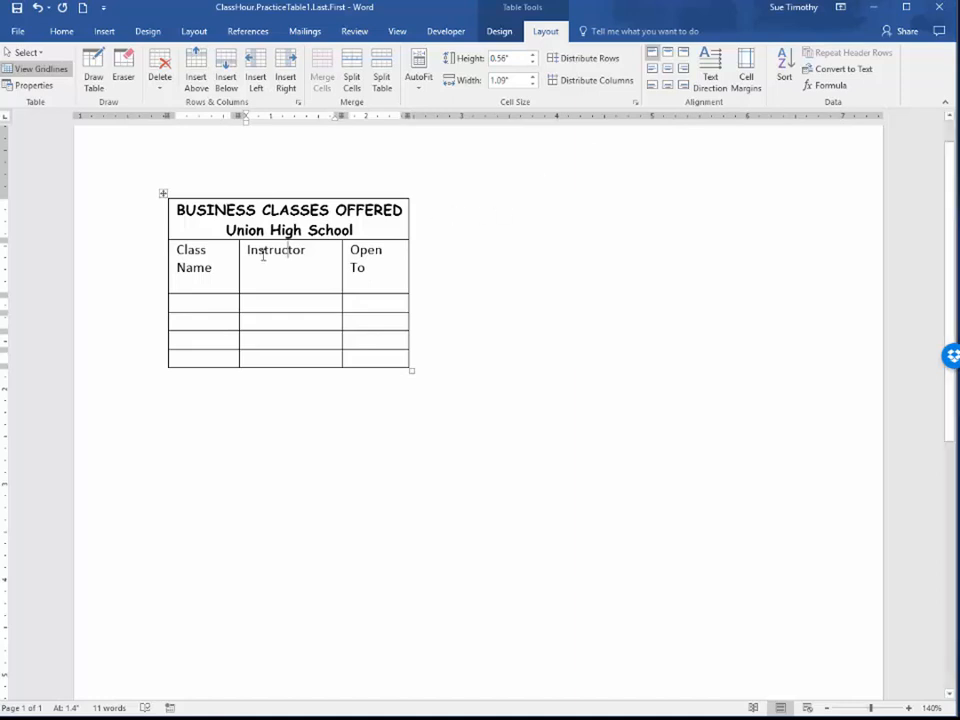
{"action": "left_click_drag", "start_coordinate": [176, 266], "coordinate": [364, 281]}
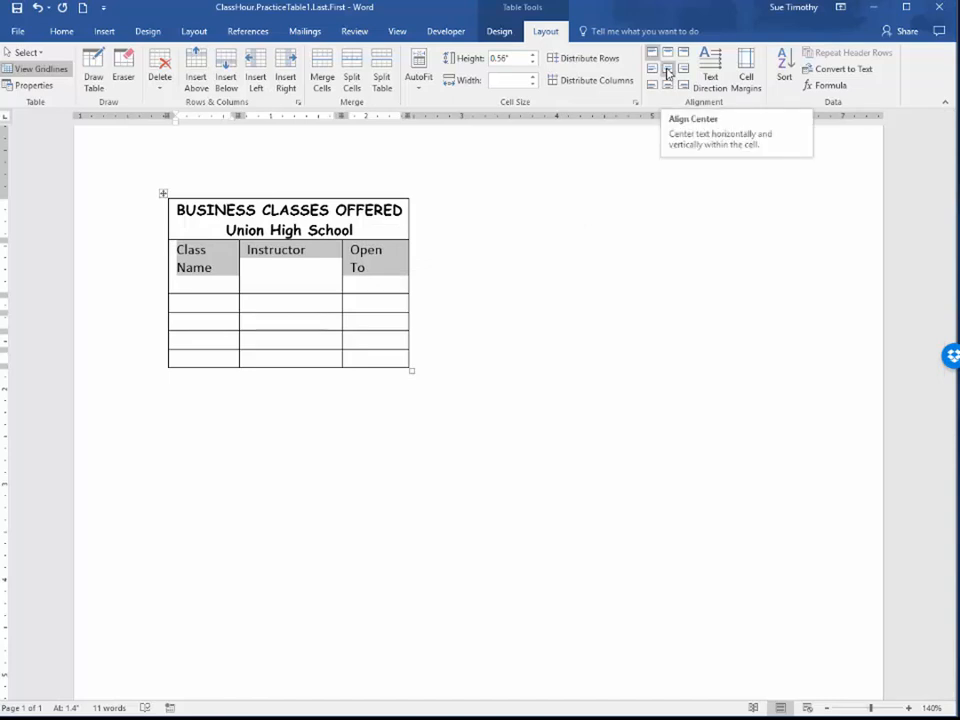
{"action": "left_click", "coordinate": [668, 72]}
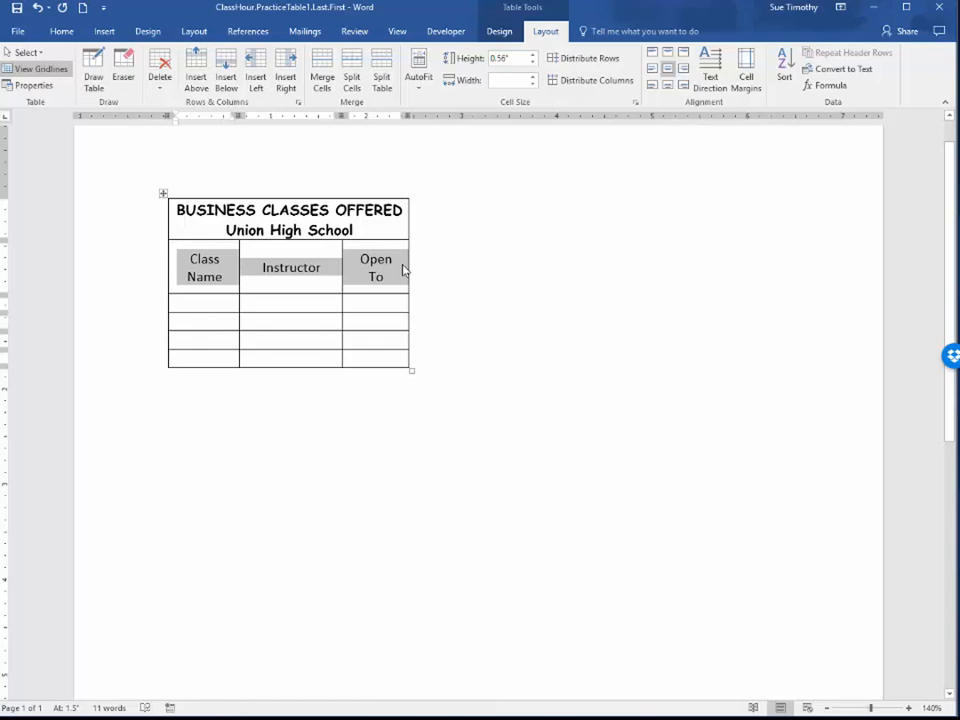
Fill the first row below the headings with "Computer Tech", the instructor's full name and "Fr/So"
{"action": "left_click", "coordinate": [208, 305]}
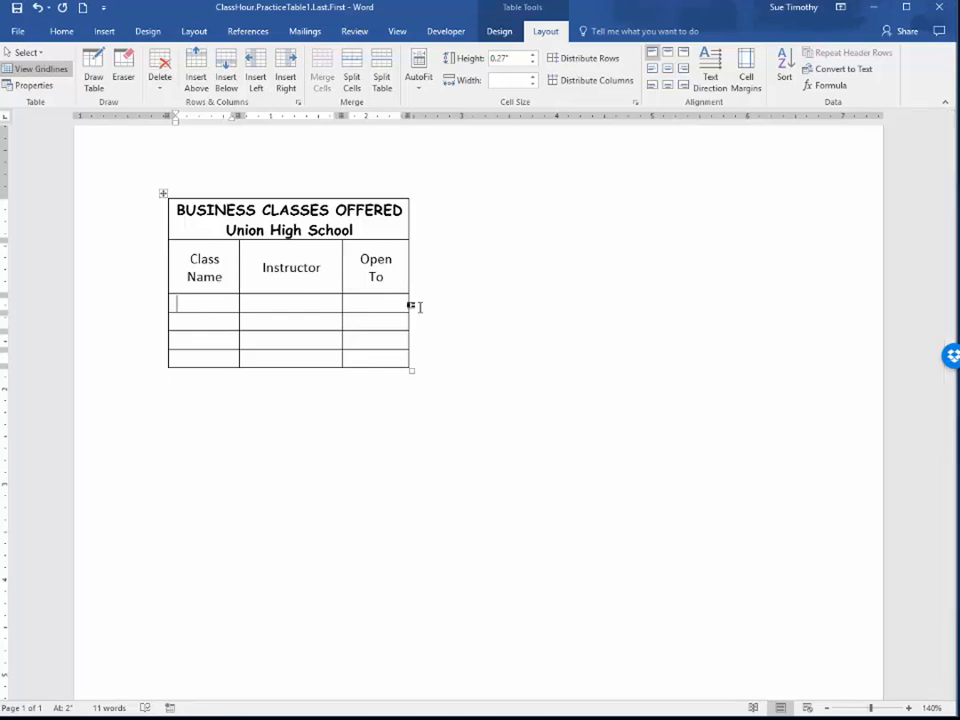
{"action": "type", "text": "Comput"}
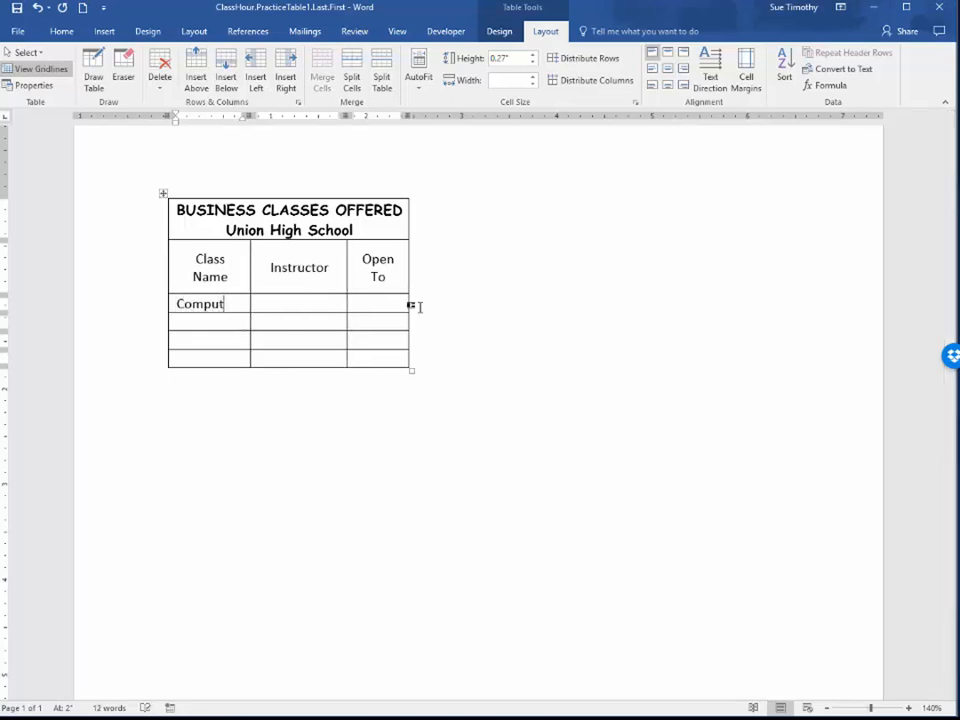
{"action": "type", "text": "er Tech"}
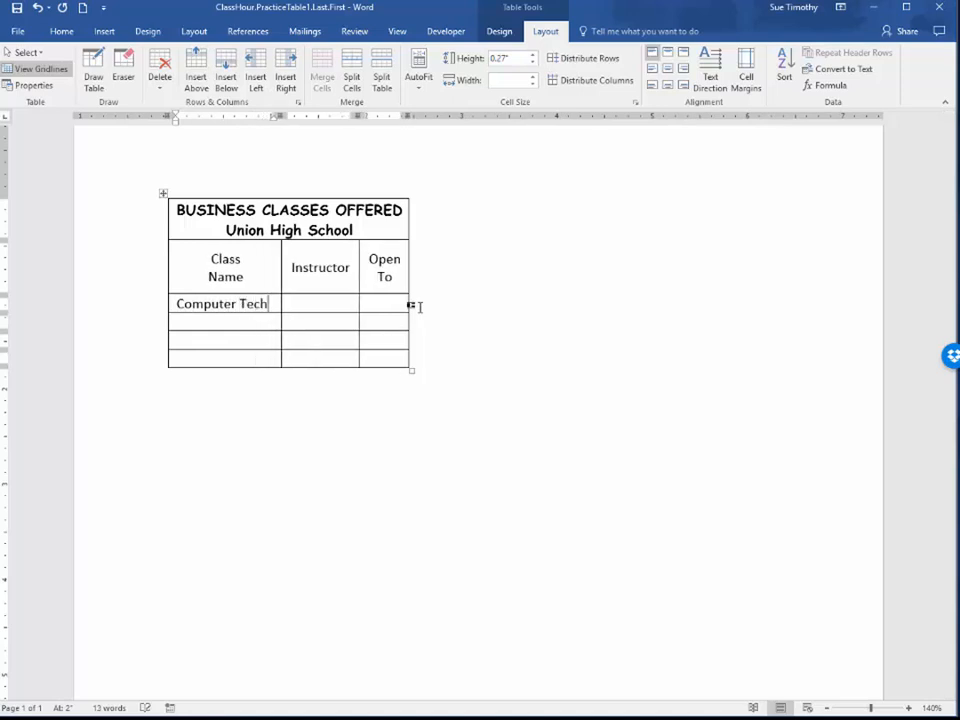
{"action": "key", "text": "Tab"}
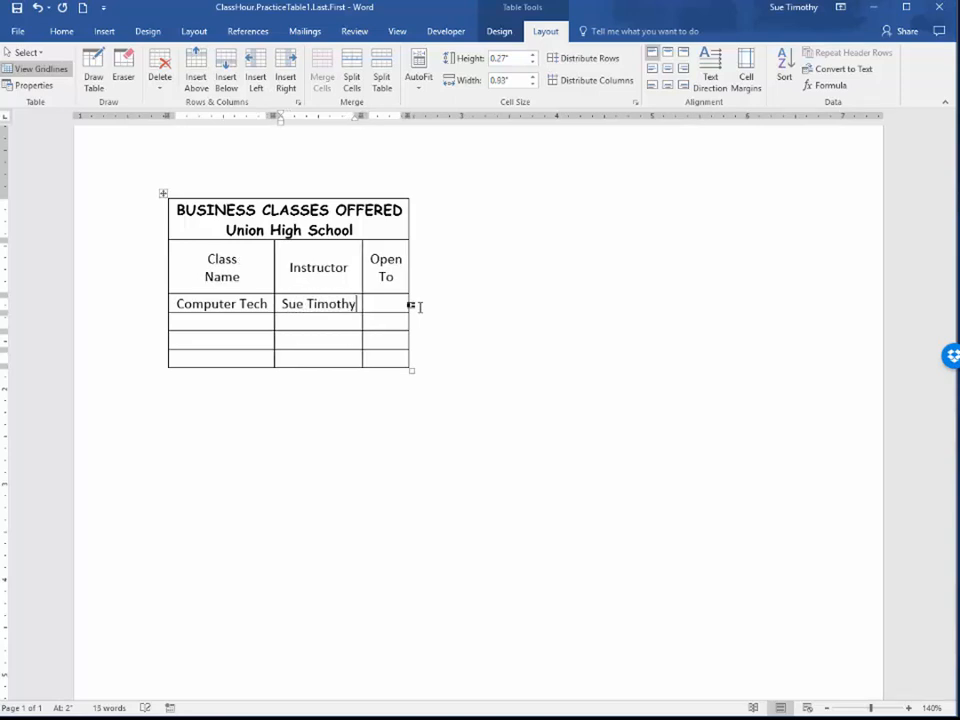
{"action": "key", "text": "Tab"}
{"action": "type", "text": "Fr/So"}
Fill the row below Computer Tech with "Web Page Design", the instructor's full name and "All Students"
{"action": "key", "text": "Tab"}
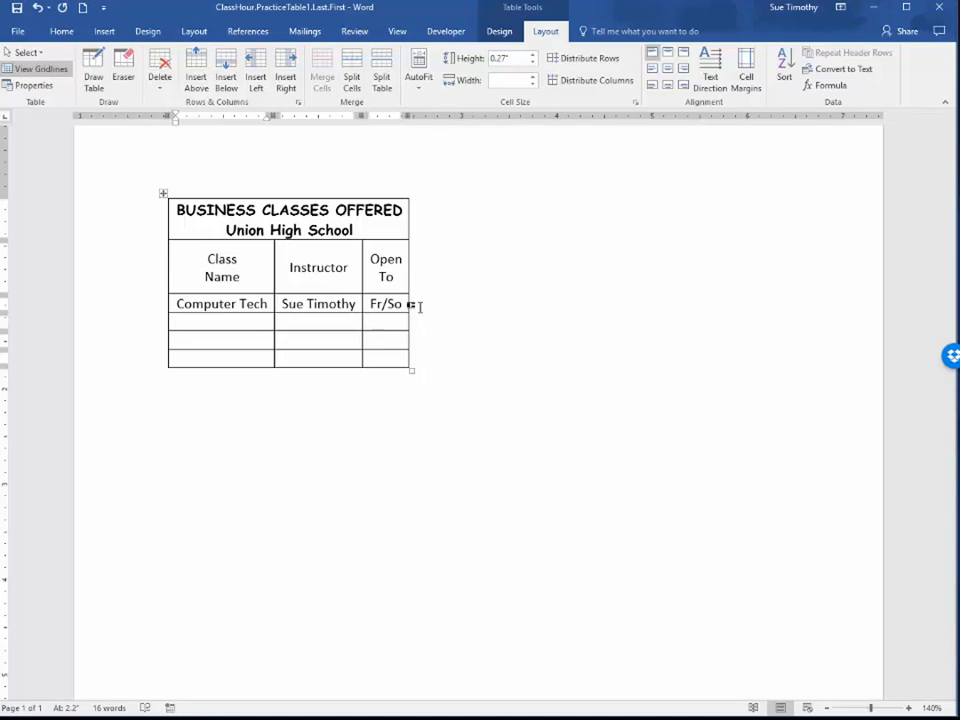
{"action": "type", "text": "Web Page Des"}
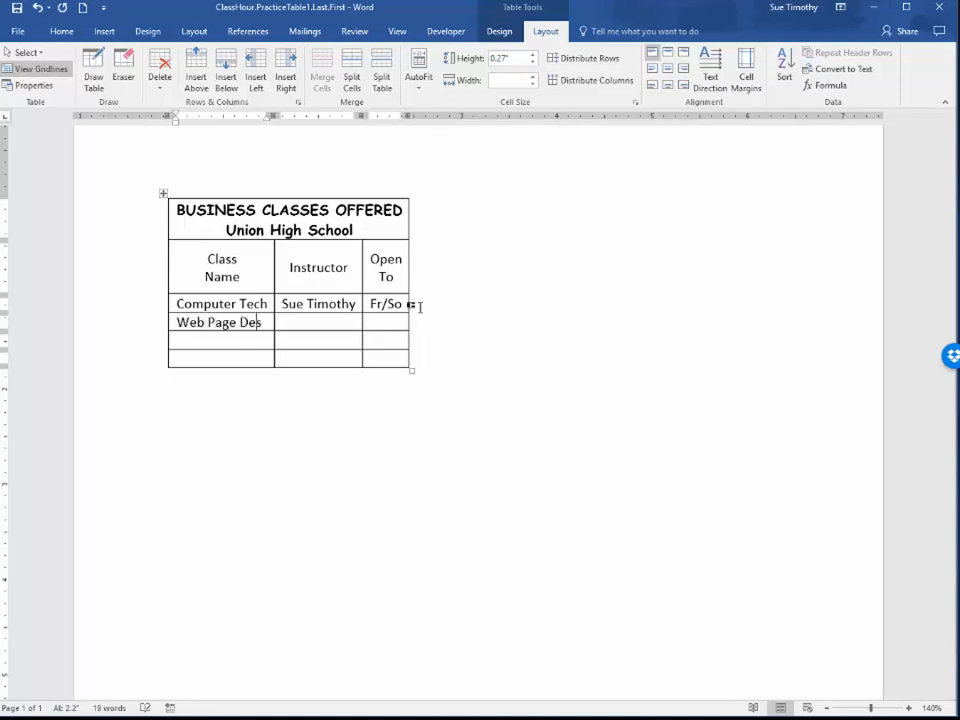
{"action": "type", "text": "ign"}
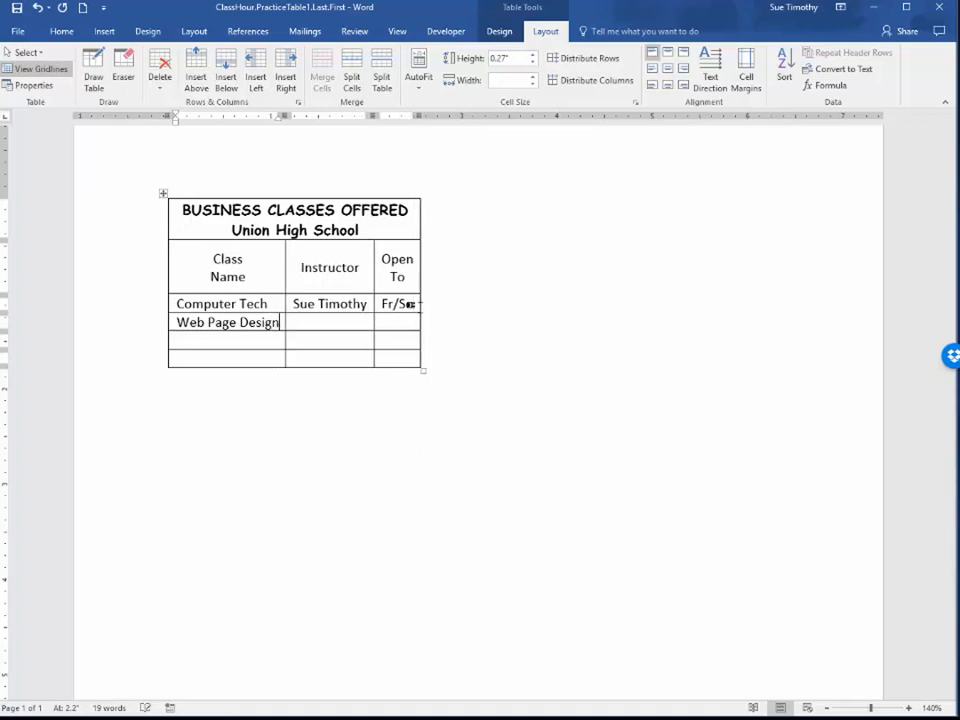
{"action": "key", "text": "Tab"}
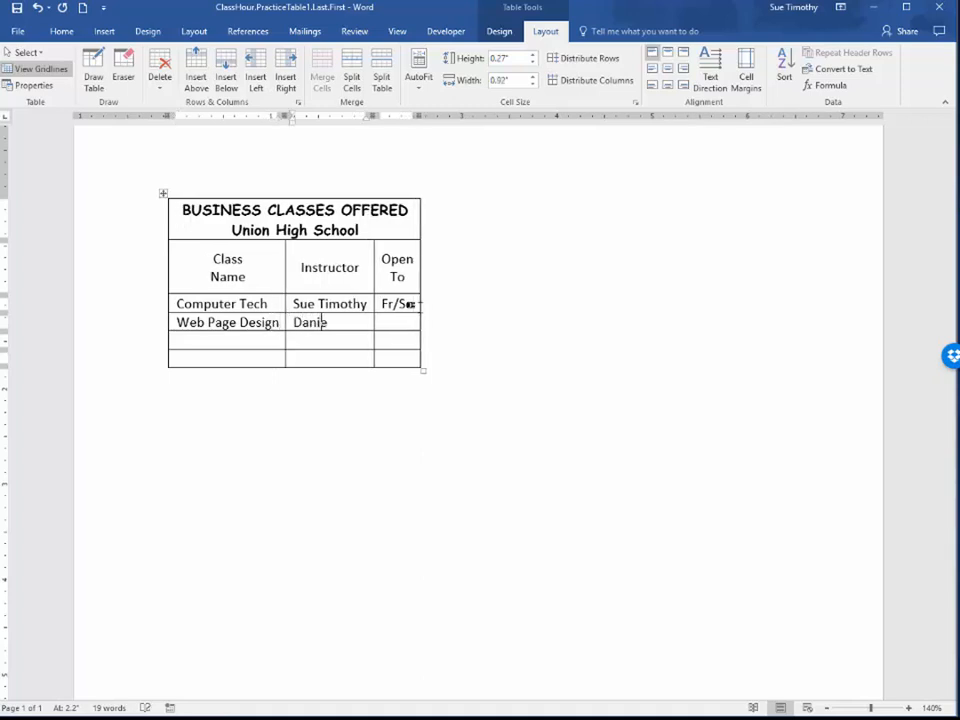
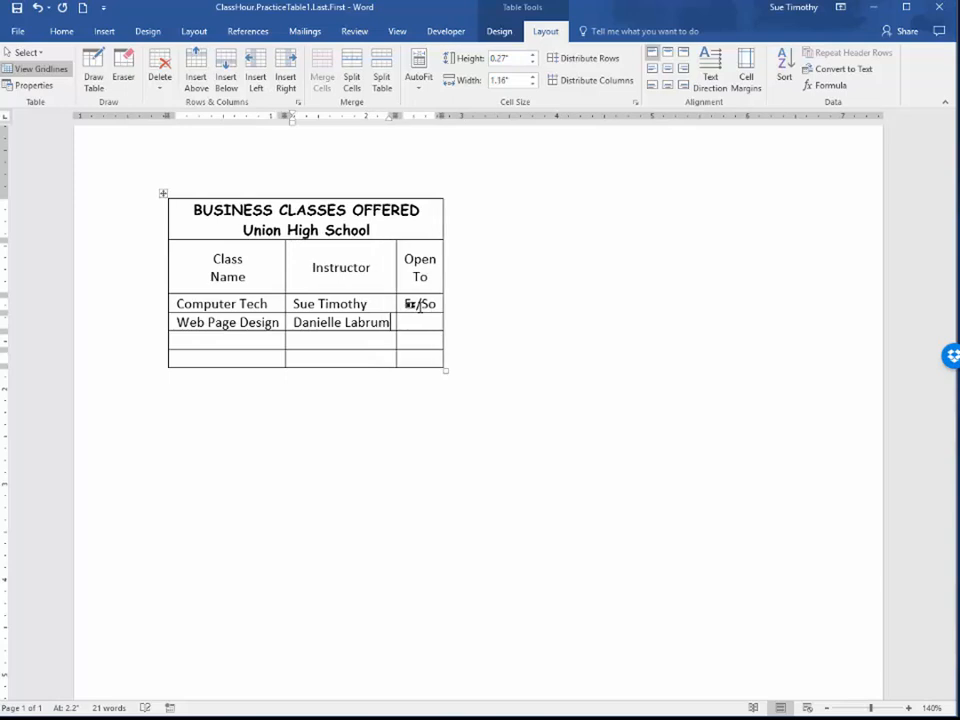
{"action": "key", "text": "Tab"}
{"action": "type", "text": "All Students"}
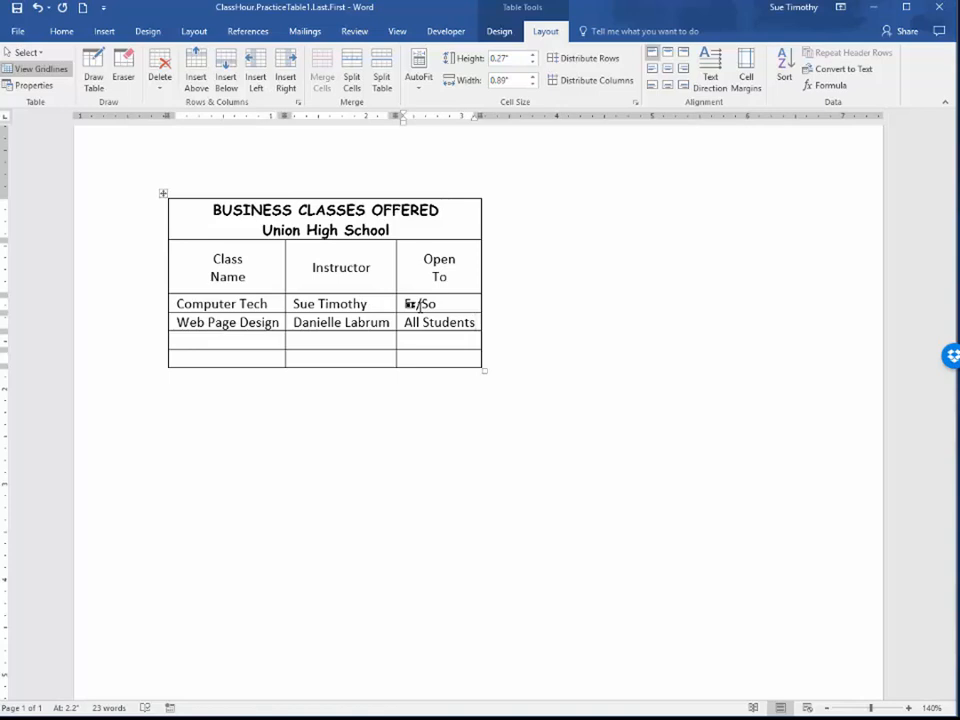
Fill the row below Web Page Design with "Business Communications", the instructor's full name and "Jr/Sr"
{"action": "key", "text": "Tab"}
{"action": "type", "text": "Busines"}
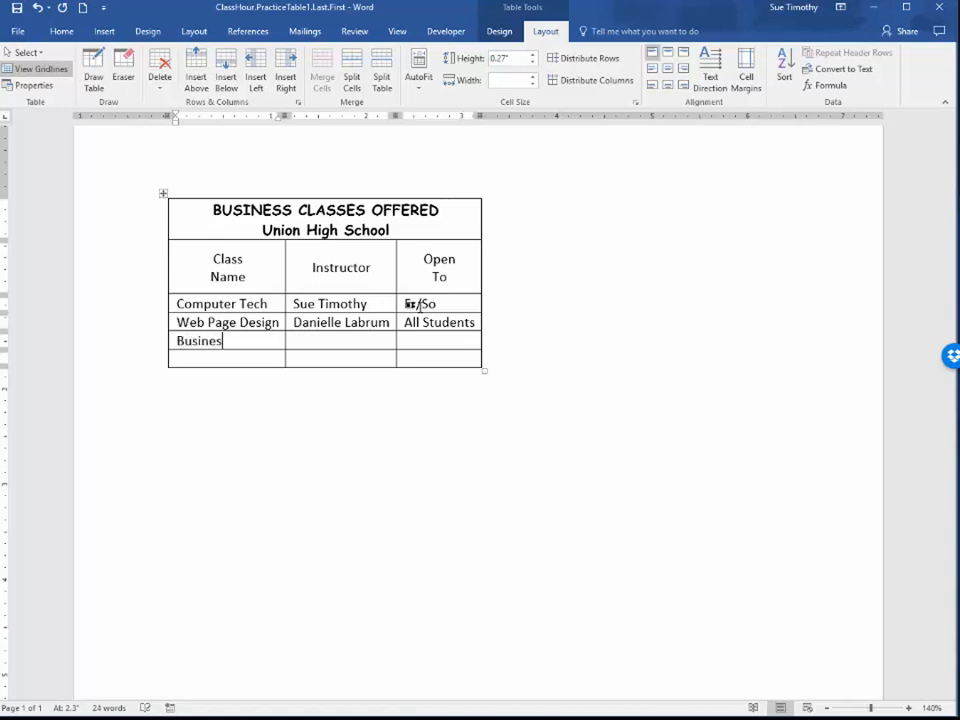
{"action": "type", "text": "s Communic"}
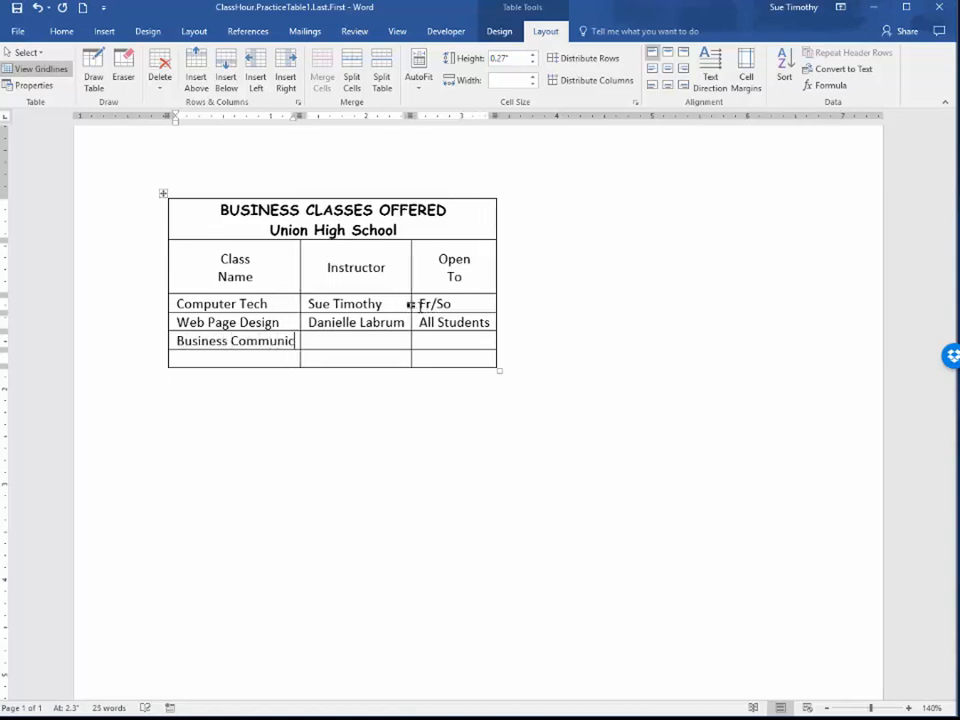
{"action": "type", "text": "ations"}
{"action": "key", "text": "Tab"}
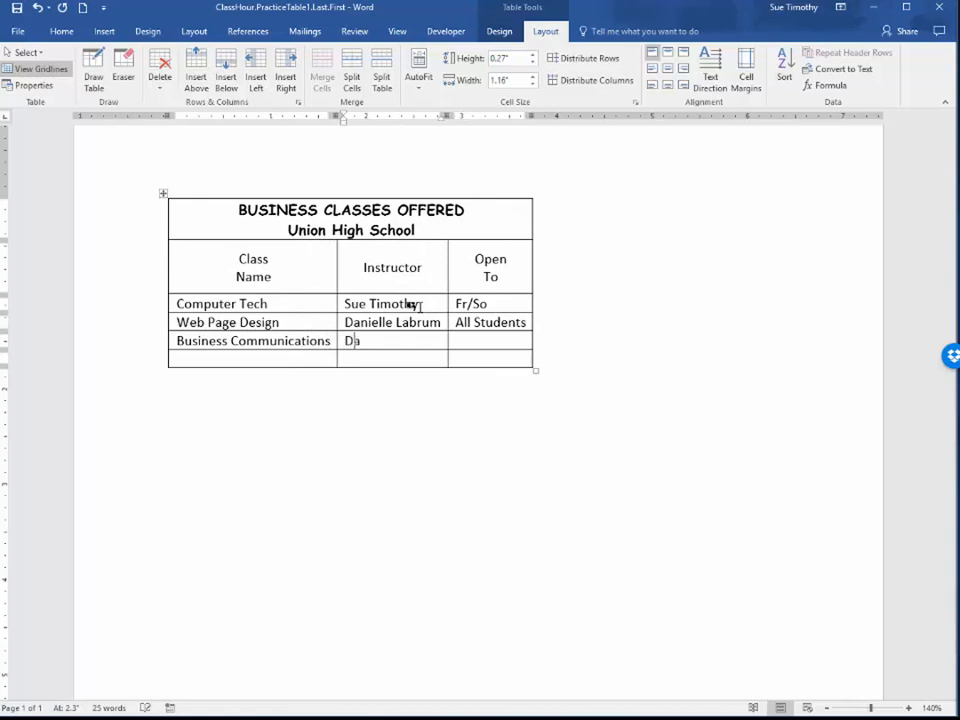
{"action": "key", "text": "Tab"}
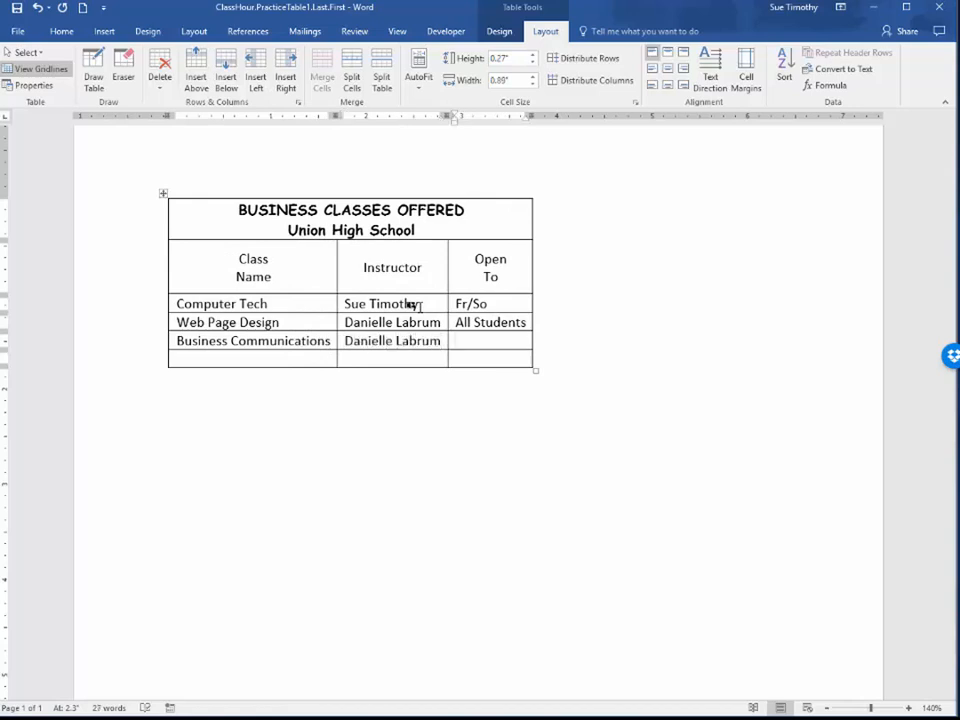
{"action": "type", "text": "Jr/Sr"}
Fill the row below Business Communications with "Word Processing", the instructor's full name and "All Students"
{"action": "key", "text": "Tab"}
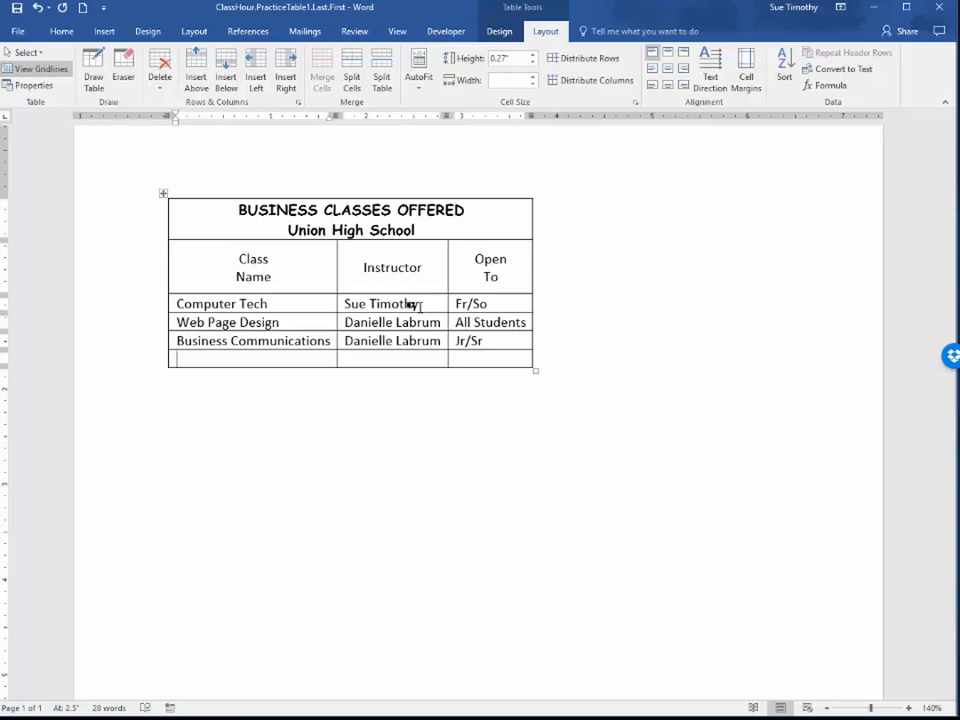
{"action": "type", "text": "Word Processing"}
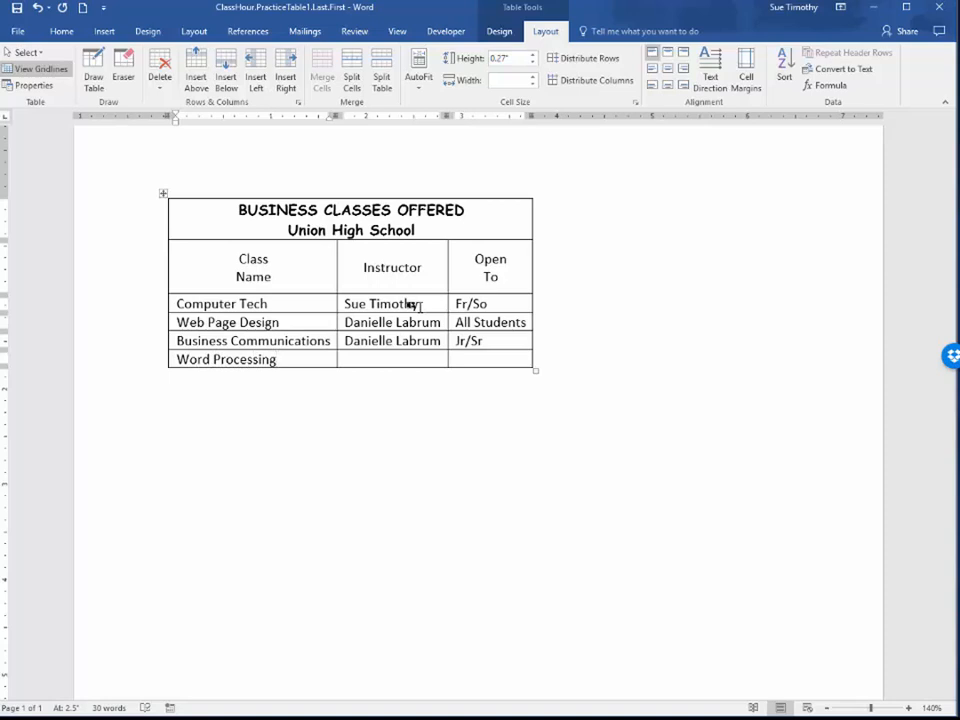
{"action": "key", "text": "Tab"}
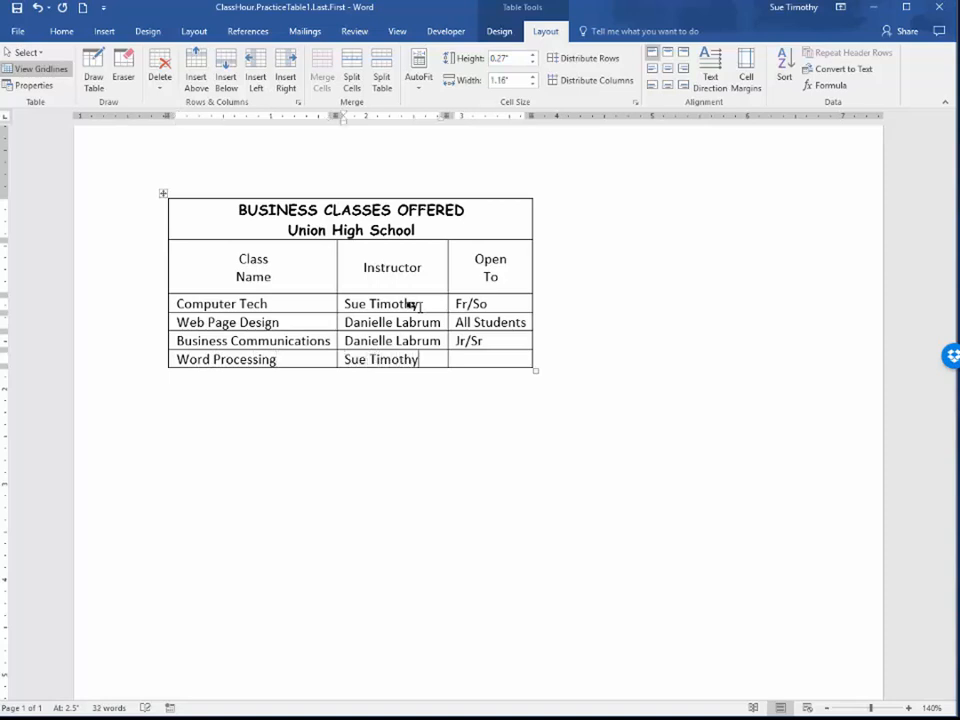
{"action": "key", "text": "Tab"}
{"action": "type", "text": "All St"}
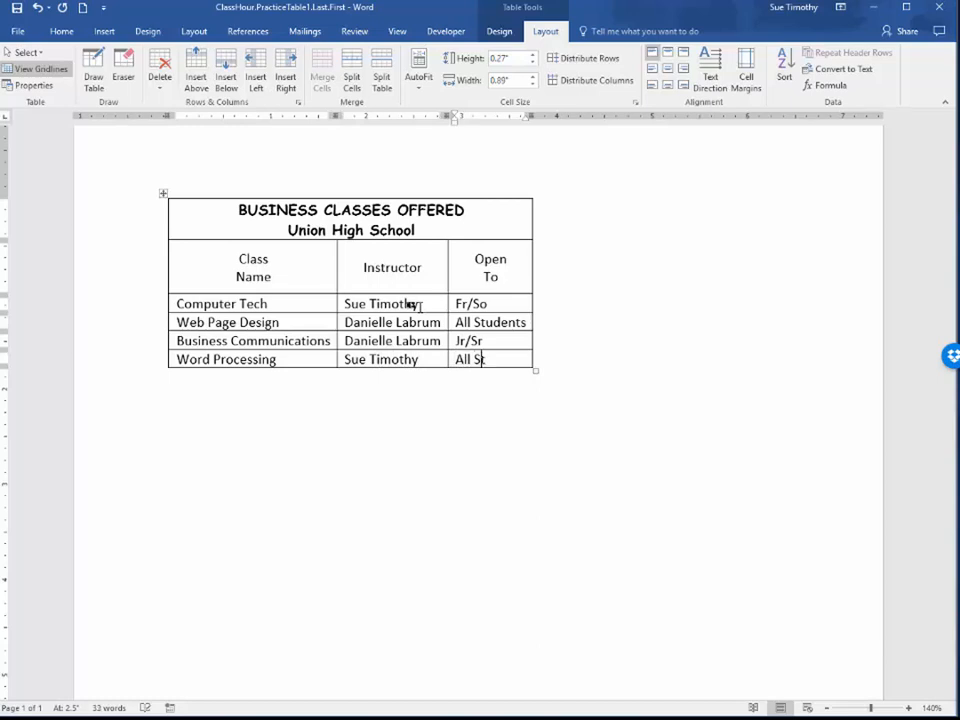
{"action": "type", "text": "udents"}
Add a row at the table's end and fill it with "Exploring Computer Science", the instructor's full name and "All Students"
{"action": "key", "text": "Tab"}
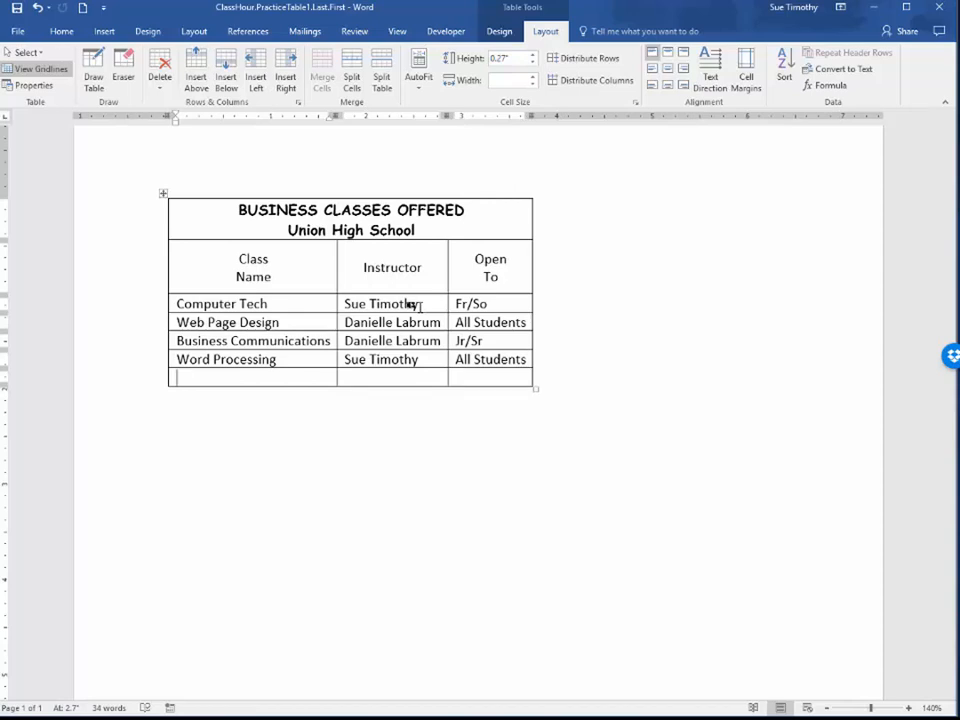
{"action": "type", "text": "Exploring Computer "}
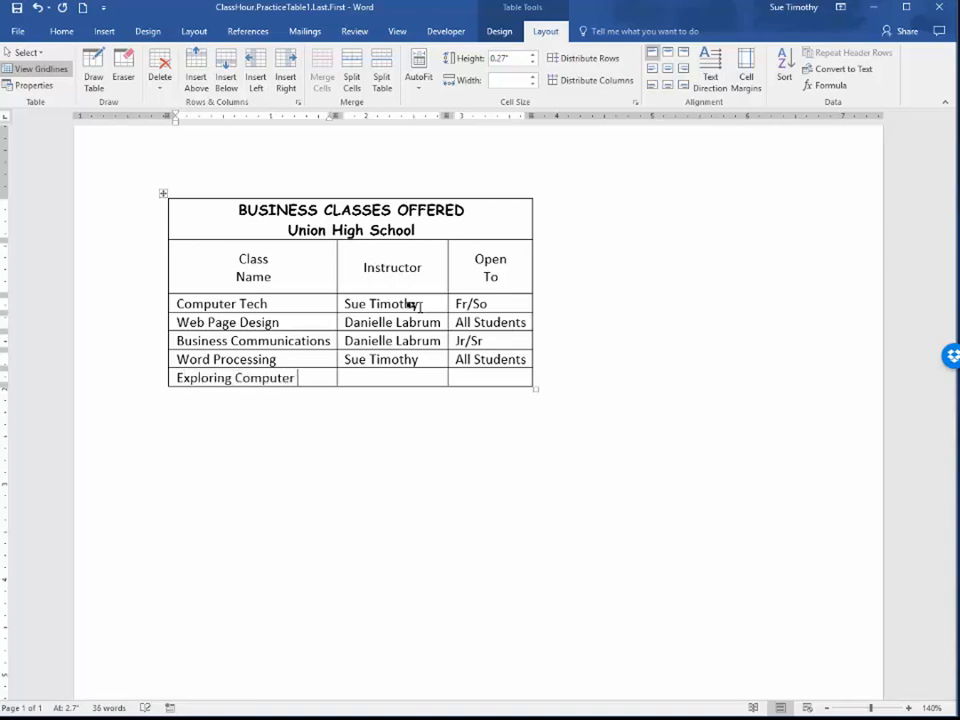
{"action": "type", "text": "Science"}
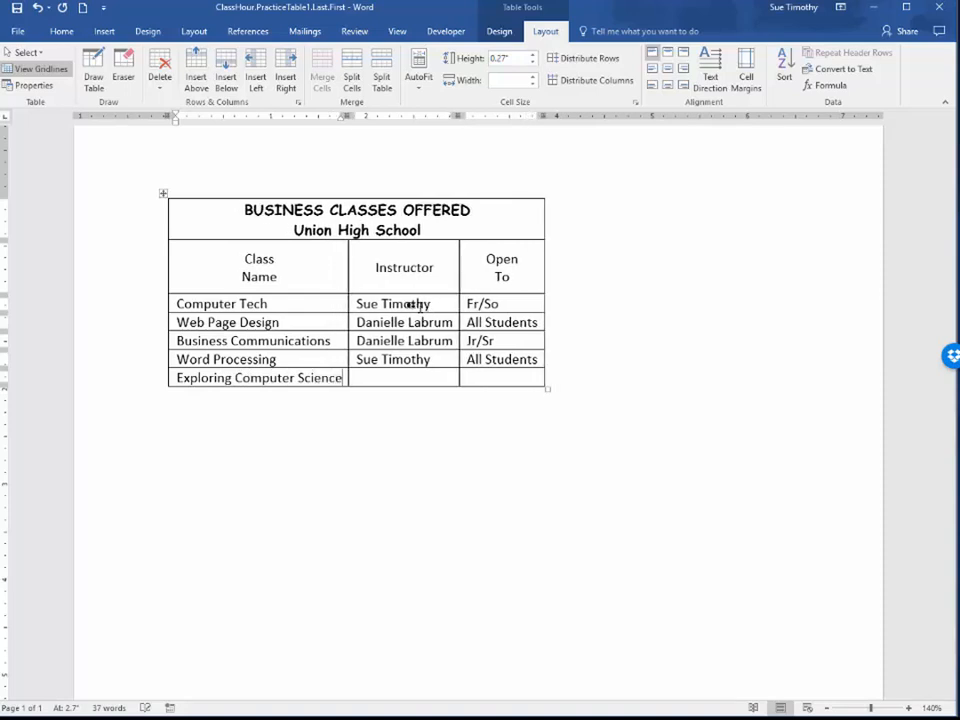
{"action": "key", "text": "Tab"}
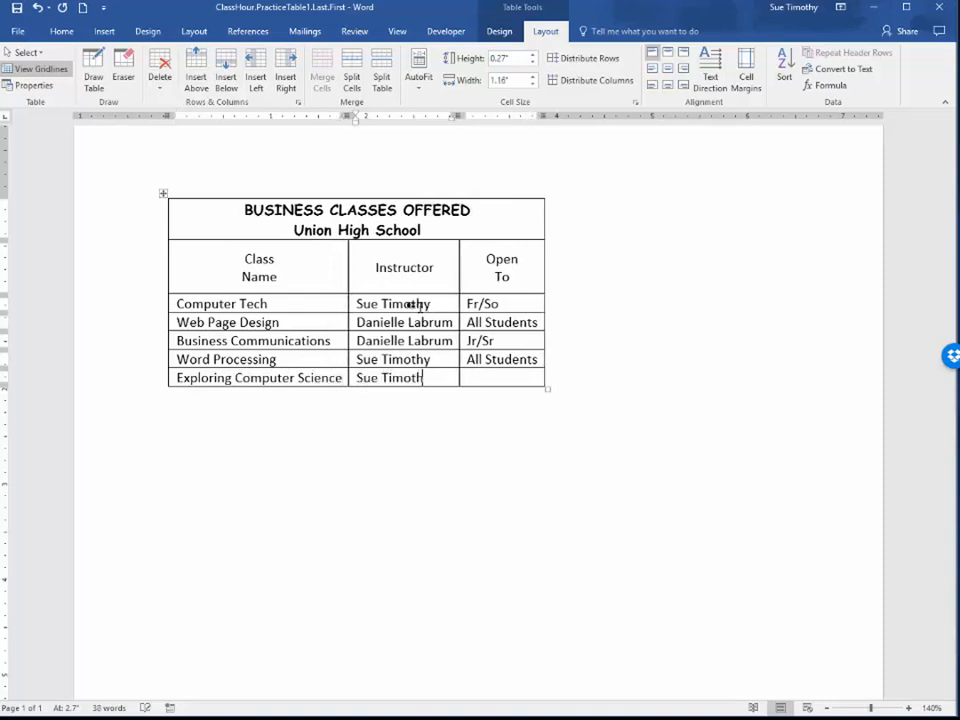
{"action": "key", "text": "Tab"}
{"action": "type", "text": "All Stud"}
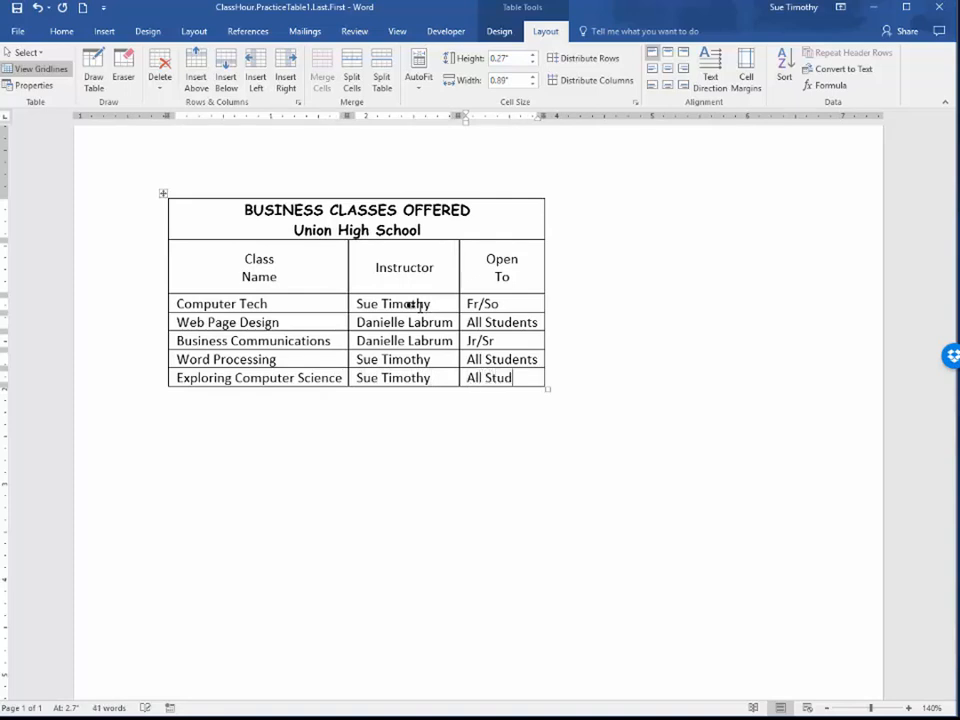
{"action": "type", "text": "ents"}
Add a row below Exploring Computer Science containing "Desktop Publishing", the instructor's full name and "All Students"
{"action": "key", "text": "Tab"}
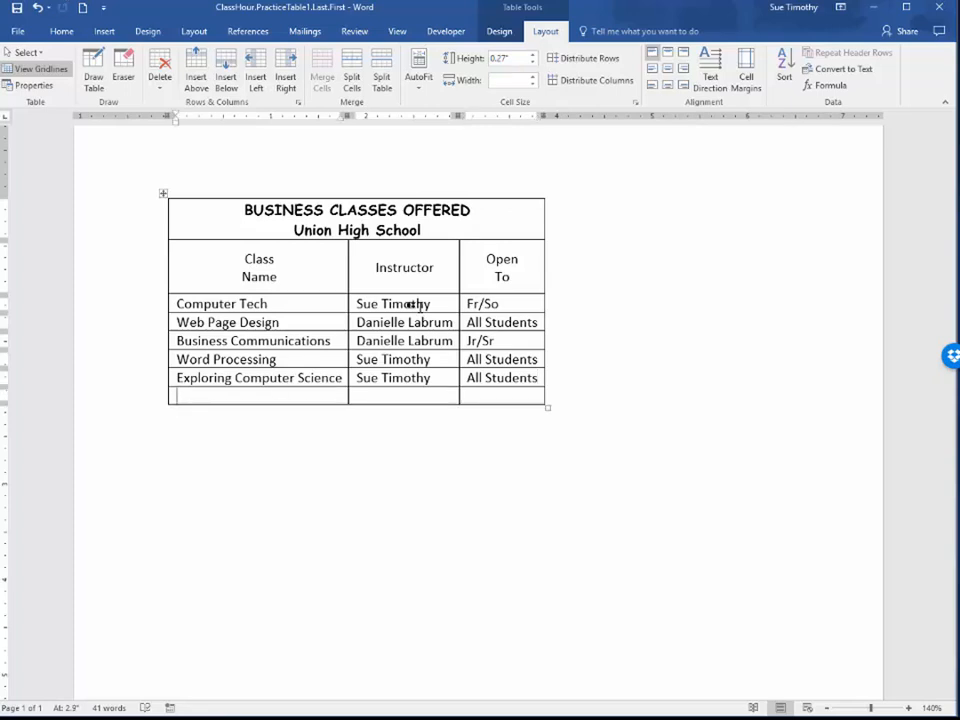
{"action": "type", "text": "Desktop Publishing"}
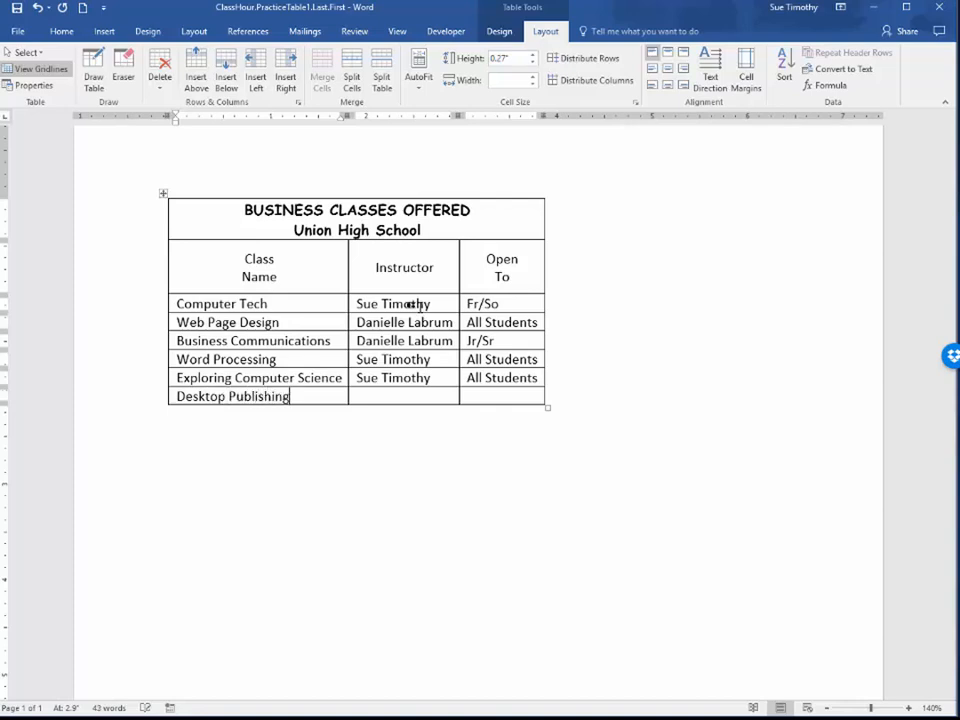
{"action": "key", "text": "Tab"}
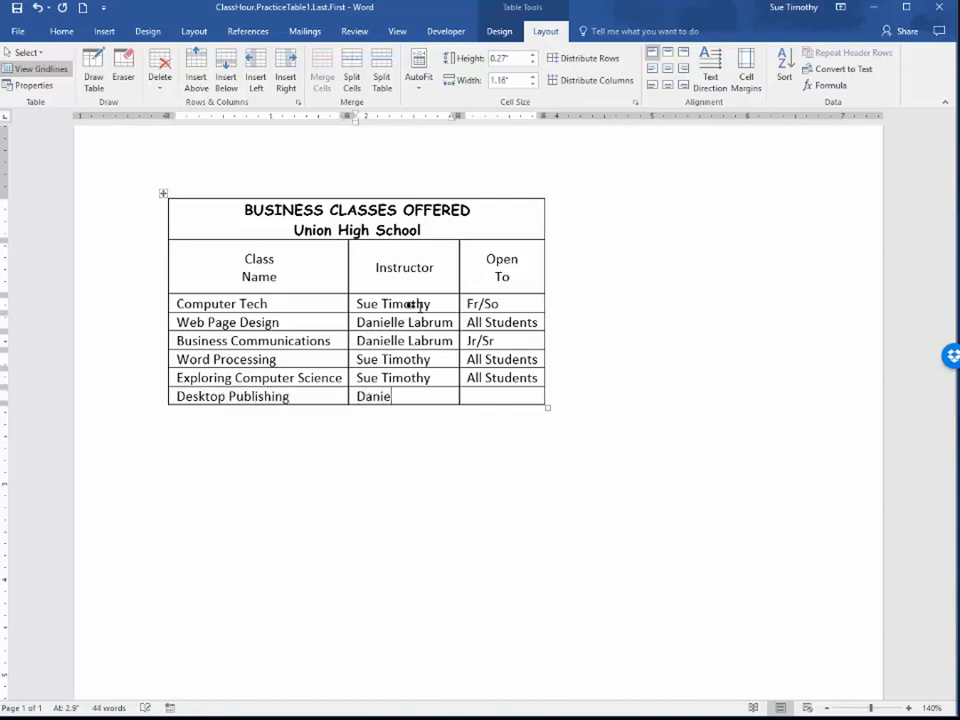
{"action": "key", "text": "Tab"}
{"action": "type", "text": "A"}
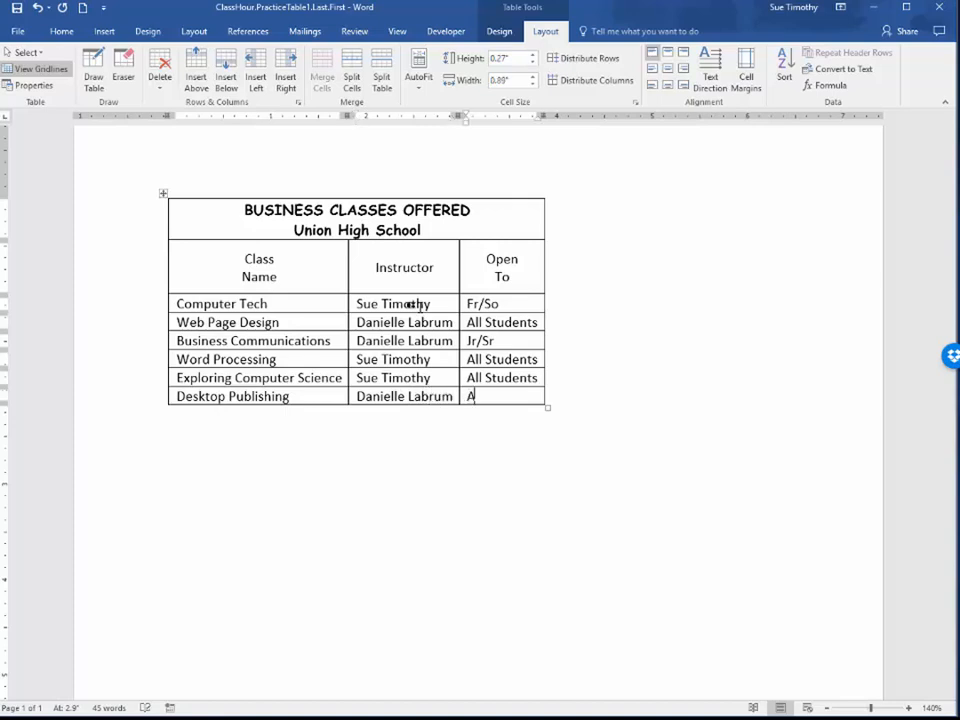
{"action": "type", "text": "ll Students"}
Add a row below Desktop Publishing containing "Hospitality & Tourism", the instructor's full name and "All Students"
{"action": "key", "text": "Tab"}
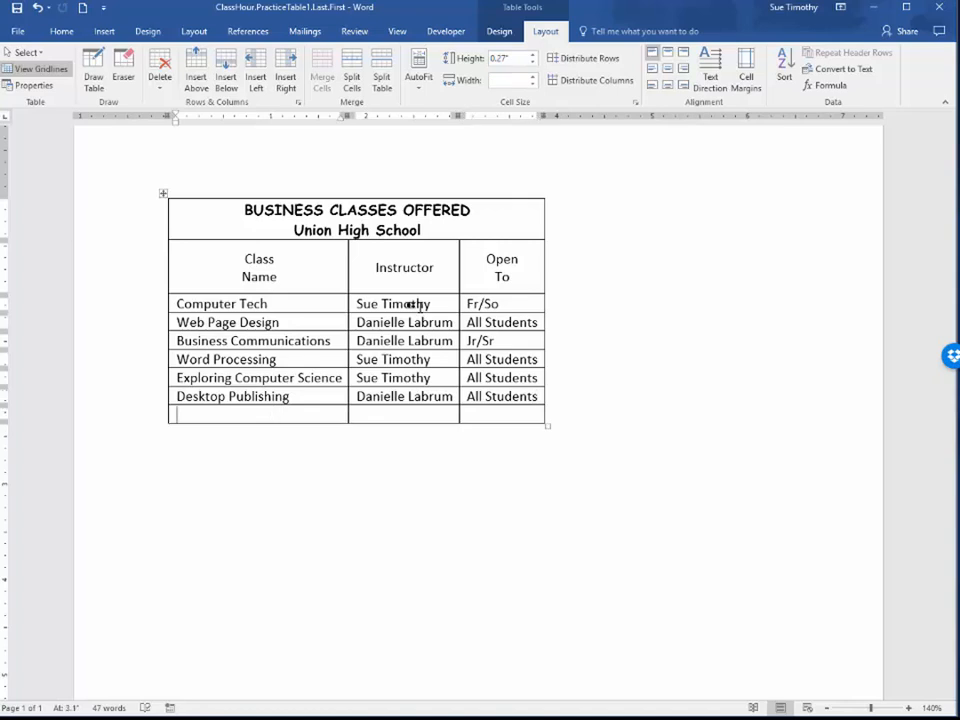
{"action": "type", "text": "Hospitality"}
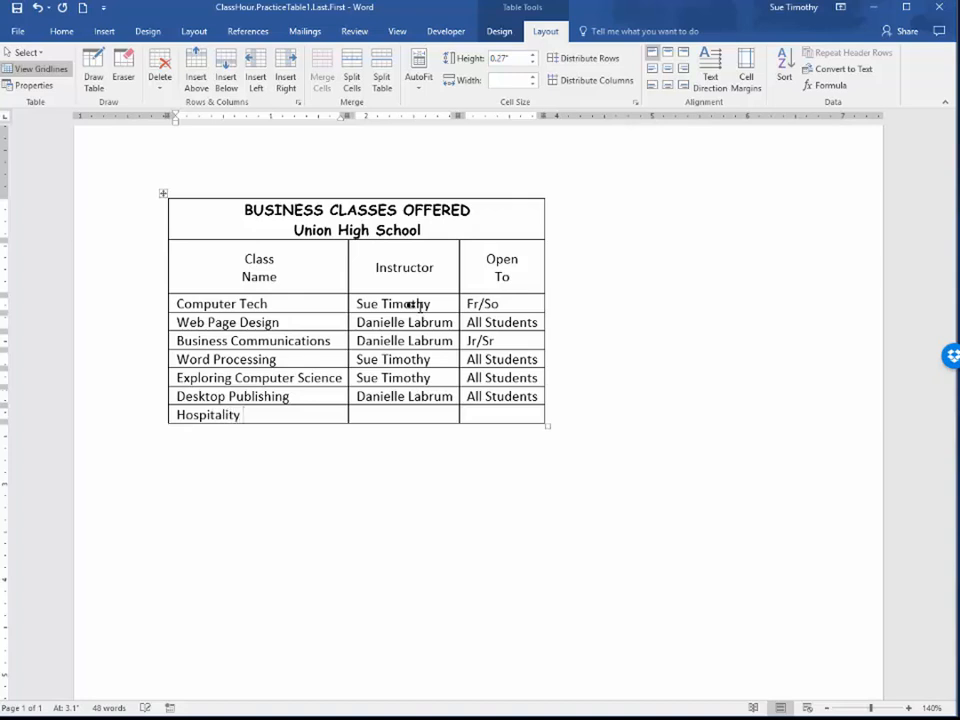
{"action": "type", "text": " & Tourism"}
{"action": "key", "text": "Tab"}
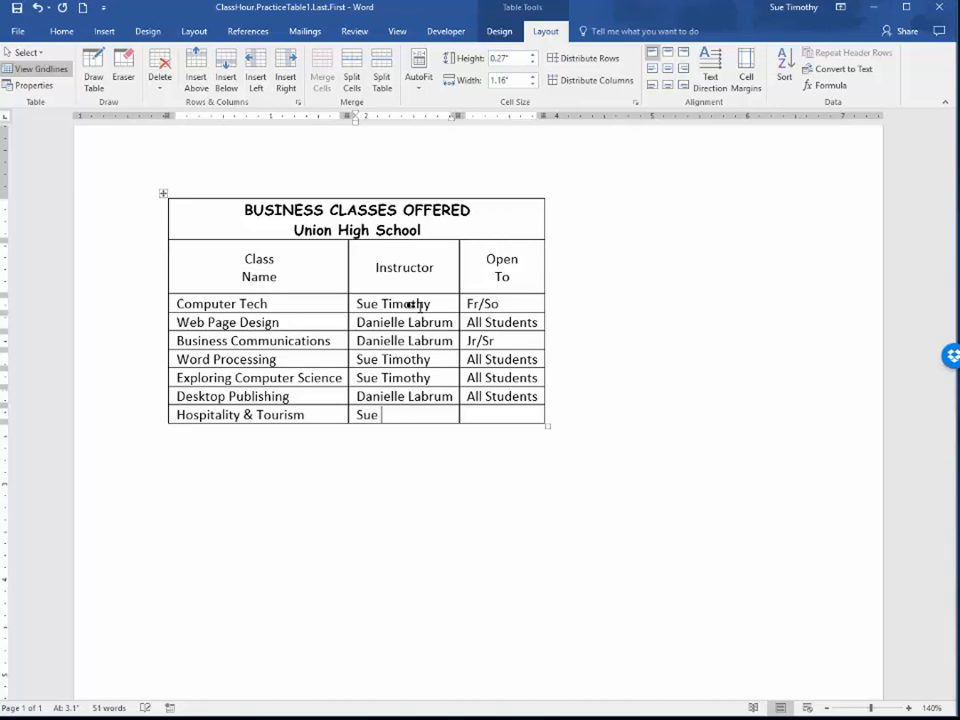
{"action": "key", "text": "Tab"}
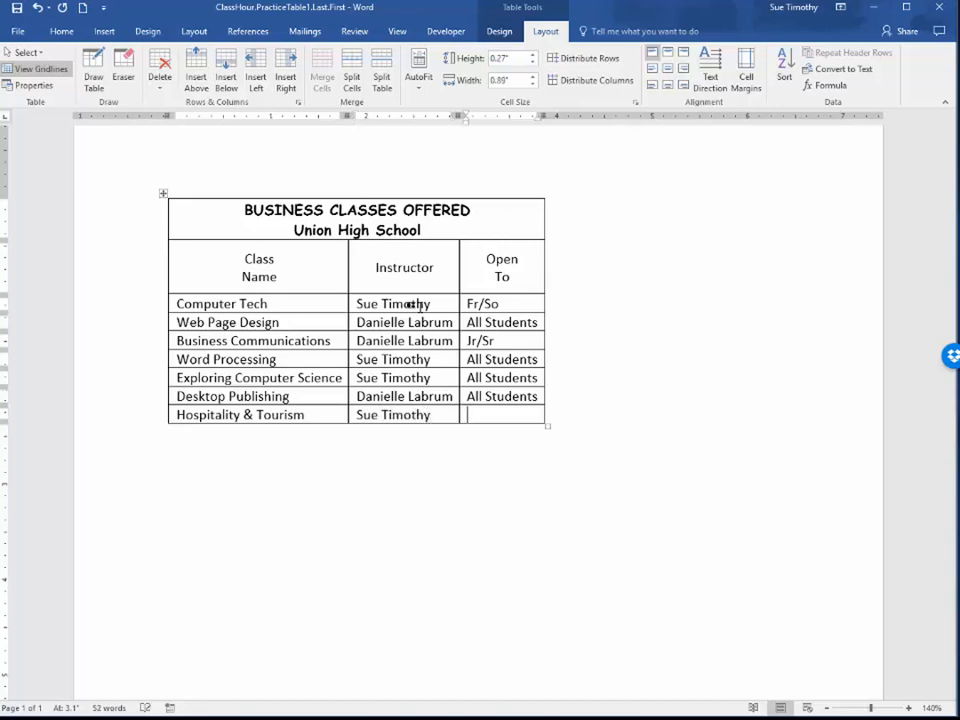
{"action": "type", "text": "All Students"}
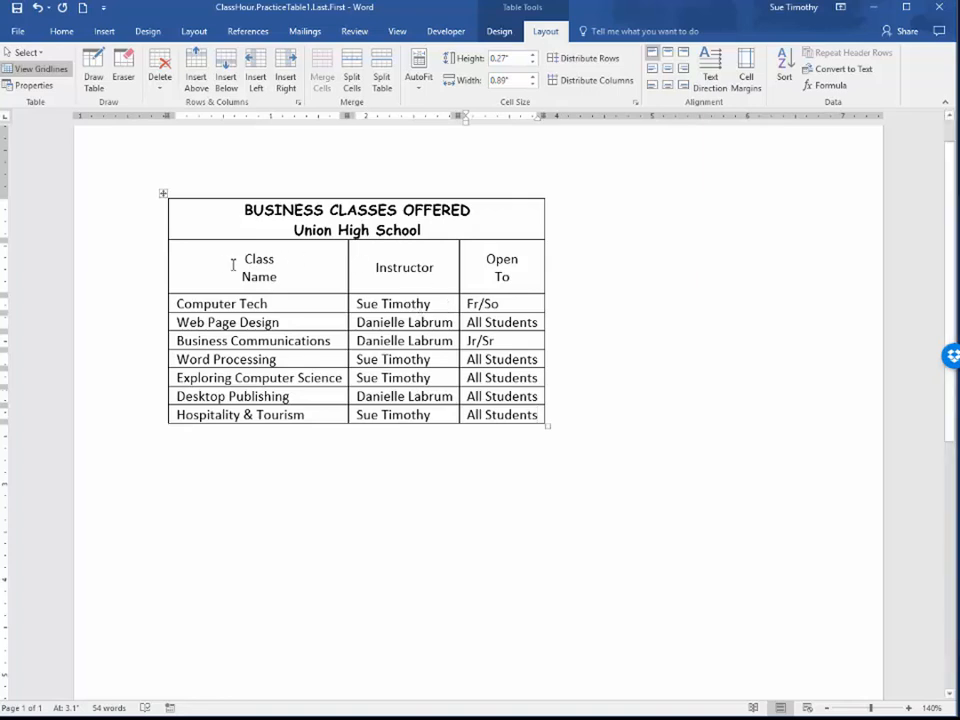
Make the three column headings Class Name, Instructor and Open To bold
{"action": "left_click_drag", "start_coordinate": [208, 265], "coordinate": [508, 279]}
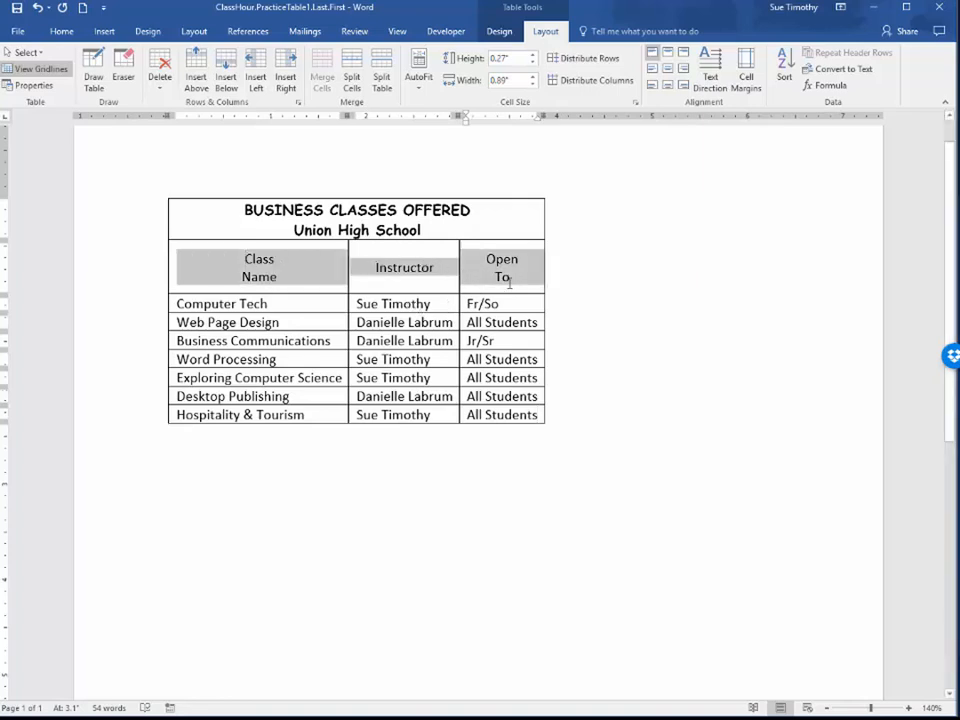
{"action": "left_click", "coordinate": [55, 32]}
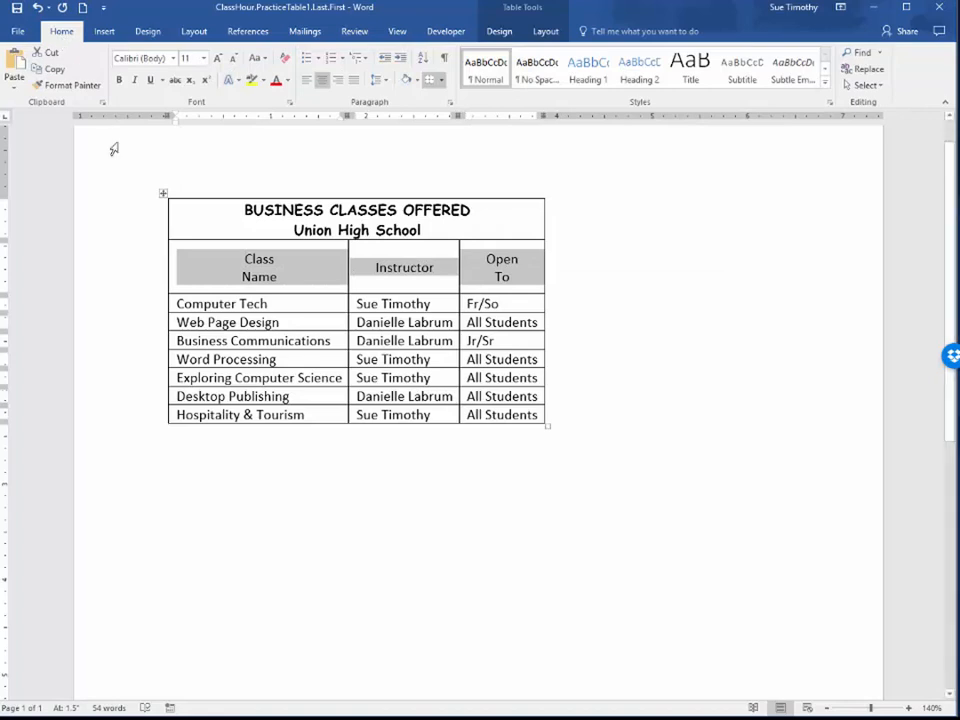
{"action": "left_click", "coordinate": [119, 80]}
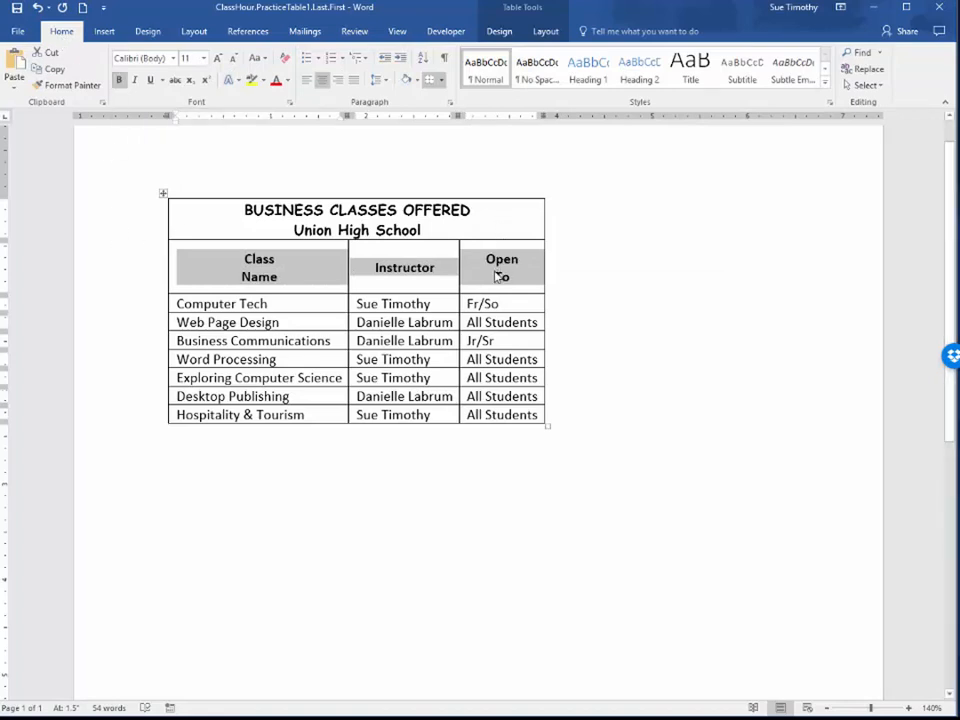
In Borders and Shading, choose a 3 pt thick-and-thin line style as the box border of the title cell
{"action": "left_click_drag", "start_coordinate": [188, 214], "coordinate": [486, 229]}
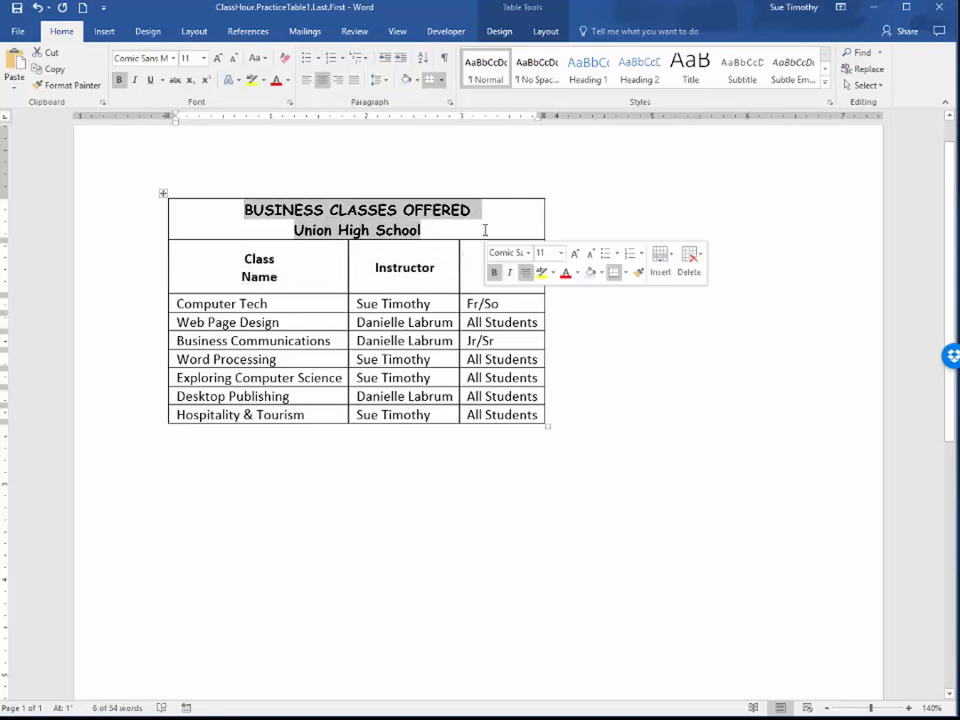
{"action": "left_click", "coordinate": [499, 31]}
{"action": "left_click_drag", "start_coordinate": [246, 210], "coordinate": [429, 229]}
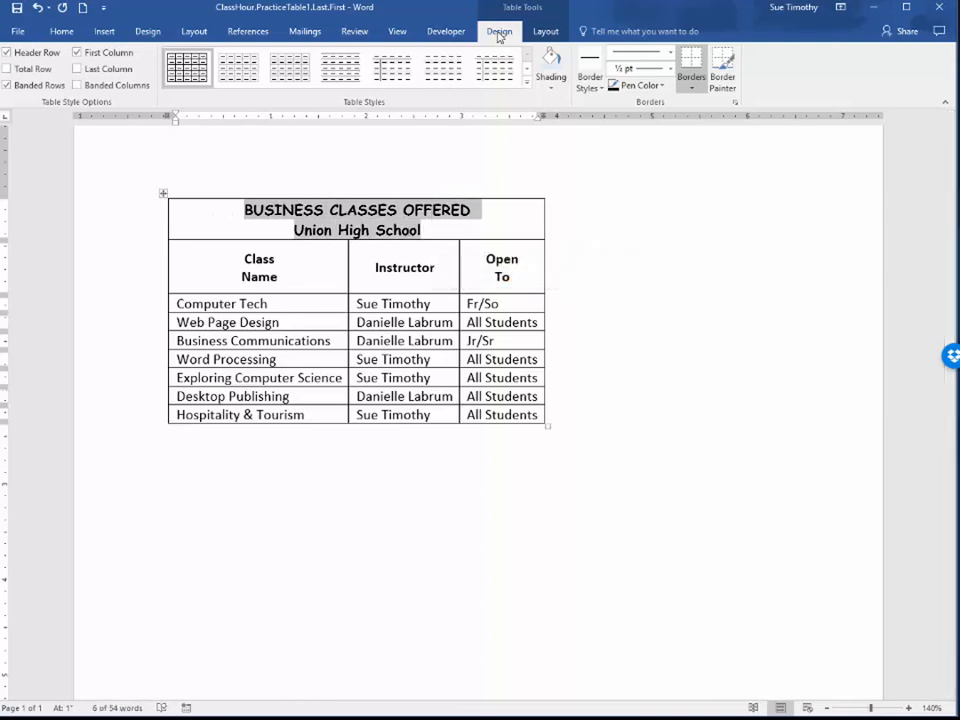
{"action": "left_click", "coordinate": [694, 91]}
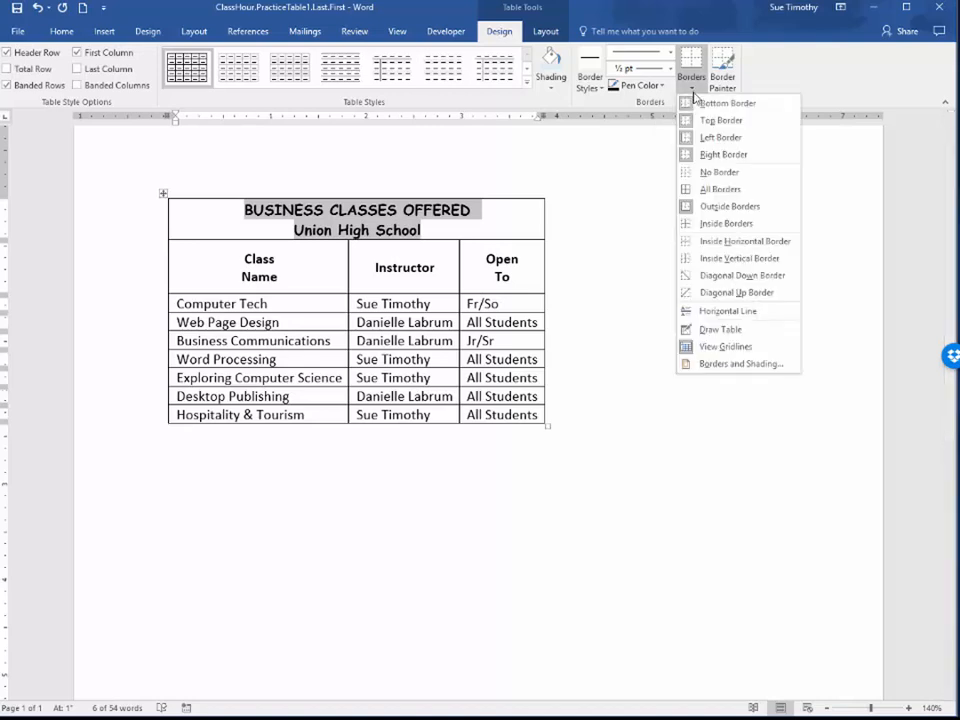
{"action": "left_click", "coordinate": [731, 364]}
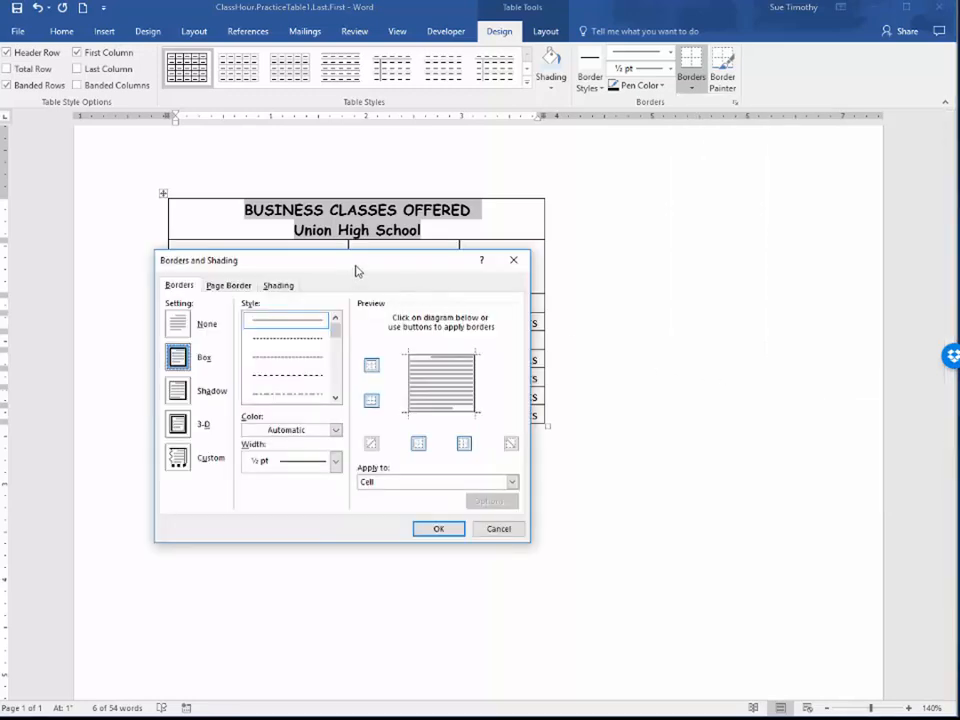
{"action": "mouse_move", "coordinate": [360, 264]}
{"action": "left_mouse_down"}
{"action": "mouse_move", "coordinate": [416, 243]}
{"action": "mouse_move", "coordinate": [414, 195]}
{"action": "left_mouse_up"}
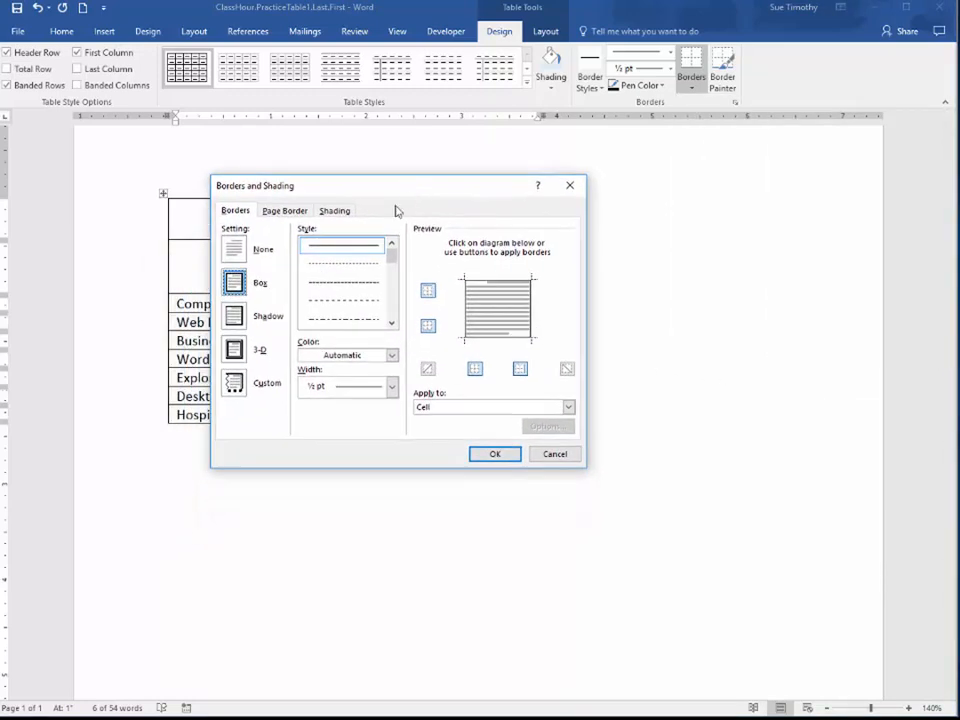
{"action": "left_click", "coordinate": [391, 321]}
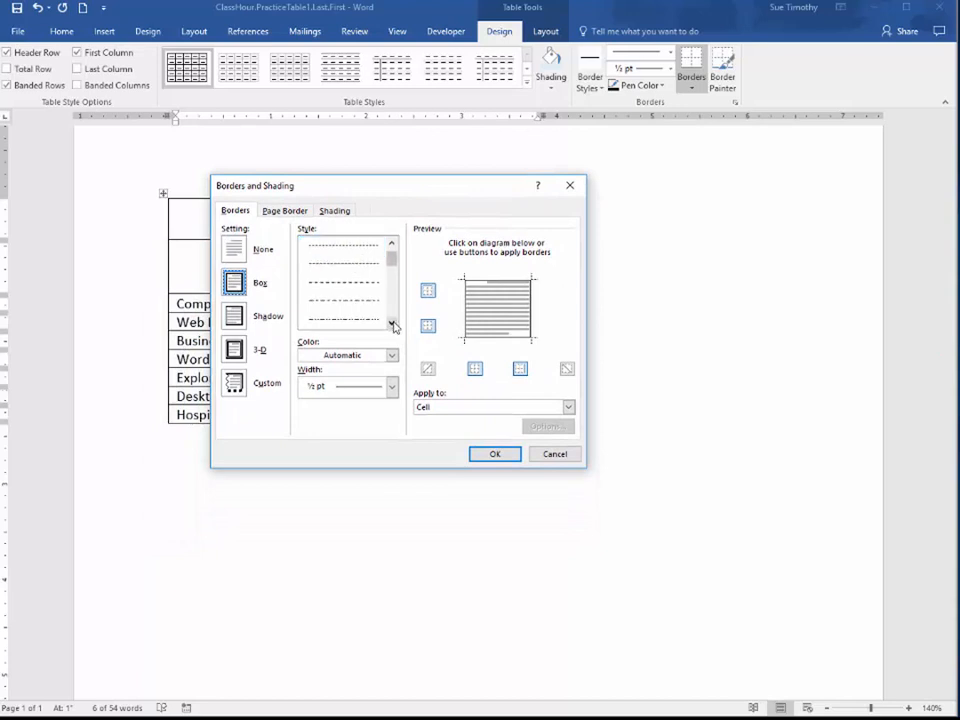
{"action": "left_click", "coordinate": [391, 321]}
{"action": "left_click", "coordinate": [391, 321]}
{"action": "left_click", "coordinate": [391, 321]}
{"action": "left_click", "coordinate": [391, 321]}
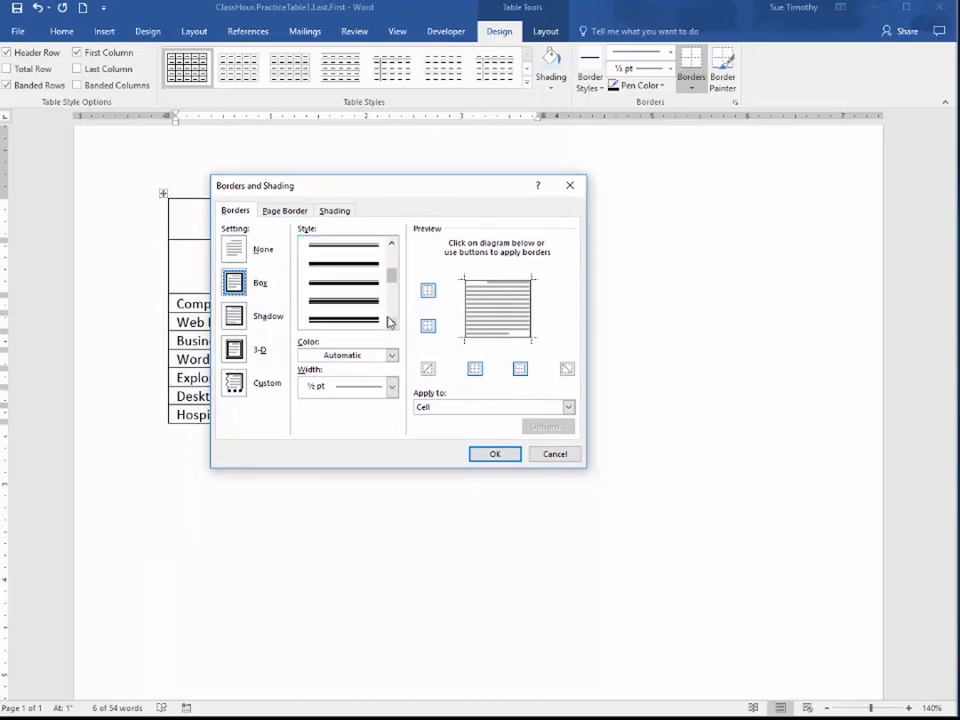
{"action": "left_click", "coordinate": [355, 284]}
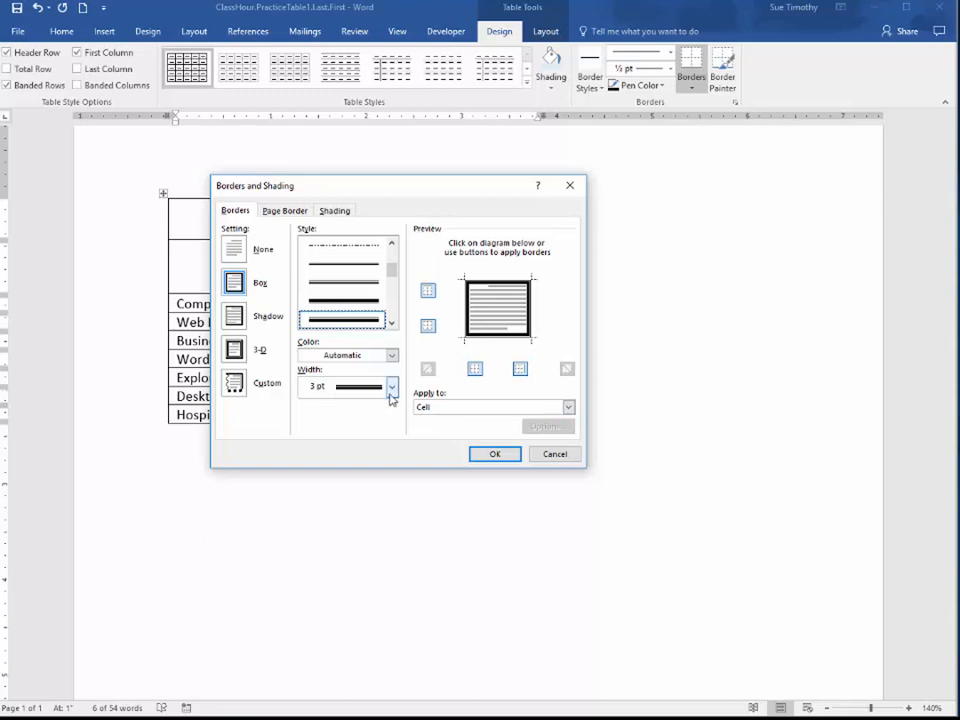
Fill the title cell with the lightest orange theme shade and apply the border and shading settings
{"action": "left_click", "coordinate": [336, 211]}
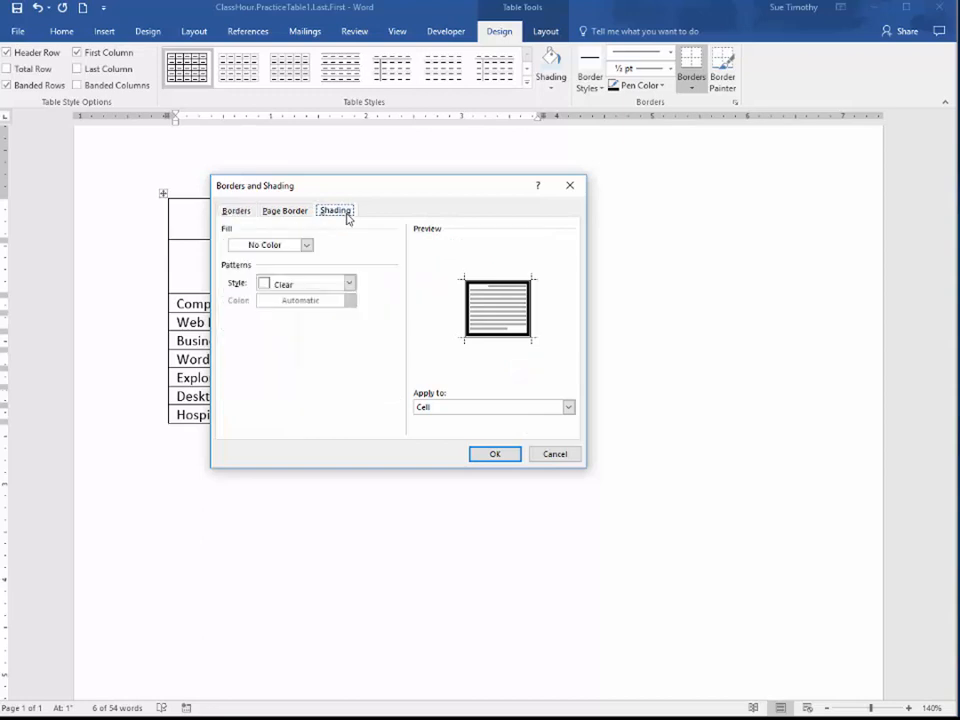
{"action": "left_click", "coordinate": [307, 246]}
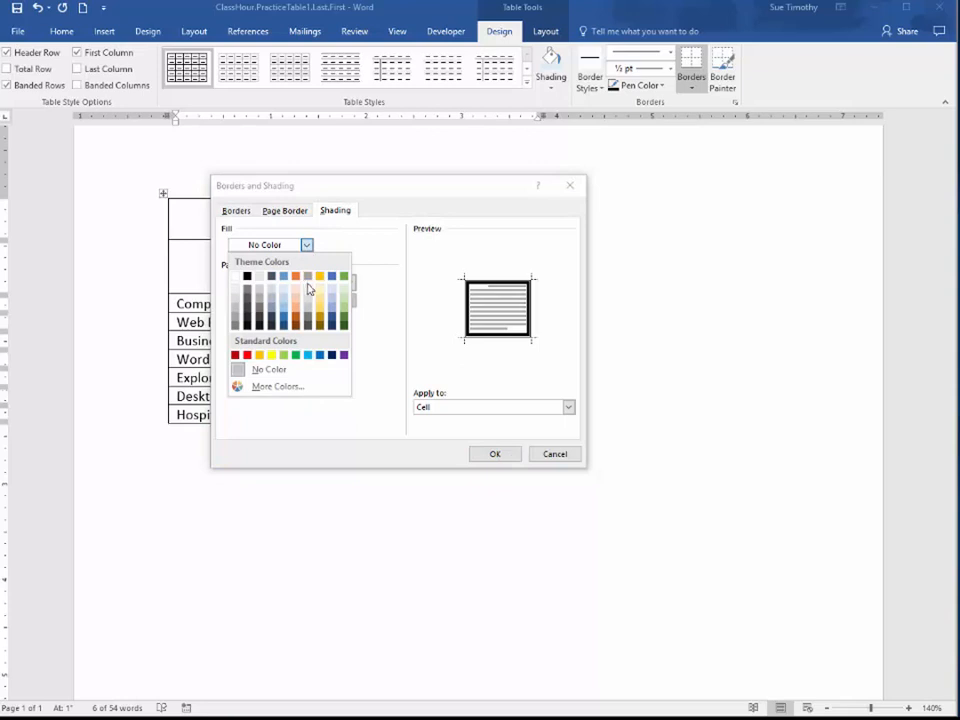
{"action": "left_click", "coordinate": [300, 294]}
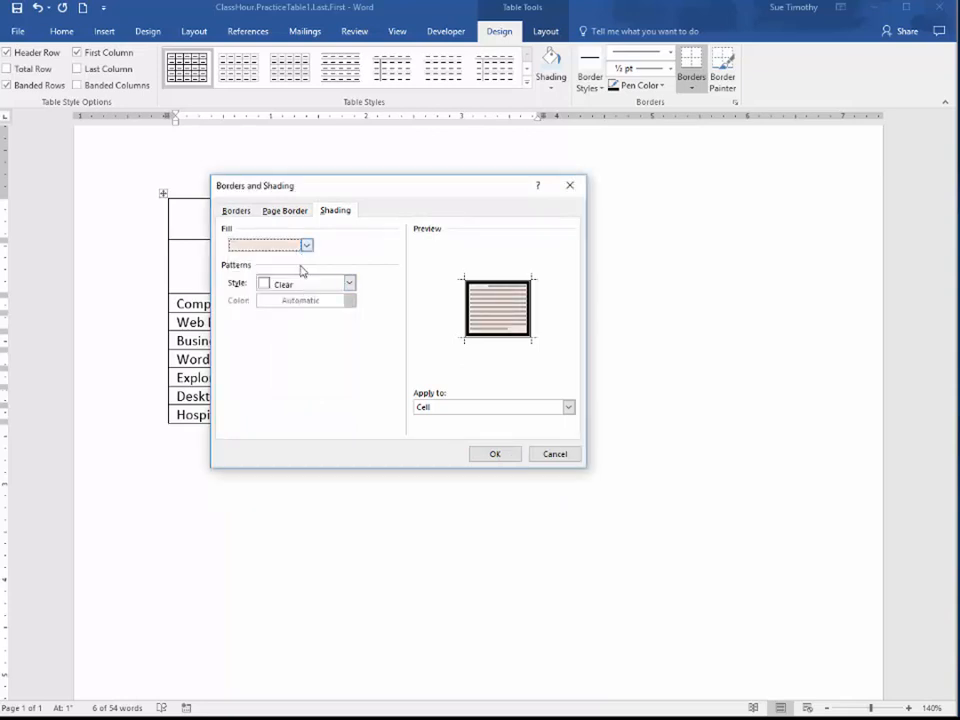
{"action": "left_click", "coordinate": [490, 455]}
{"action": "left_click", "coordinate": [493, 453]}
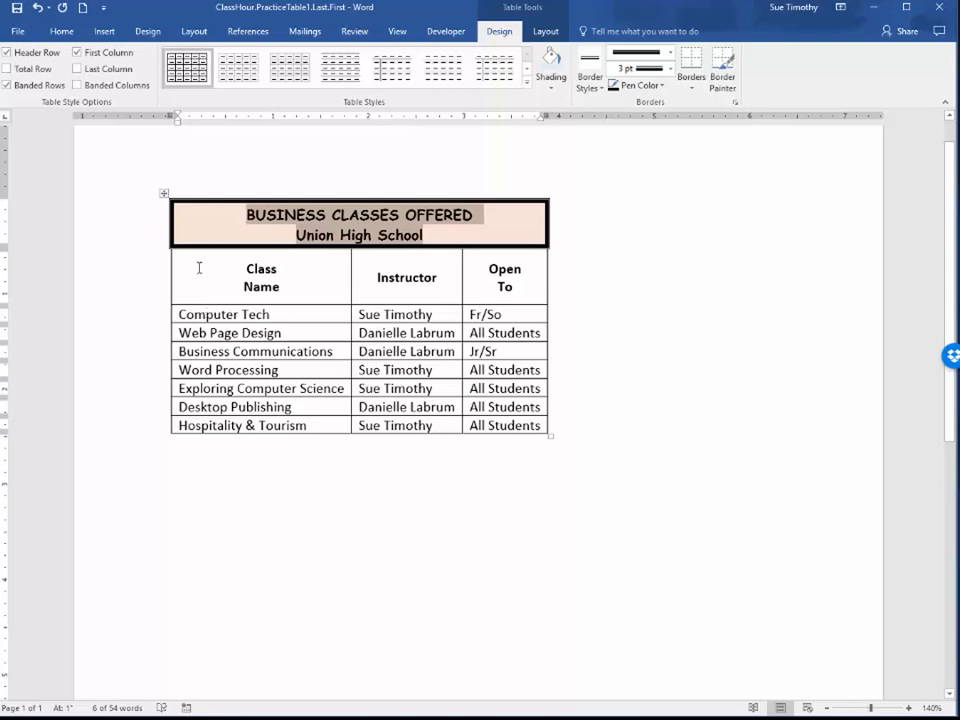
Sort the heading and class rows below the title by Class in ascending order, treating the headings as a header row
{"action": "left_click_drag", "start_coordinate": [199, 268], "coordinate": [500, 420]}
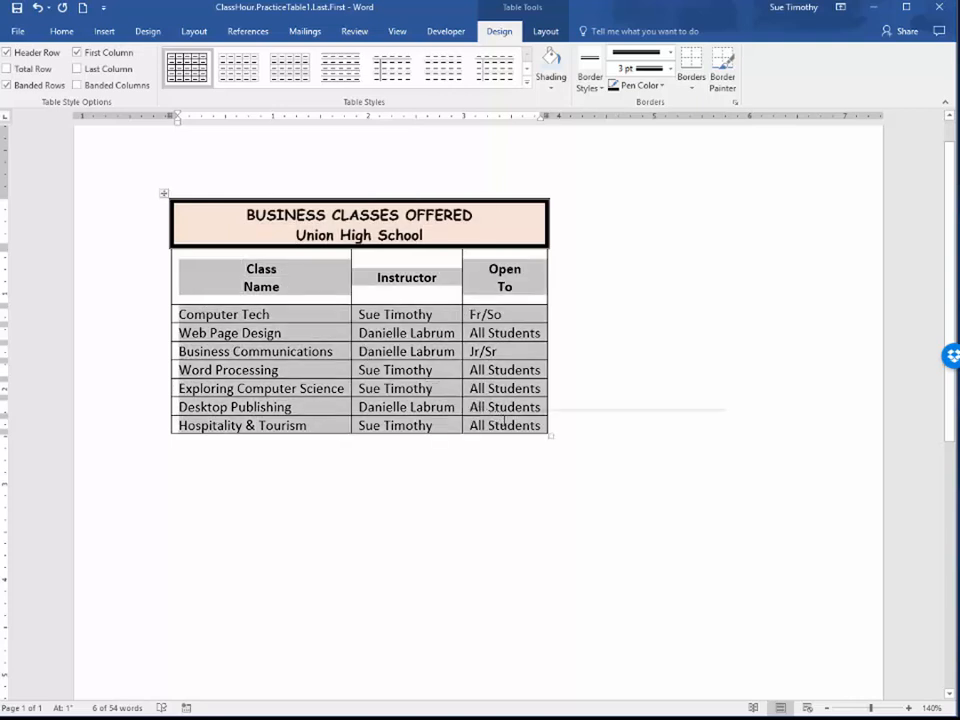
{"action": "left_click", "coordinate": [440, 425]}
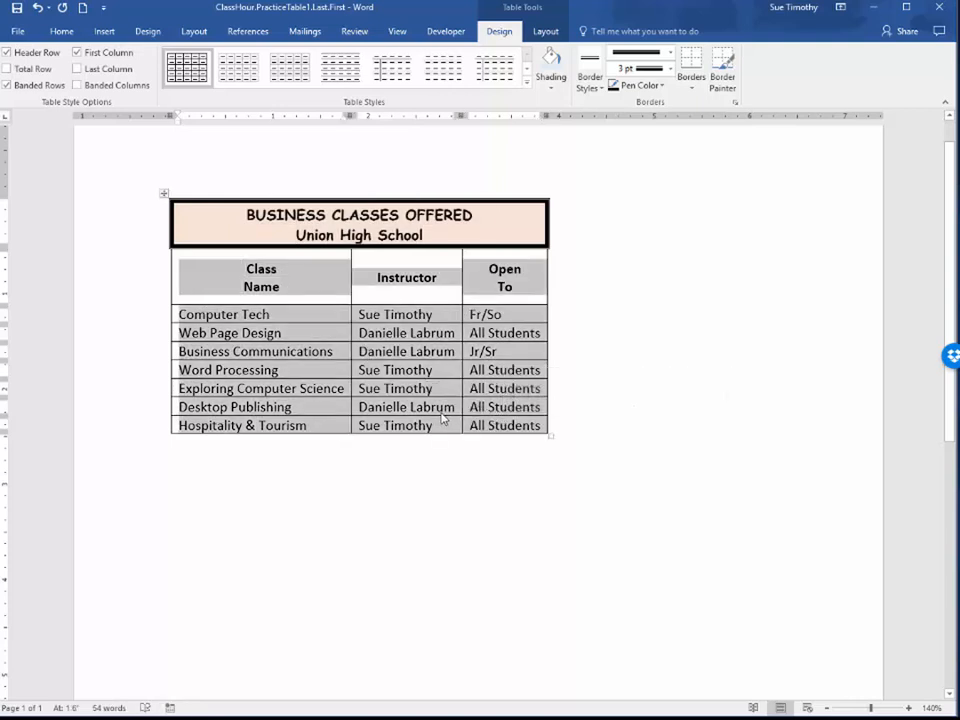
{"action": "left_click", "coordinate": [547, 33]}
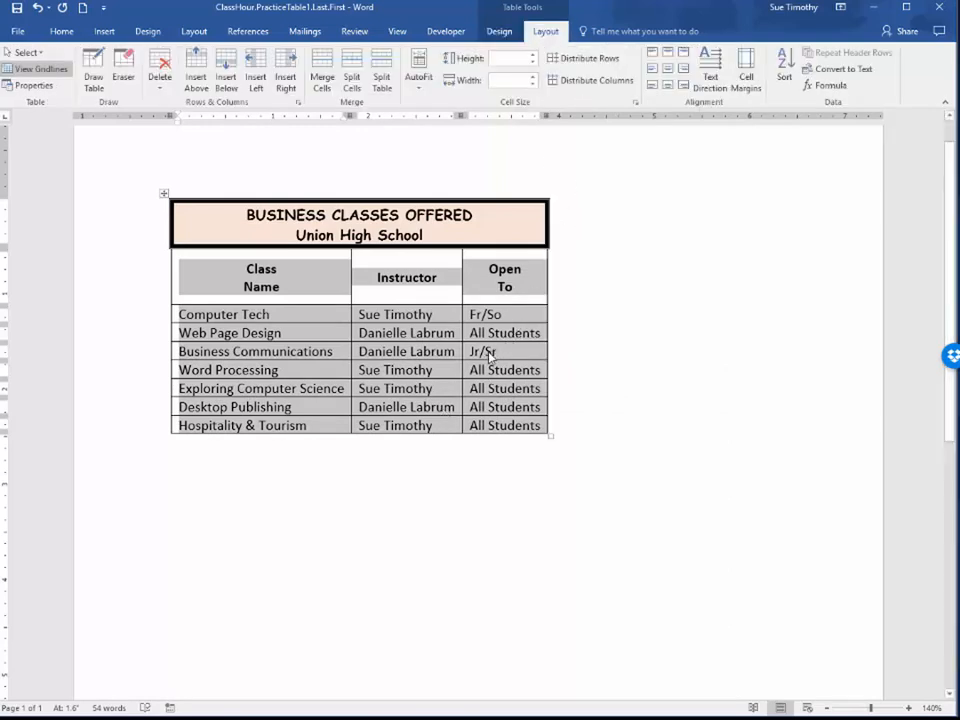
{"action": "left_click", "coordinate": [785, 68]}
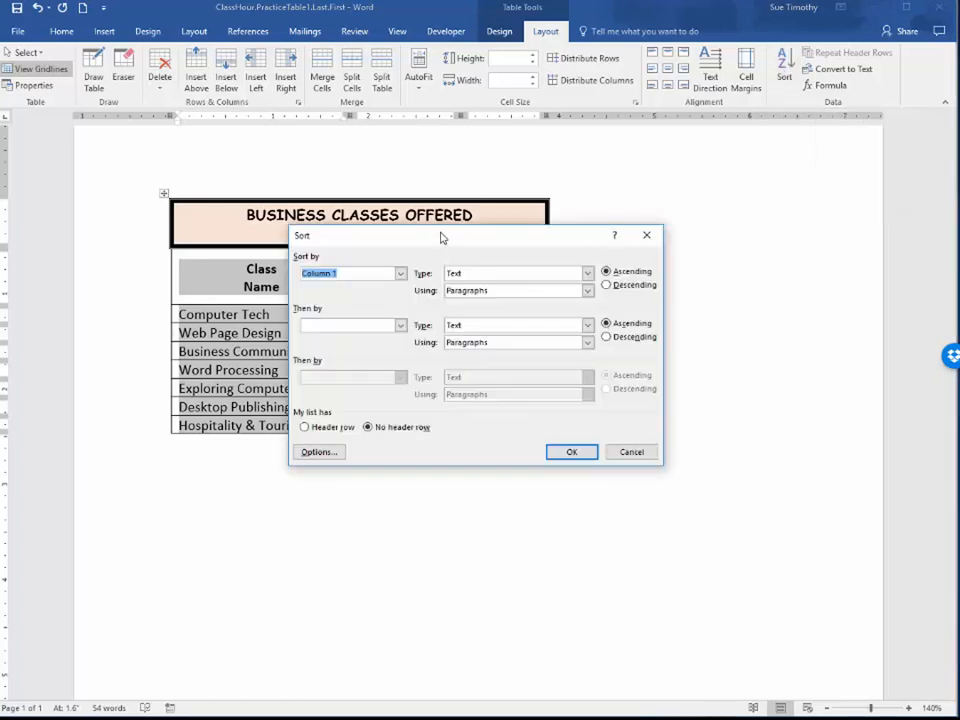
{"action": "left_click_drag", "start_coordinate": [441, 250], "coordinate": [530, 274]}
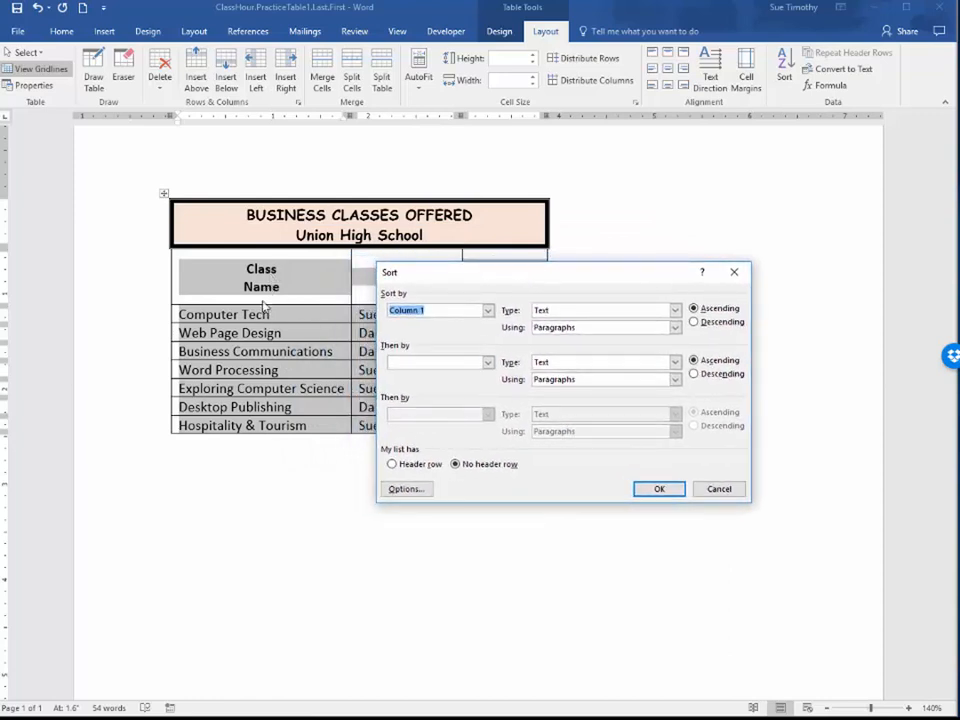
{"action": "left_click", "coordinate": [392, 464]}
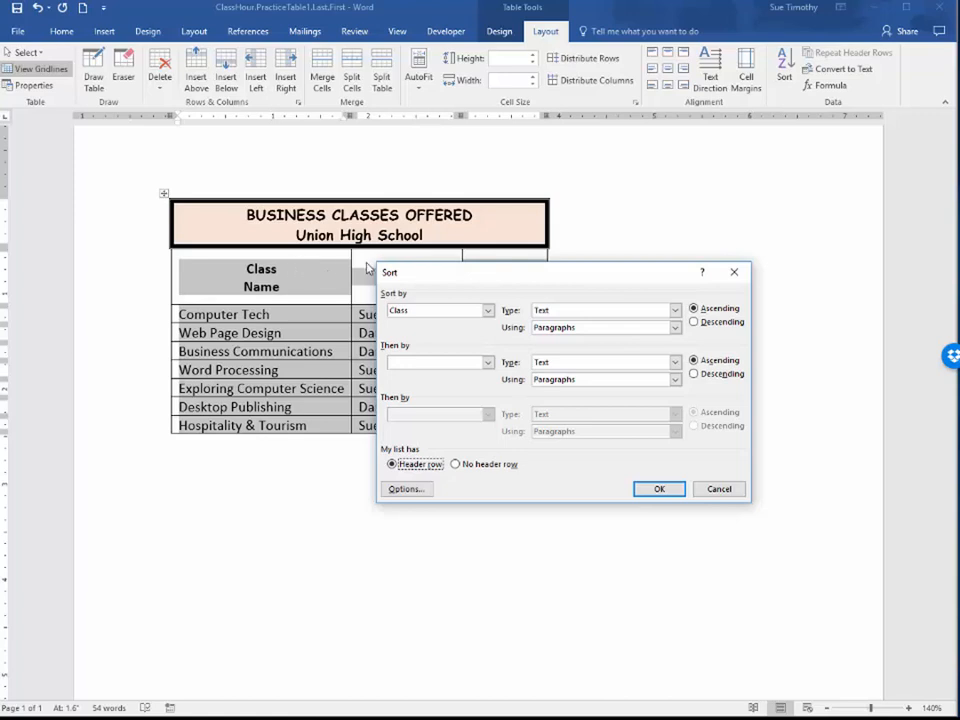
{"action": "left_click", "coordinate": [488, 312]}
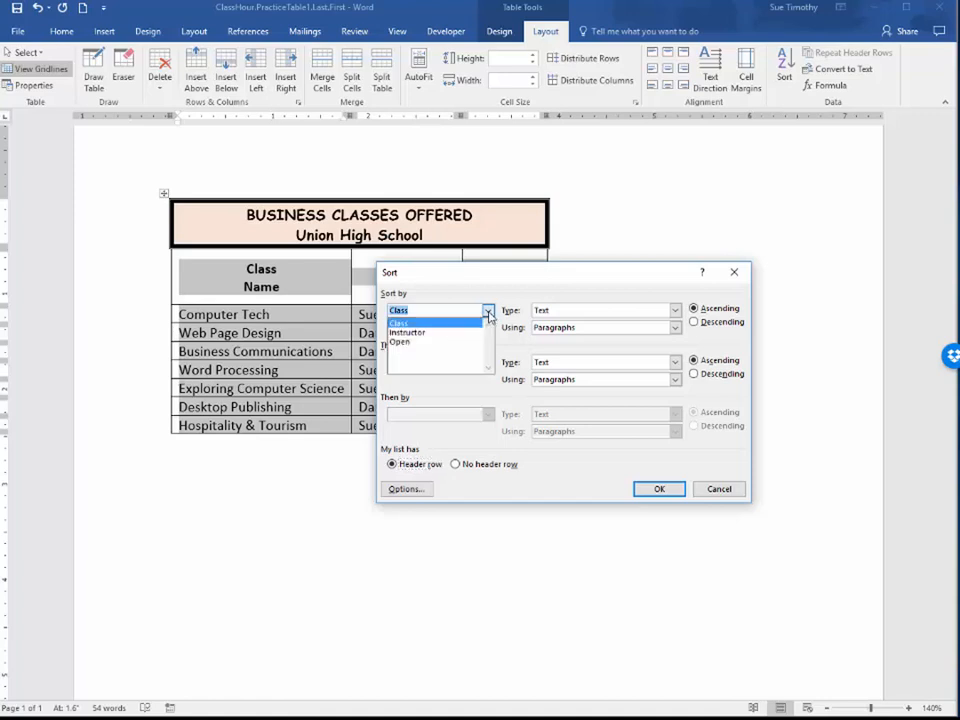
{"action": "left_click", "coordinate": [412, 324]}
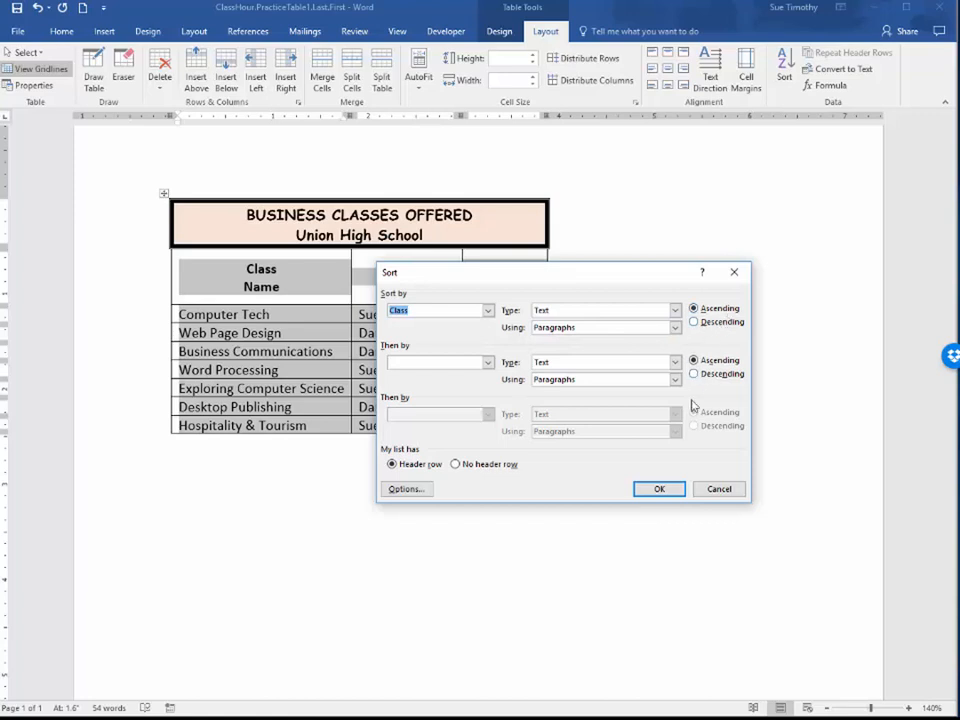
{"action": "left_click", "coordinate": [664, 489]}
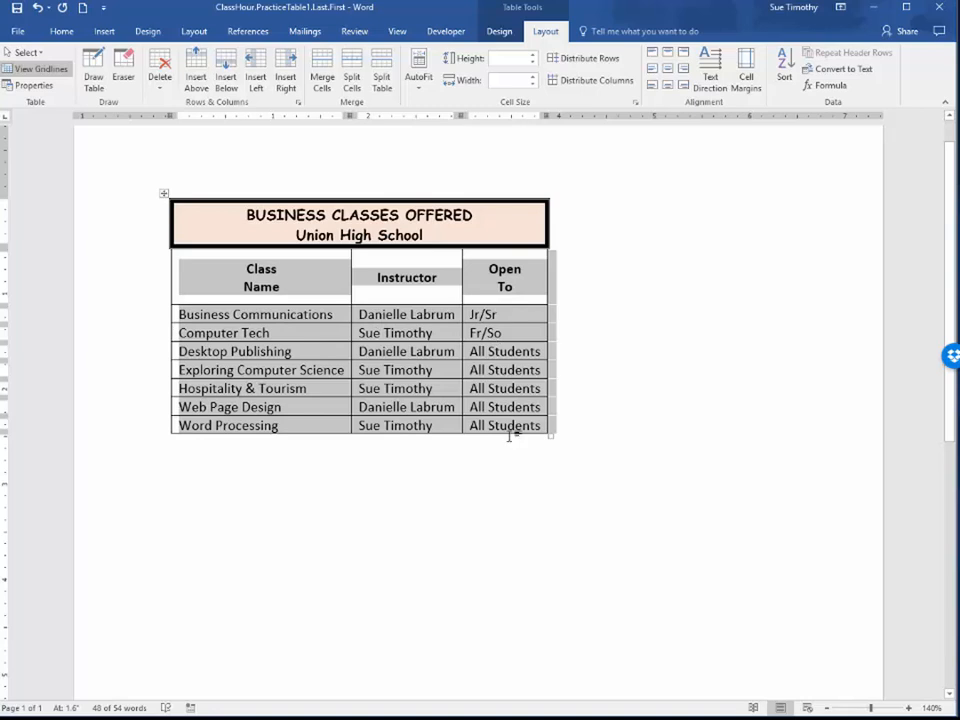
Align the entries under Instructor top center and the entries under Open To top right
{"action": "left_click", "coordinate": [394, 314]}
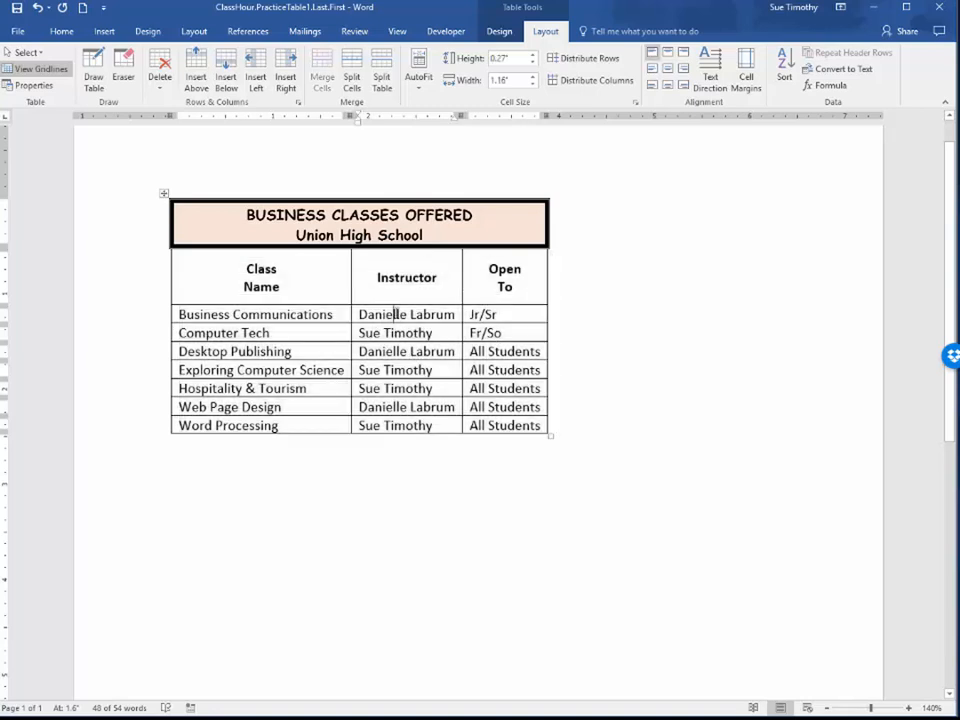
{"action": "left_click_drag", "start_coordinate": [394, 314], "coordinate": [407, 424]}
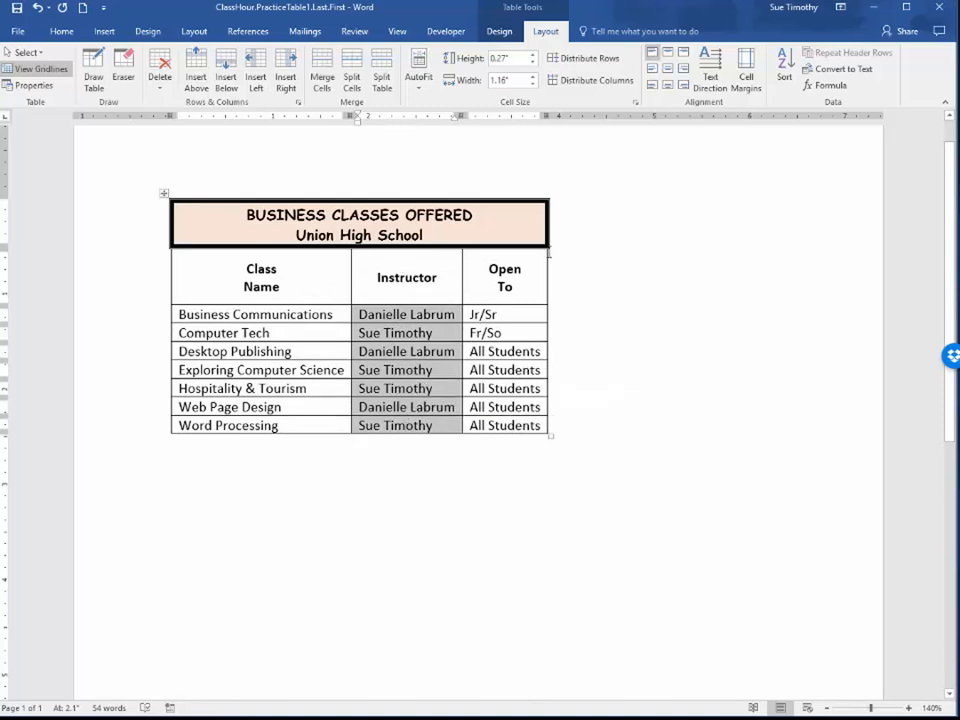
{"action": "left_click", "coordinate": [667, 60]}
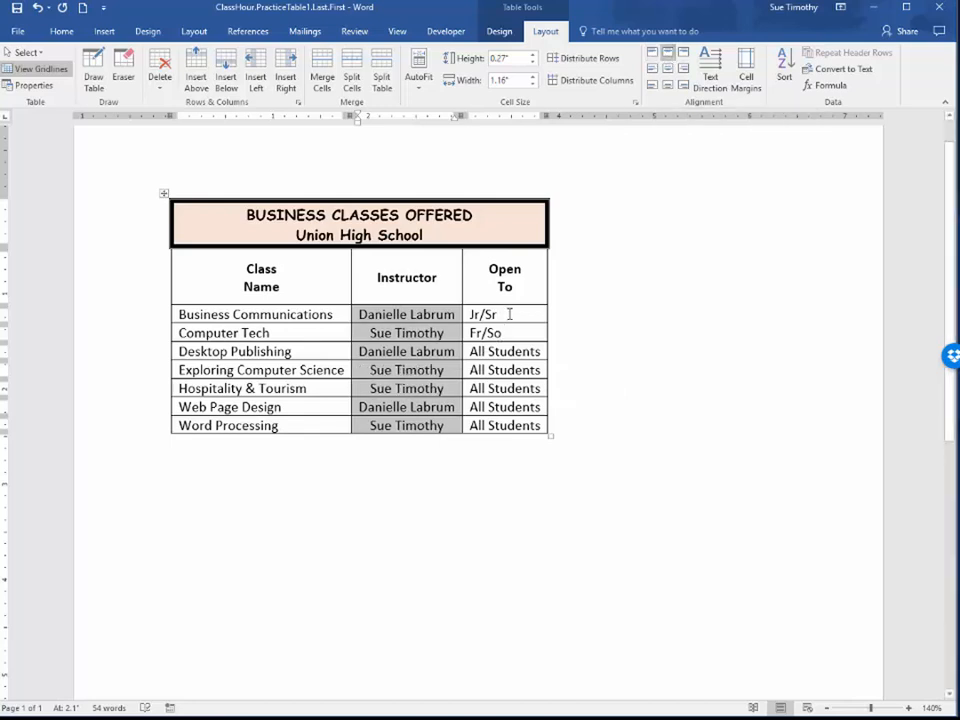
{"action": "left_click_drag", "start_coordinate": [490, 314], "coordinate": [510, 425]}
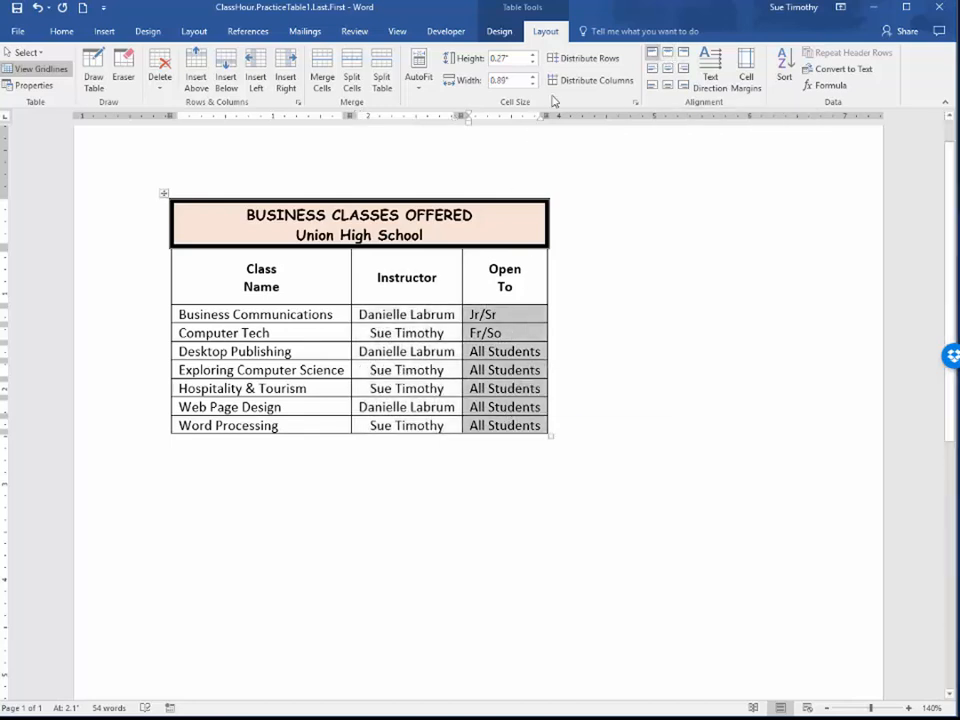
{"action": "left_click", "coordinate": [684, 53]}
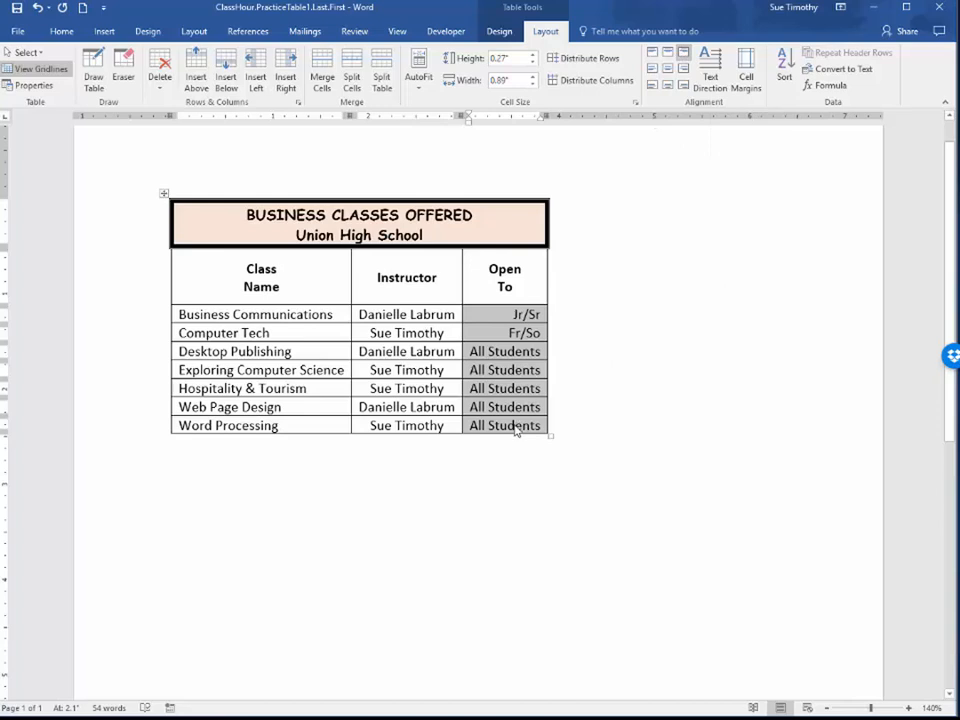
{"action": "left_click", "coordinate": [62, 31]}
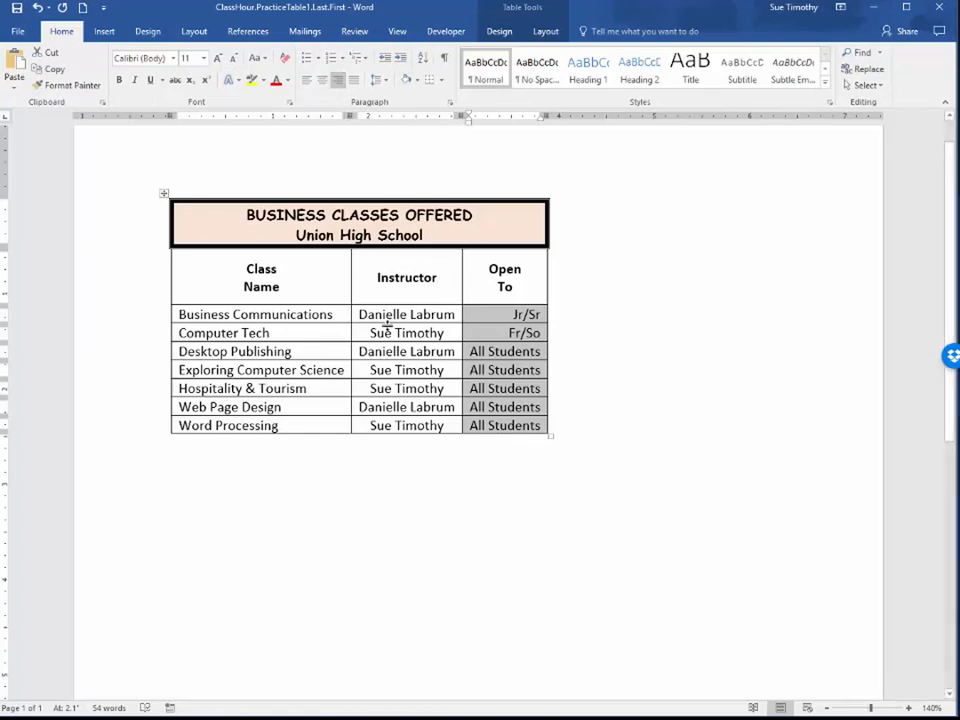
{"action": "left_click", "coordinate": [406, 349]}
{"action": "left_click", "coordinate": [238, 354]}
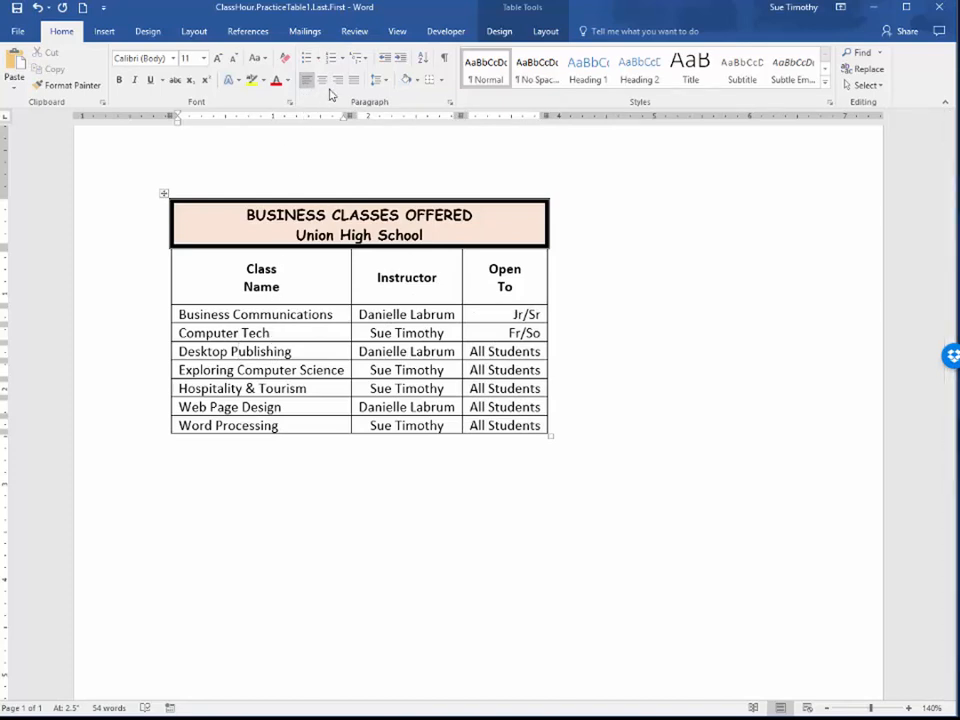
{"action": "left_click", "coordinate": [510, 333]}
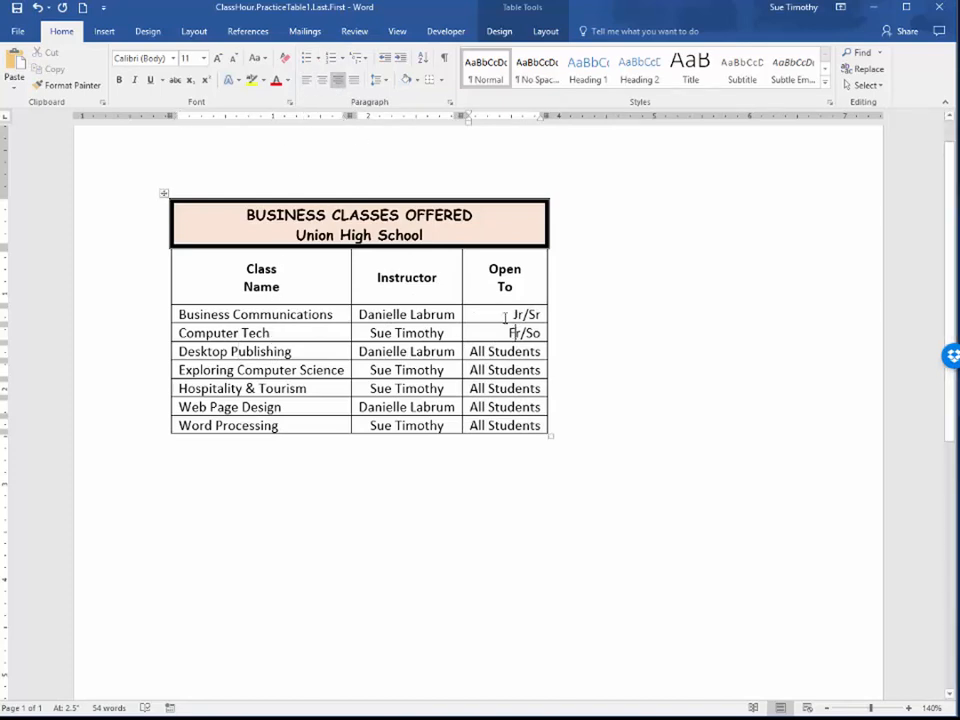
Sort the heading and class rows by Instructor in descending order, treating the headings as a header row
{"action": "left_click", "coordinate": [546, 31]}
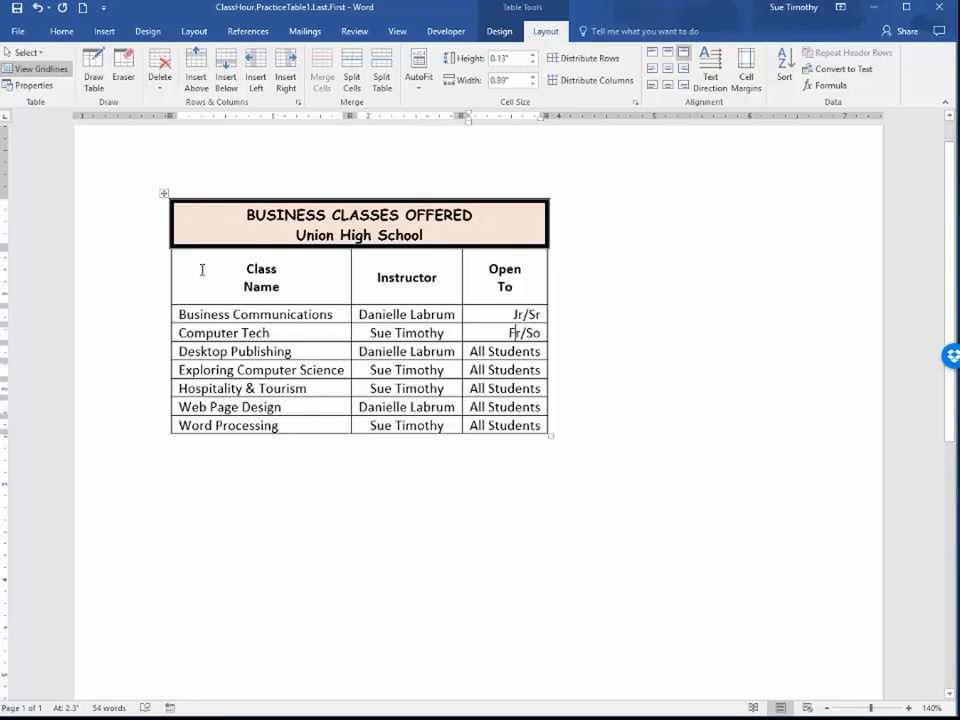
{"action": "left_click_drag", "start_coordinate": [201, 269], "coordinate": [494, 421]}
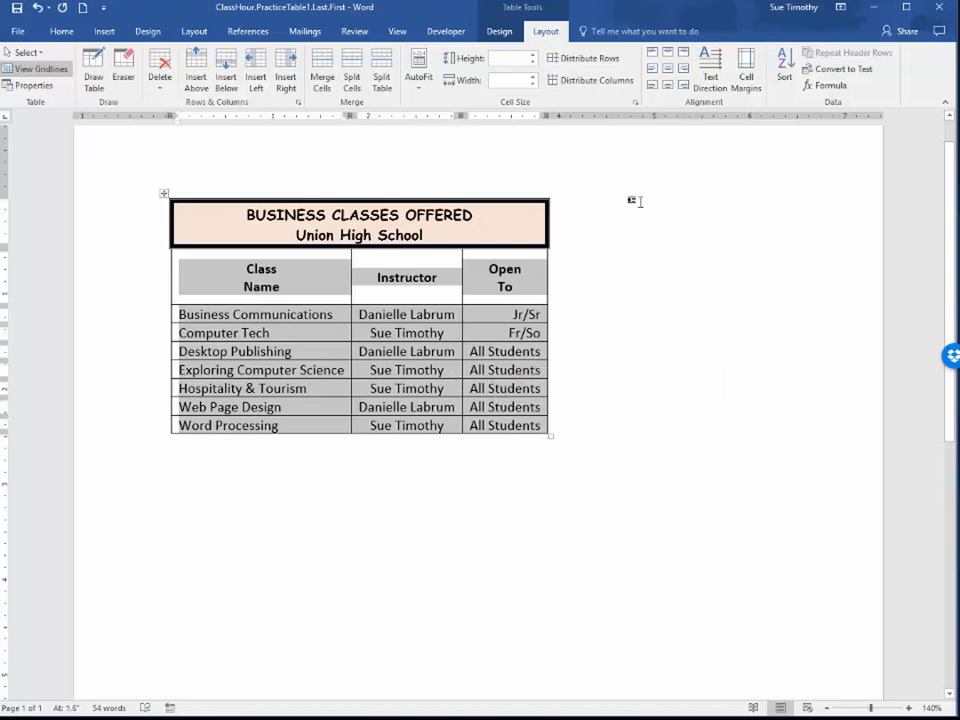
{"action": "left_click", "coordinate": [785, 64]}
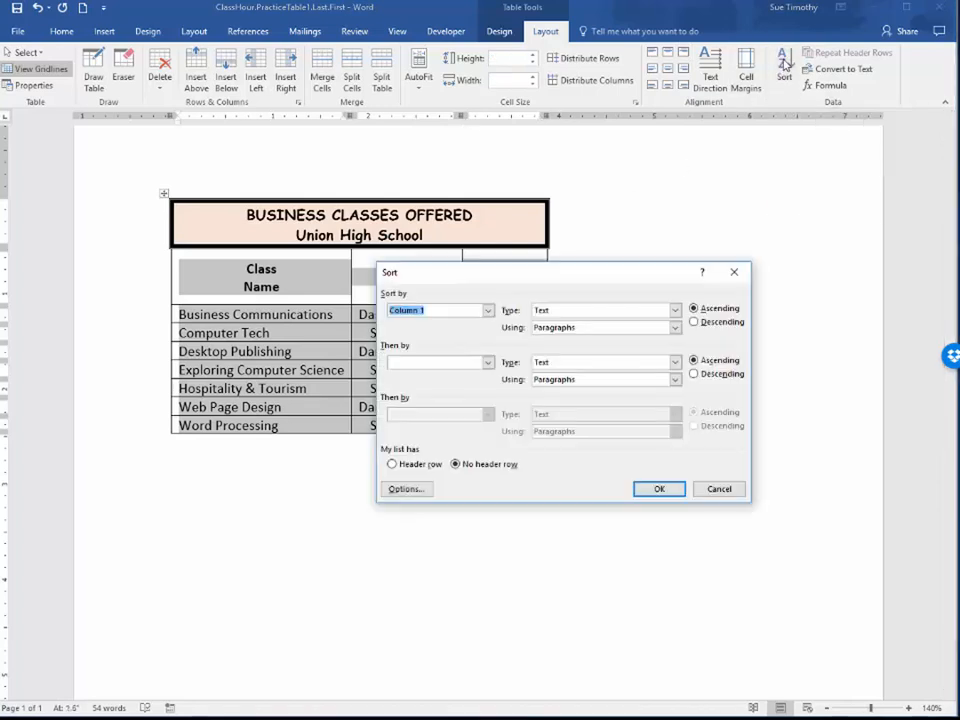
{"action": "left_click", "coordinate": [392, 466]}
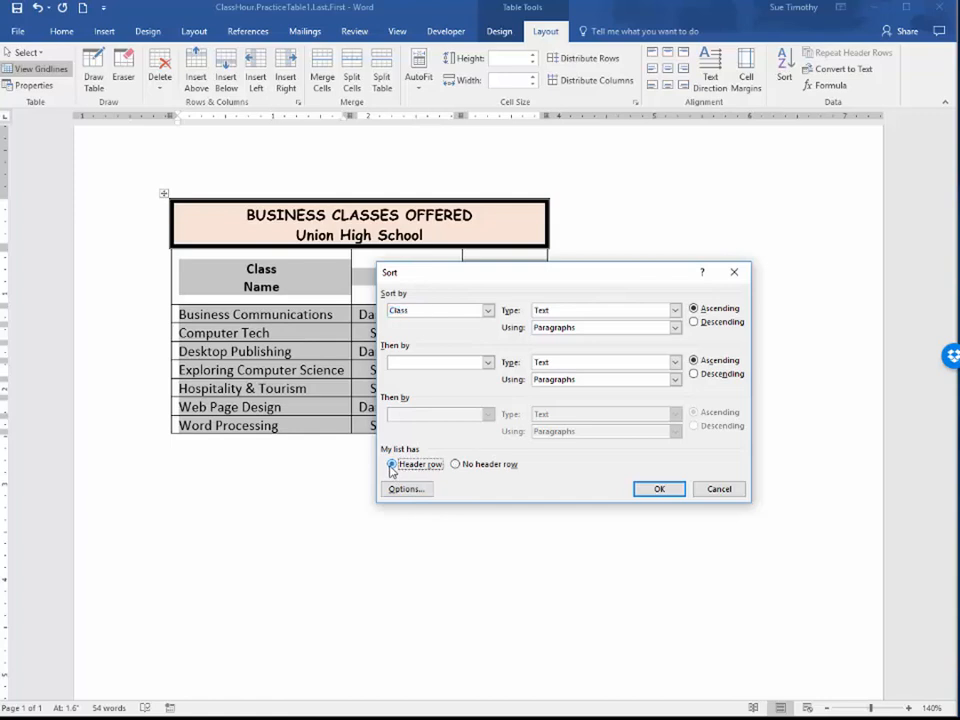
{"action": "left_click", "coordinate": [488, 311]}
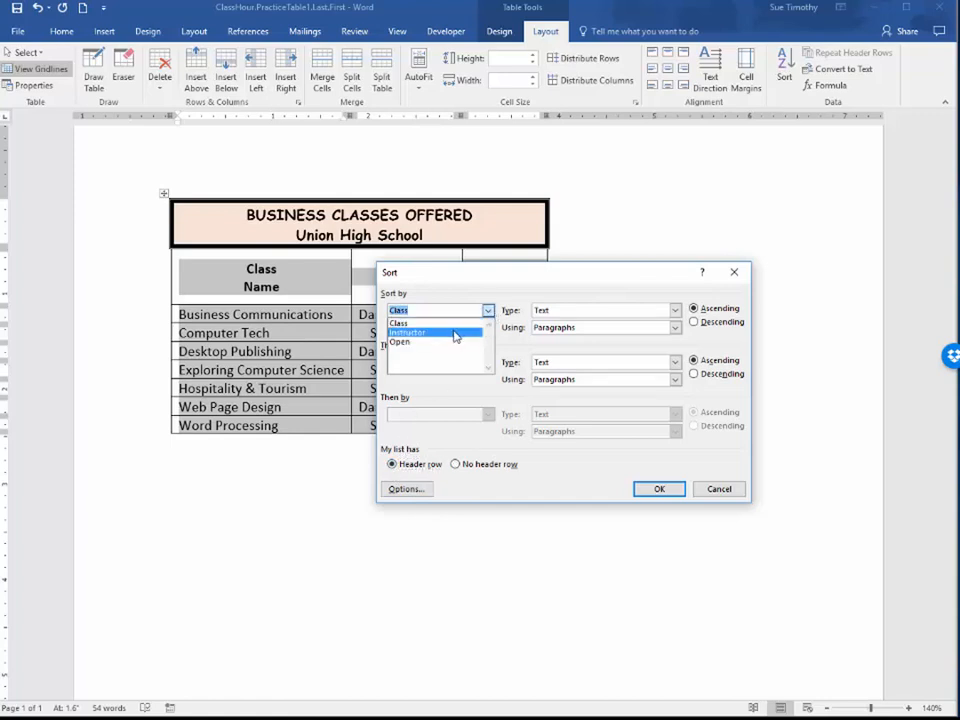
{"action": "left_click", "coordinate": [455, 334]}
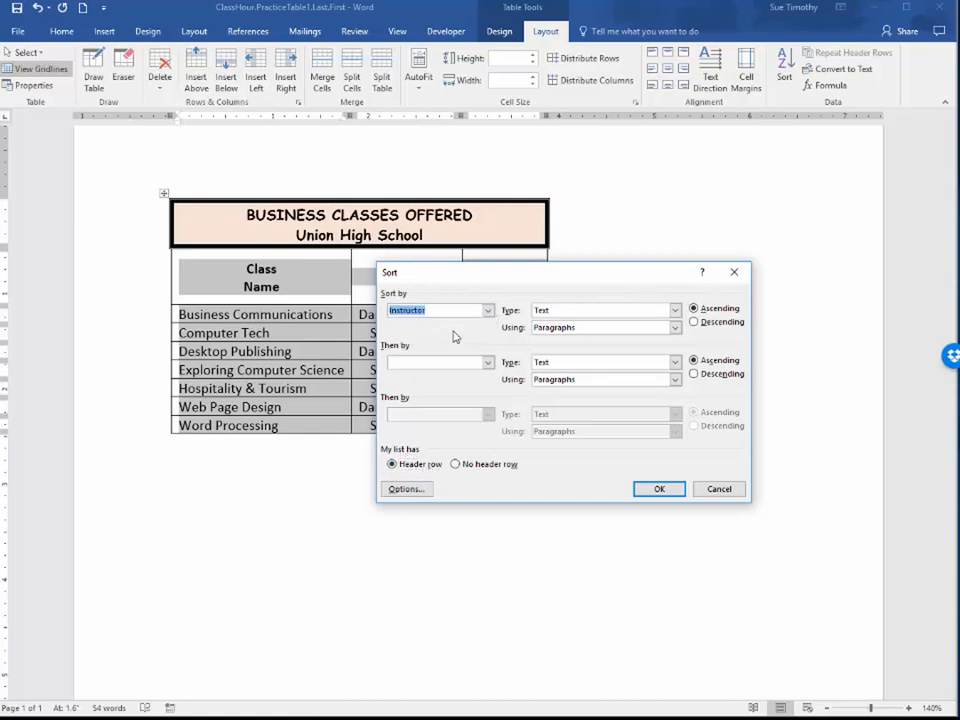
{"action": "left_click", "coordinate": [694, 323]}
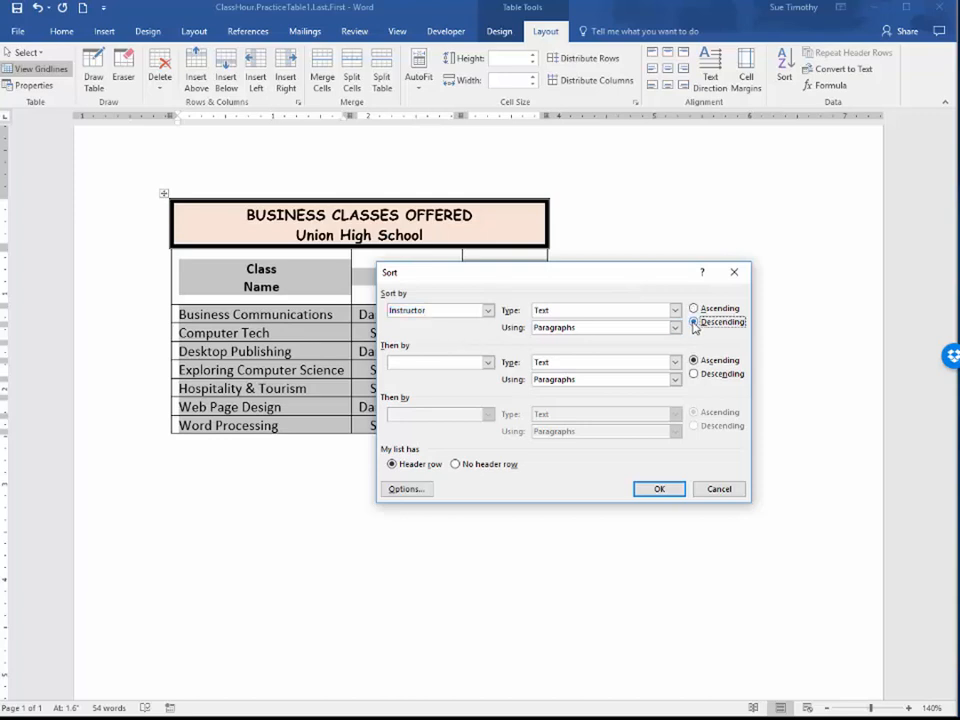
{"action": "left_click", "coordinate": [658, 489]}
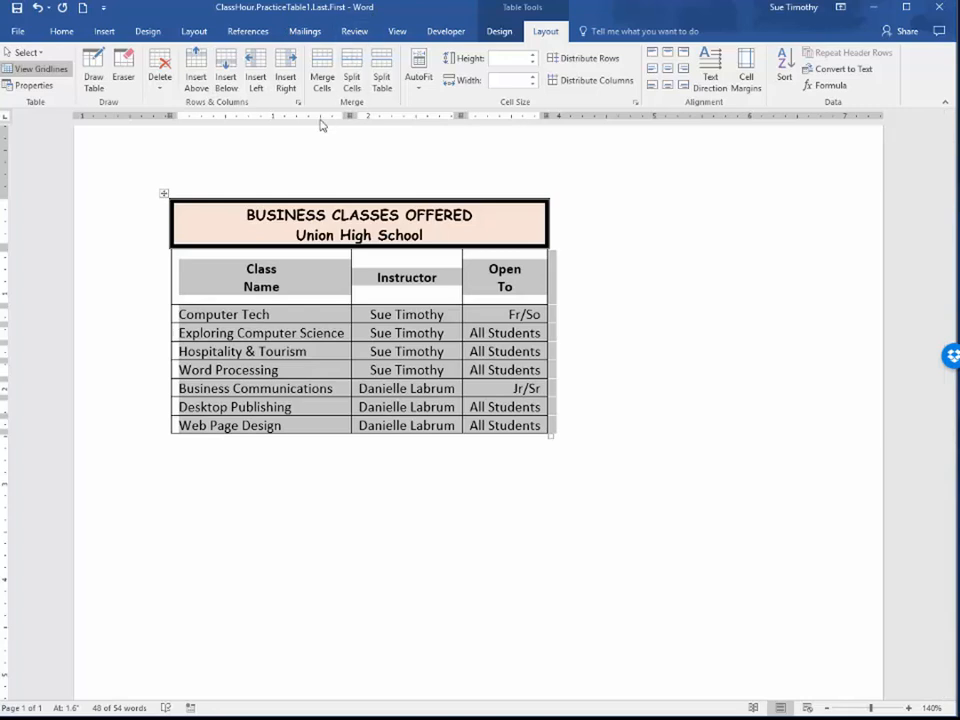
Enter "First Last" at the left of the page header and insert the document's file name at its center
{"action": "left_click", "coordinate": [114, 154]}
{"action": "double_click", "coordinate": [114, 154]}
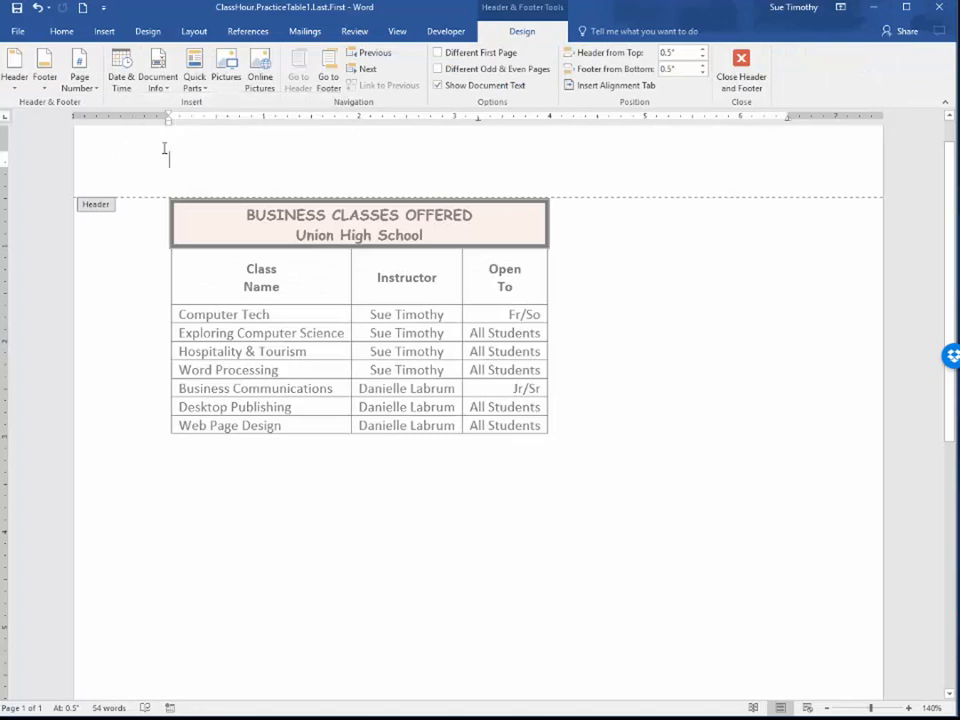
{"action": "type", "text": "First"}
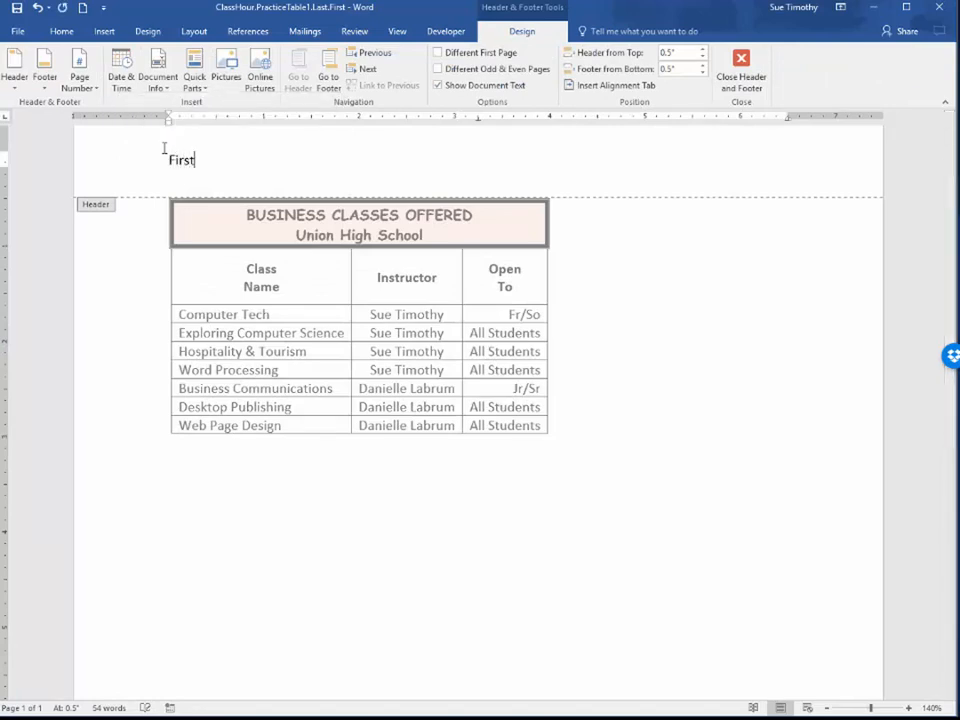
{"action": "type", "text": " Last"}
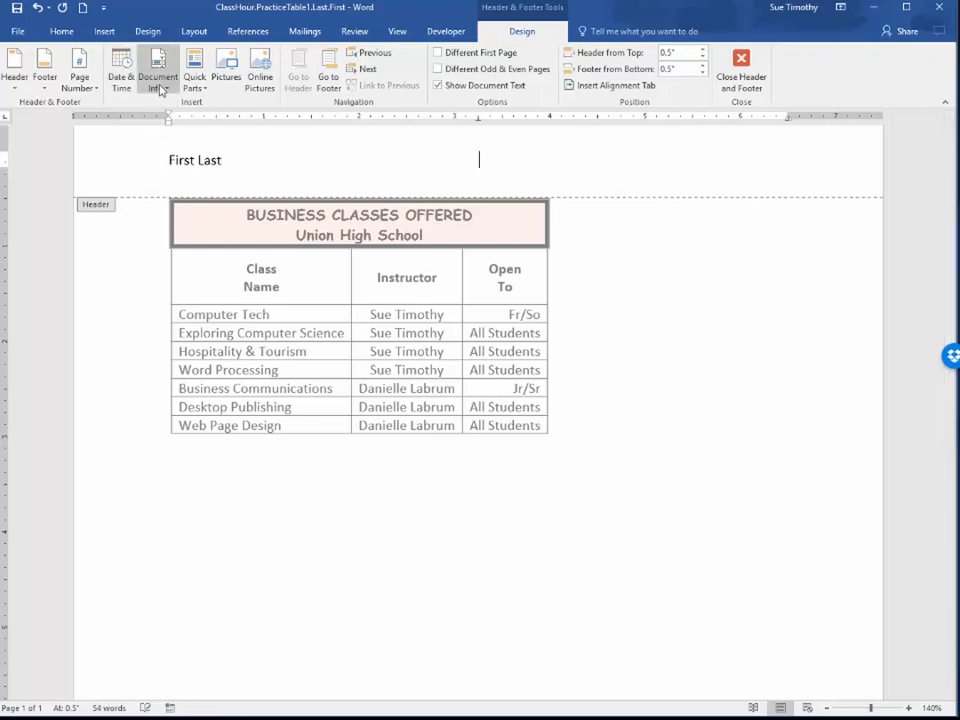
{"action": "left_click", "coordinate": [159, 88]}
{"action": "left_click", "coordinate": [178, 121]}
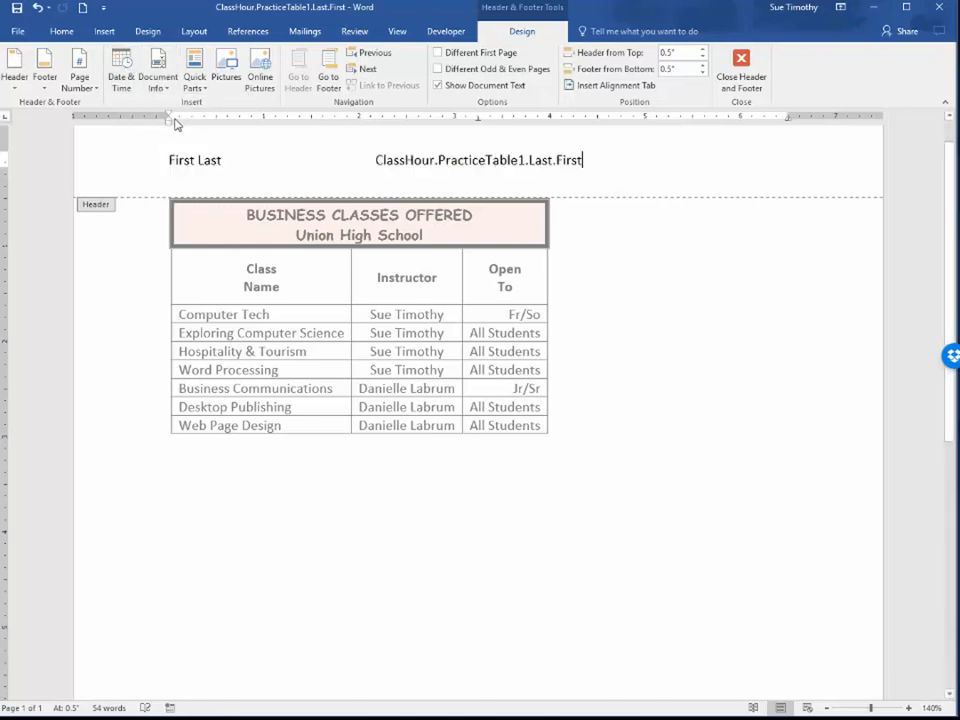
Insert the date at the right of the page header in the "October 9, 2016" format and return to the document body
{"action": "key", "text": "Tab"}
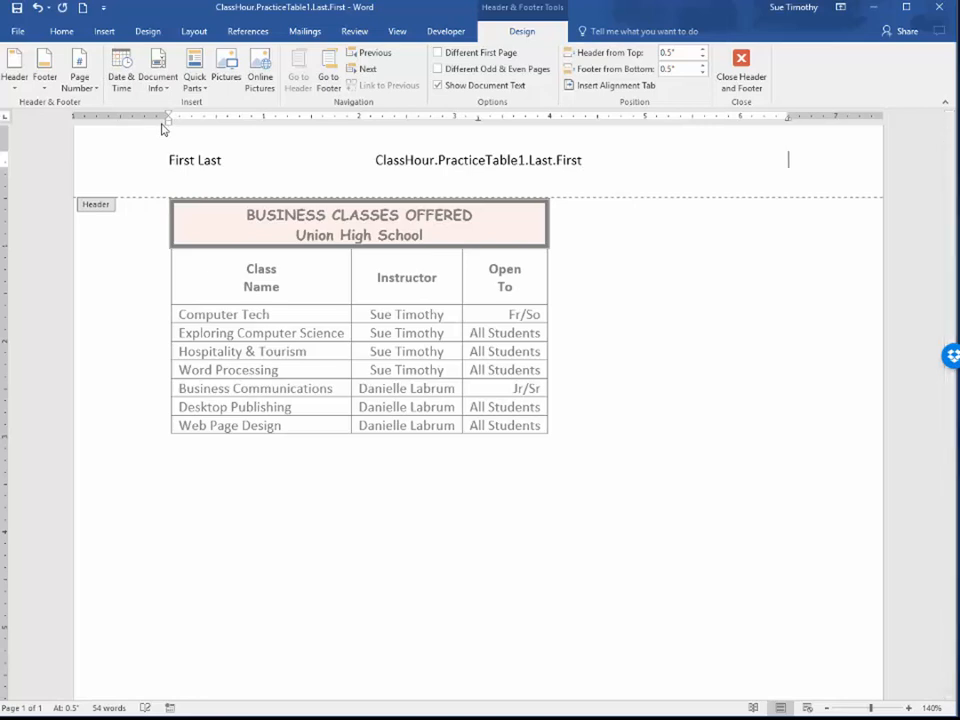
{"action": "left_click", "coordinate": [127, 80]}
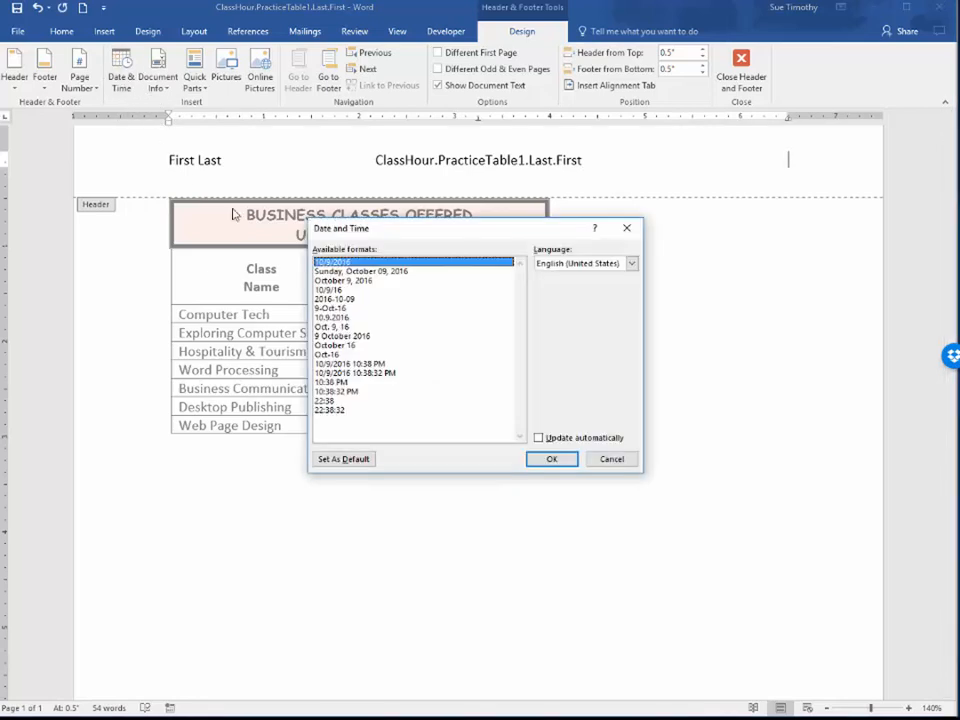
{"action": "left_click", "coordinate": [365, 281]}
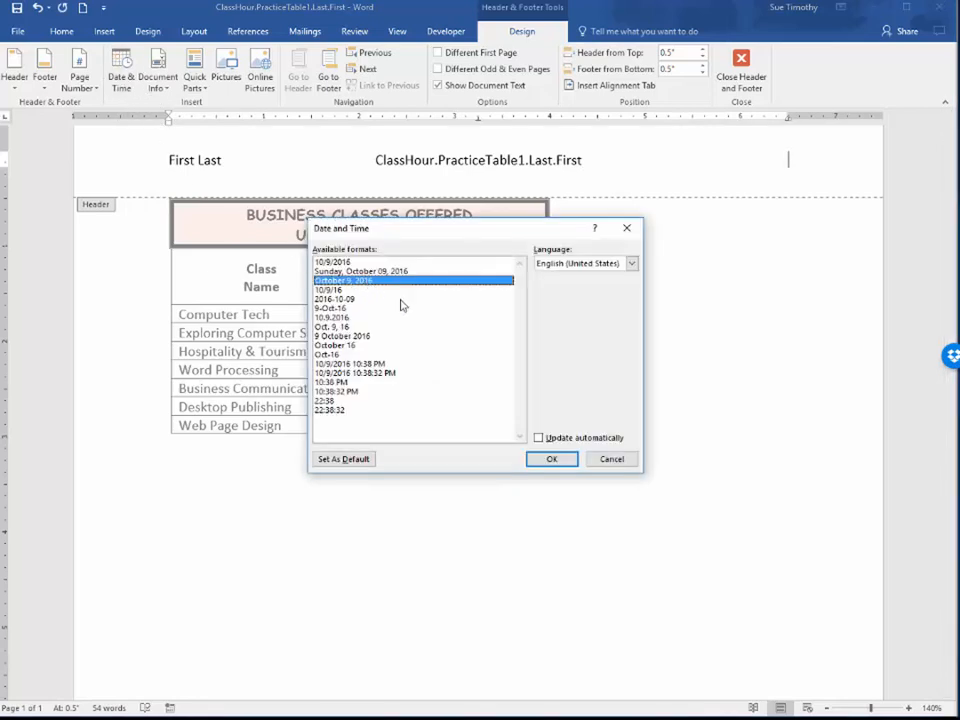
{"action": "left_click", "coordinate": [551, 460]}
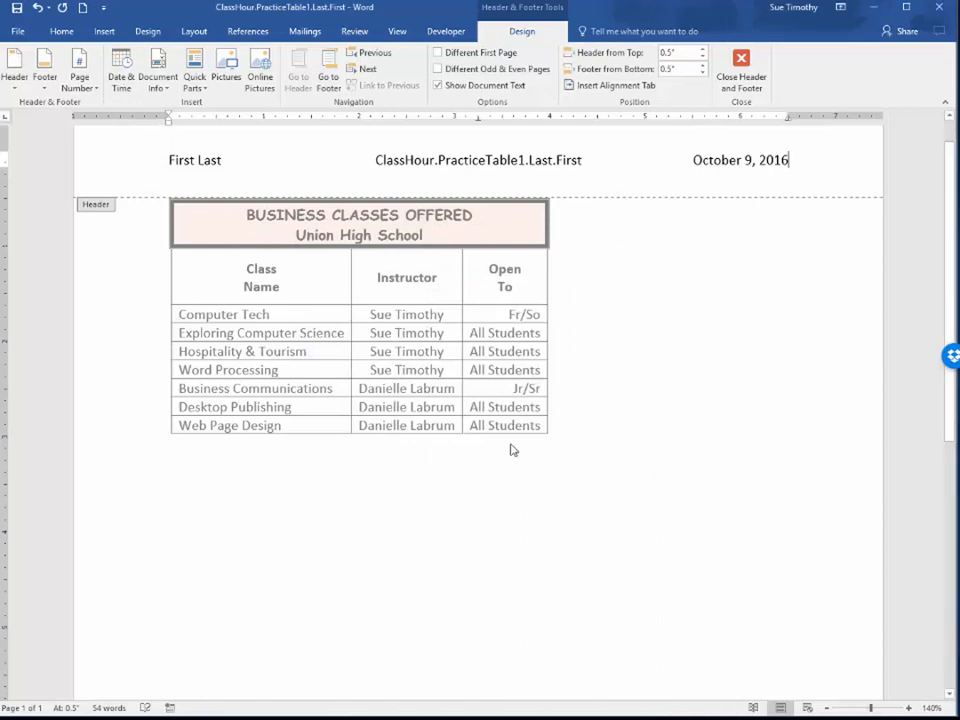
{"action": "left_click", "coordinate": [741, 80]}
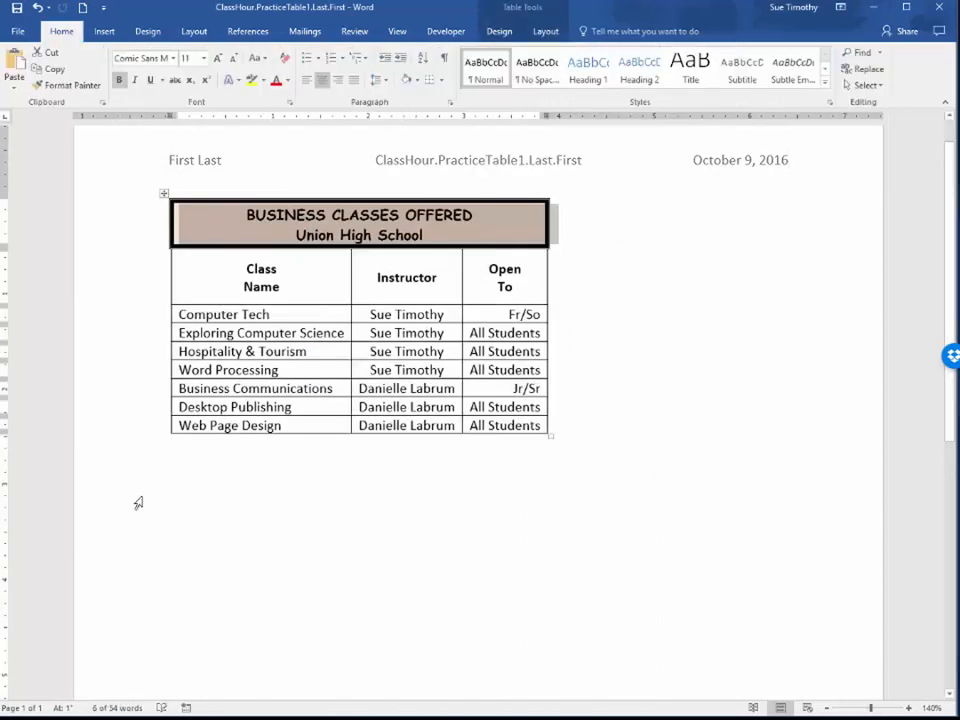
Center the whole business classes table horizontally between the page margins
{"action": "left_click", "coordinate": [162, 193]}
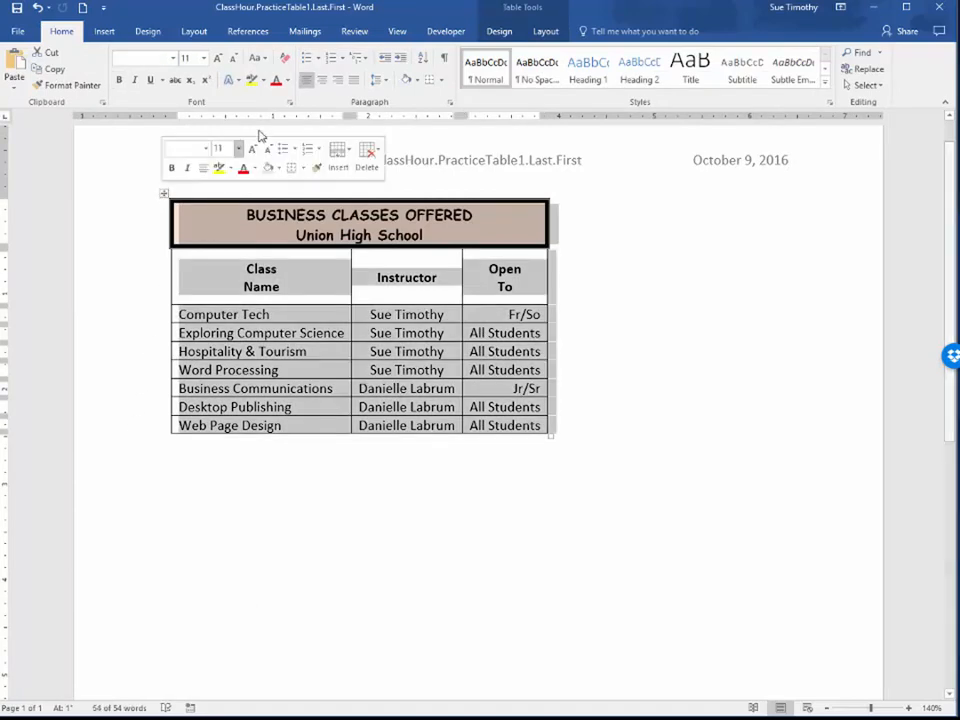
{"action": "left_click", "coordinate": [323, 82]}
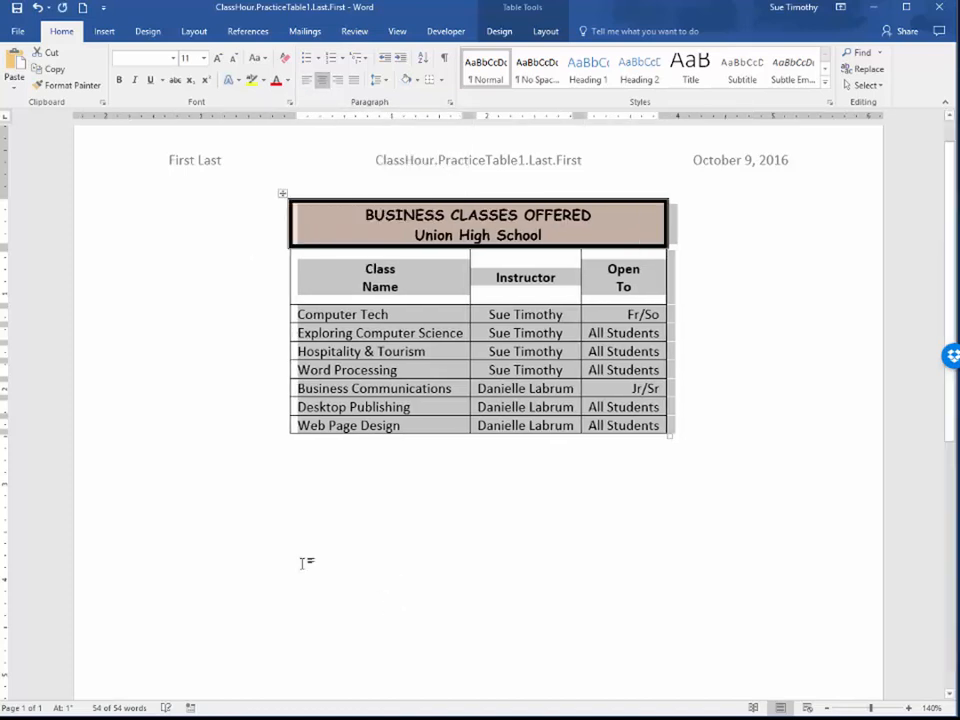
{"action": "left_click", "coordinate": [236, 524]}
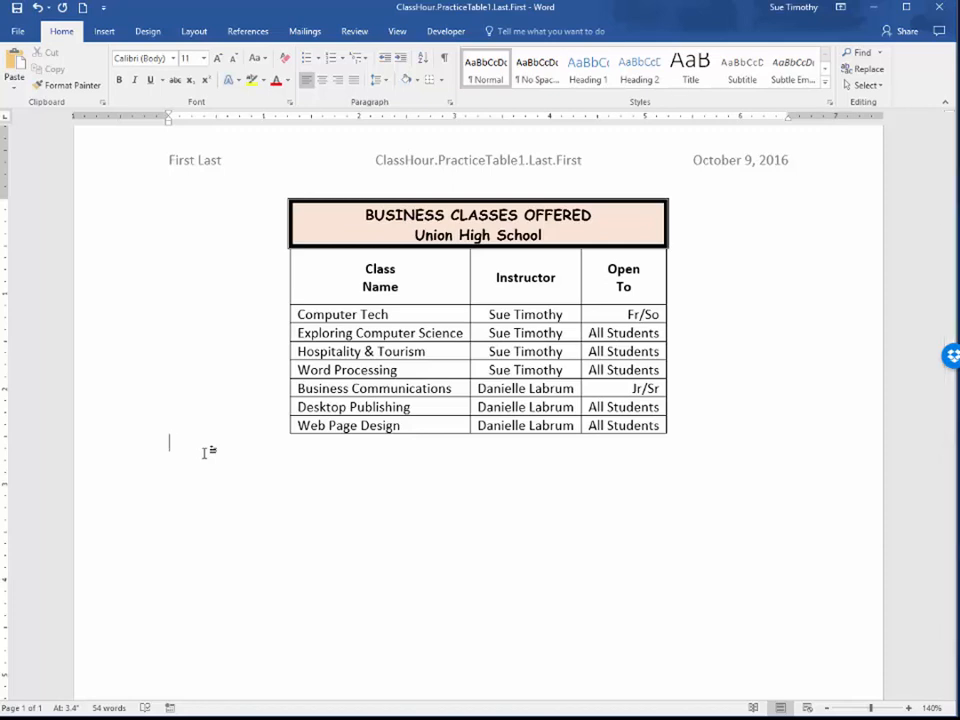
Set the page's vertical alignment to Center for the whole document
{"action": "left_click", "coordinate": [194, 31]}
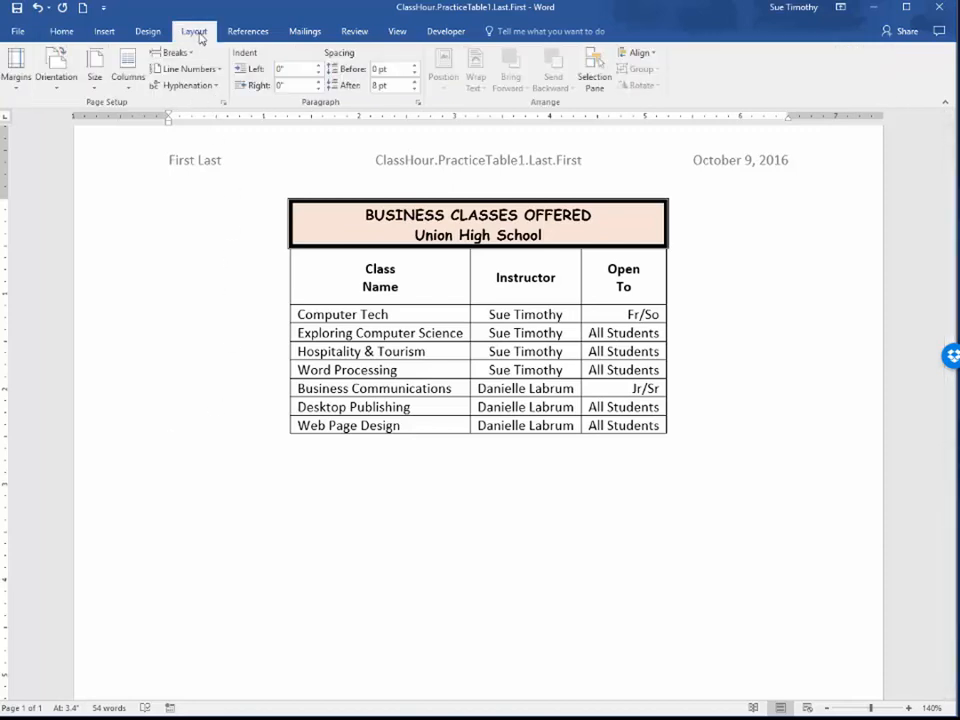
{"action": "left_click", "coordinate": [224, 104]}
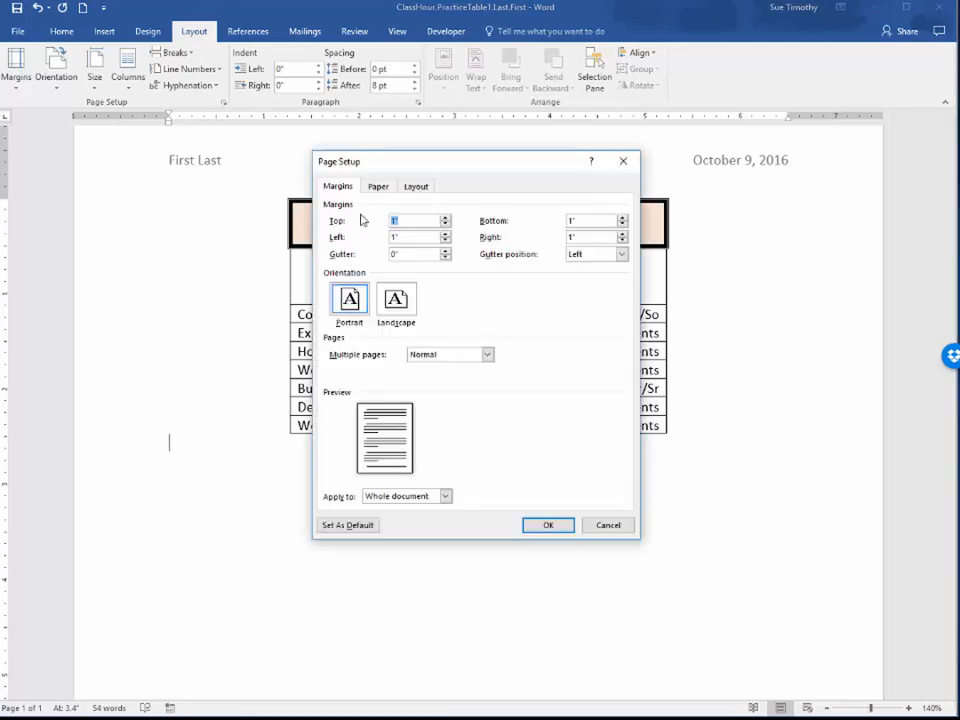
{"action": "left_click", "coordinate": [416, 188]}
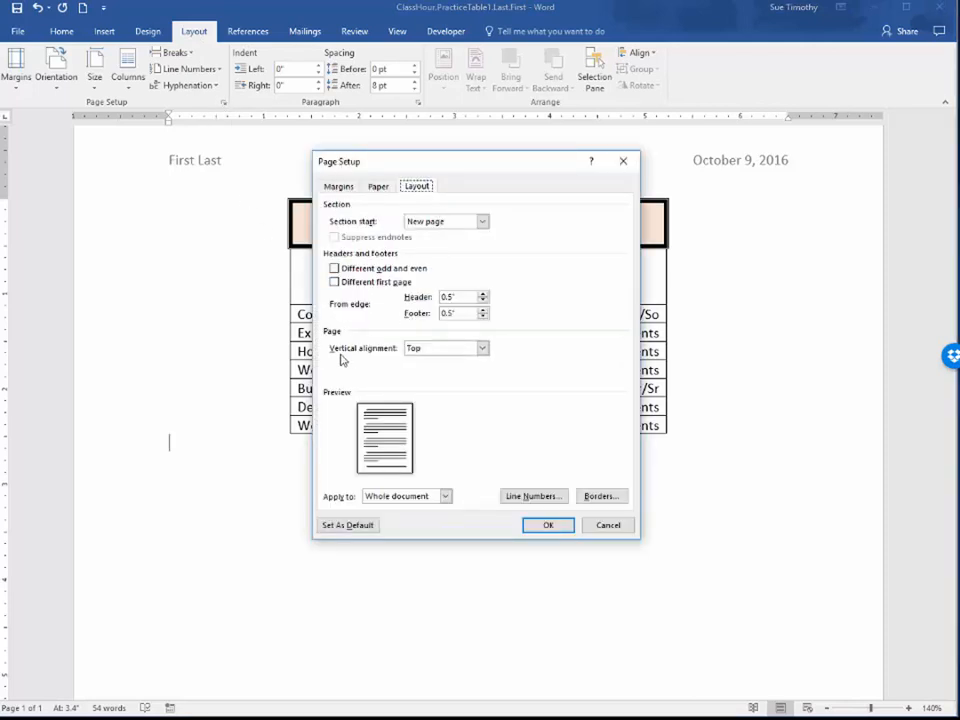
{"action": "left_click", "coordinate": [484, 350]}
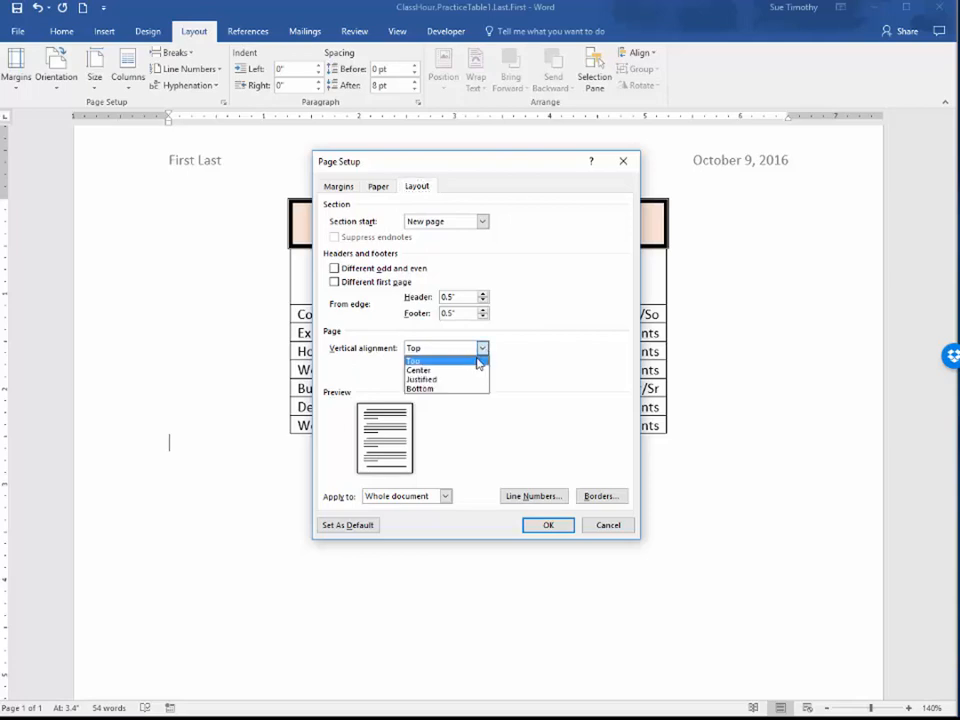
{"action": "left_click", "coordinate": [462, 372]}
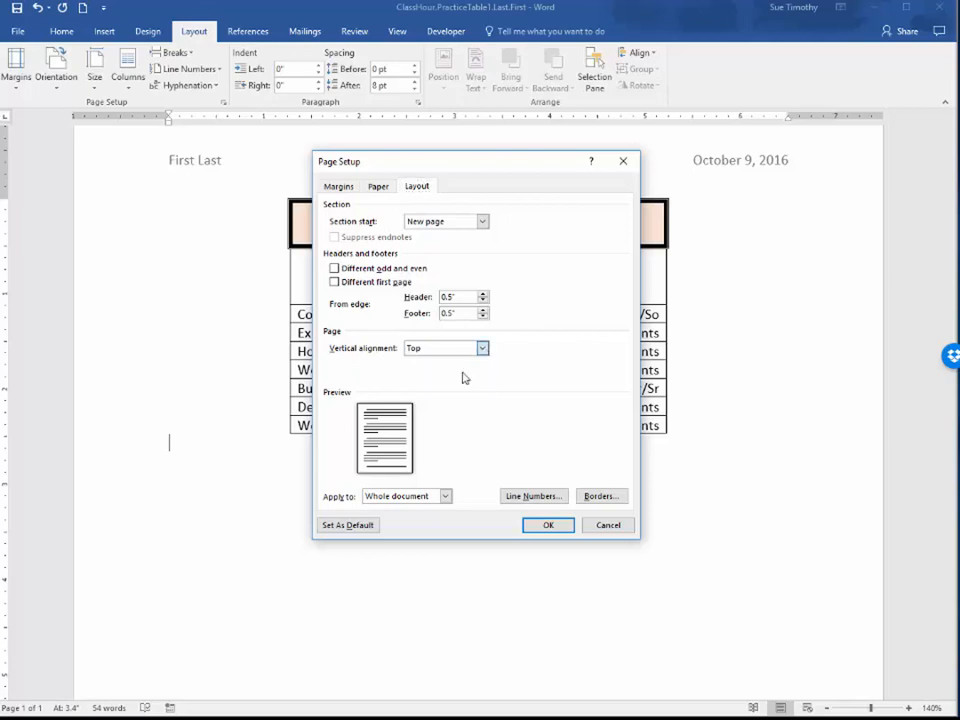
{"action": "left_click", "coordinate": [547, 526]}
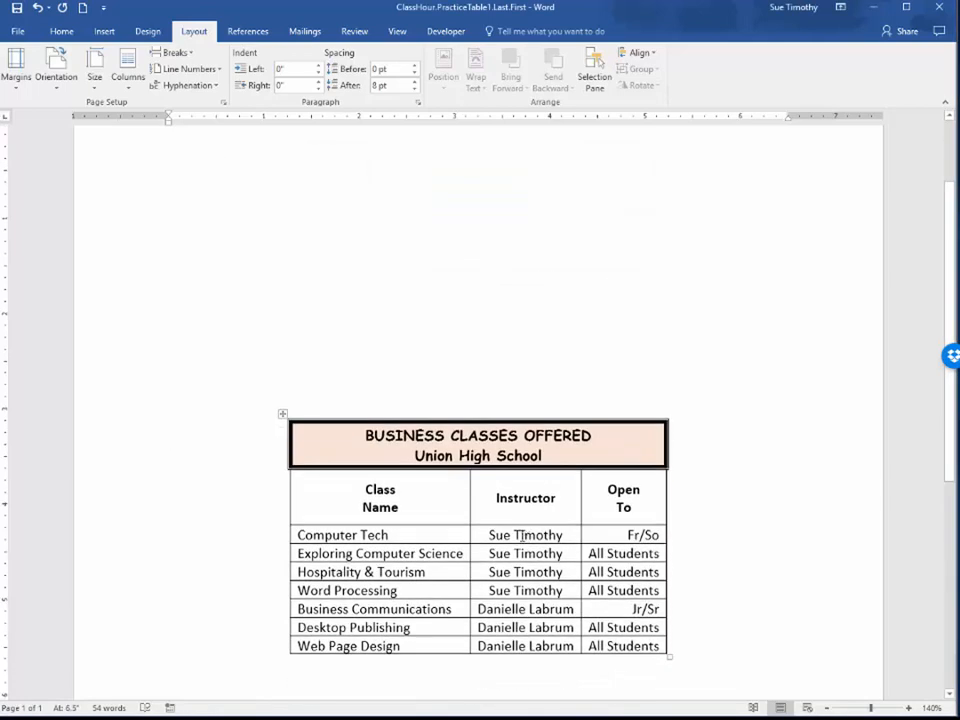
Save the practice table document under its existing file name after checking the whole page layout
{"action": "left_click", "coordinate": [830, 708]}
{"action": "left_click", "coordinate": [830, 708]}
{"action": "left_click", "coordinate": [830, 708]}
{"action": "left_click", "coordinate": [830, 708]}
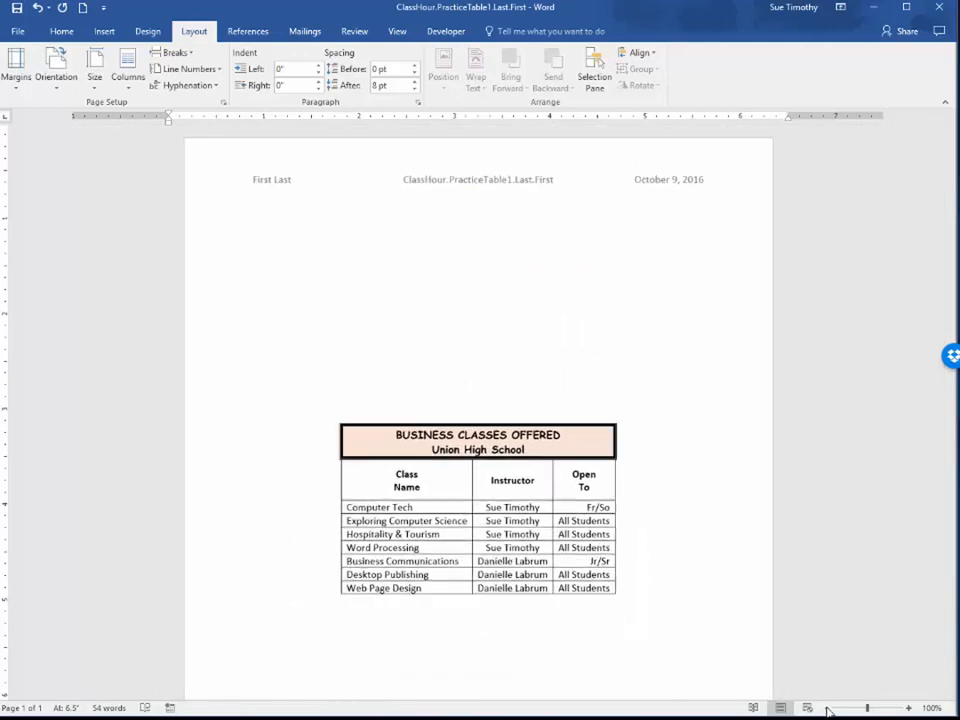
{"action": "left_click", "coordinate": [830, 708]}
{"action": "left_click", "coordinate": [828, 708]}
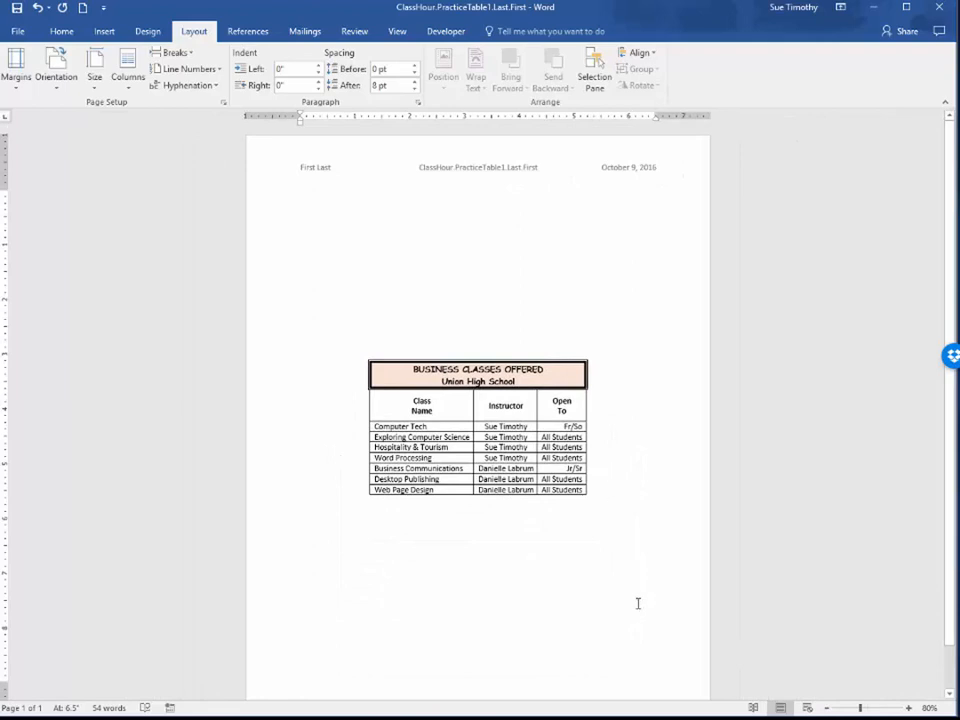
{"action": "left_click", "coordinate": [17, 8]}
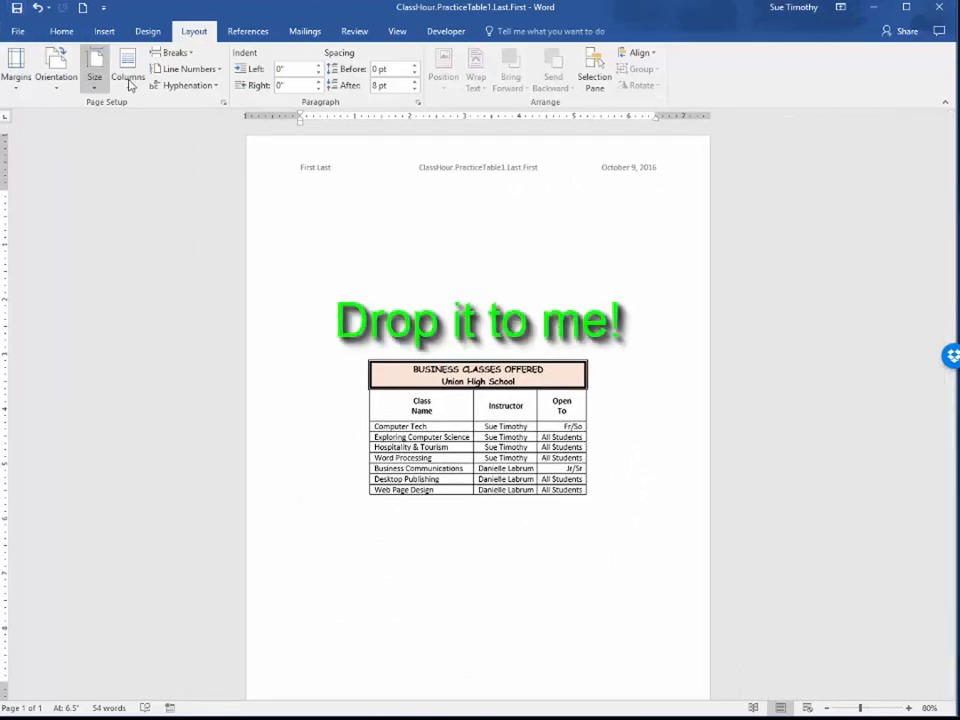